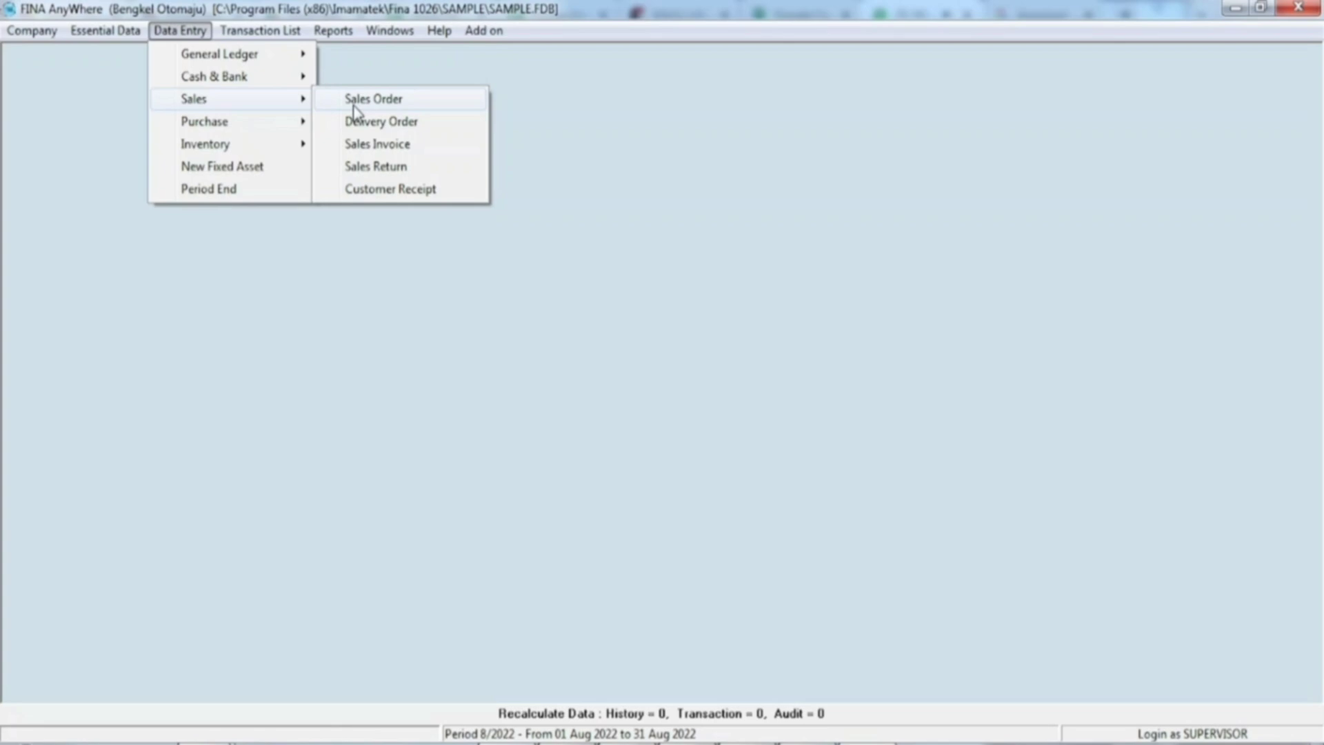
Step: Create a sales order for the first listed customer and add item 10001 Busi
{"action": "left_click", "coordinate": [360, 110]}
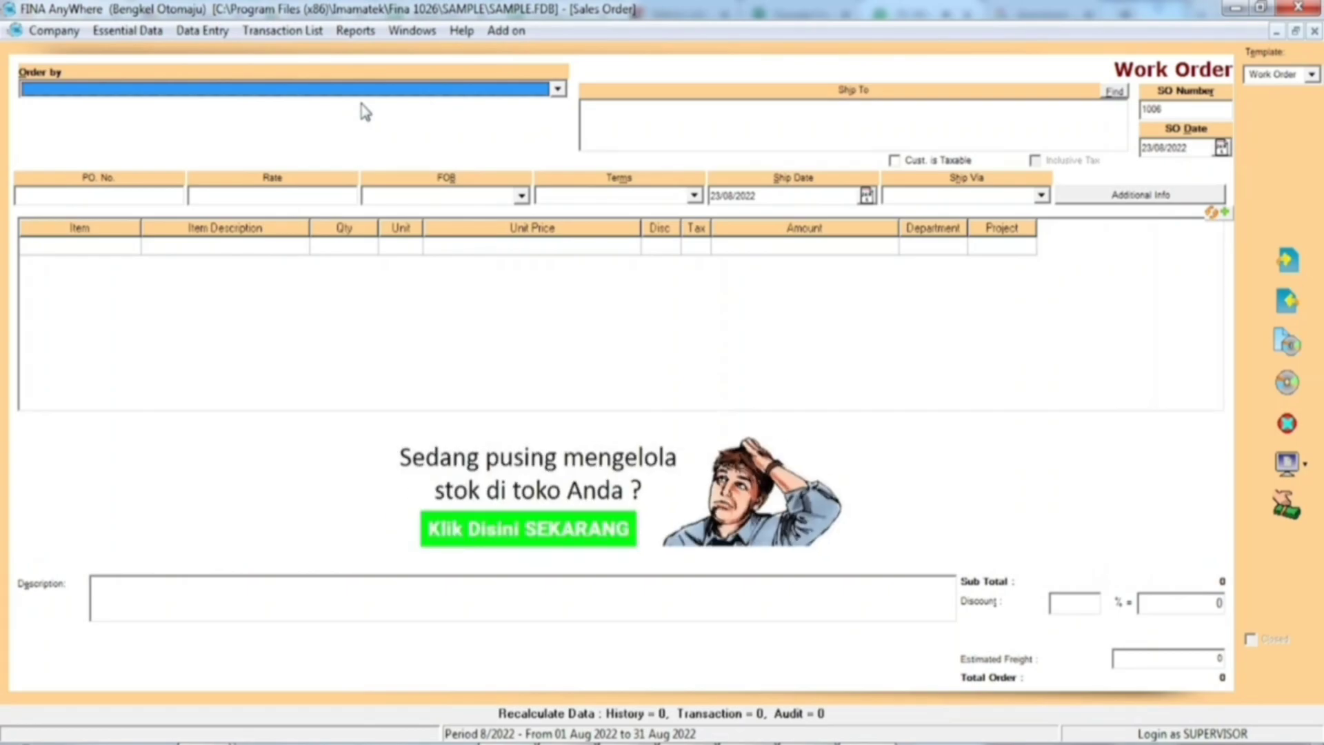
{"action": "left_click", "coordinate": [304, 102]}
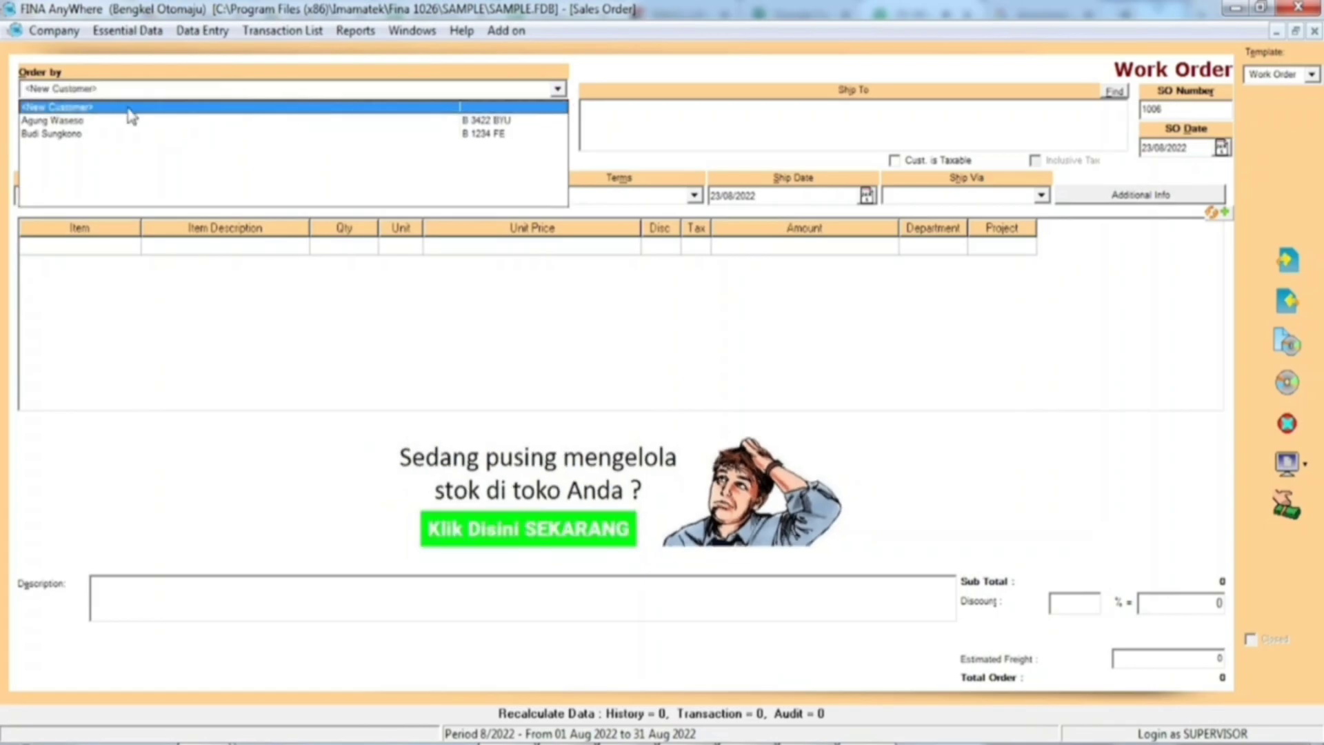
{"action": "left_click", "coordinate": [55, 121]}
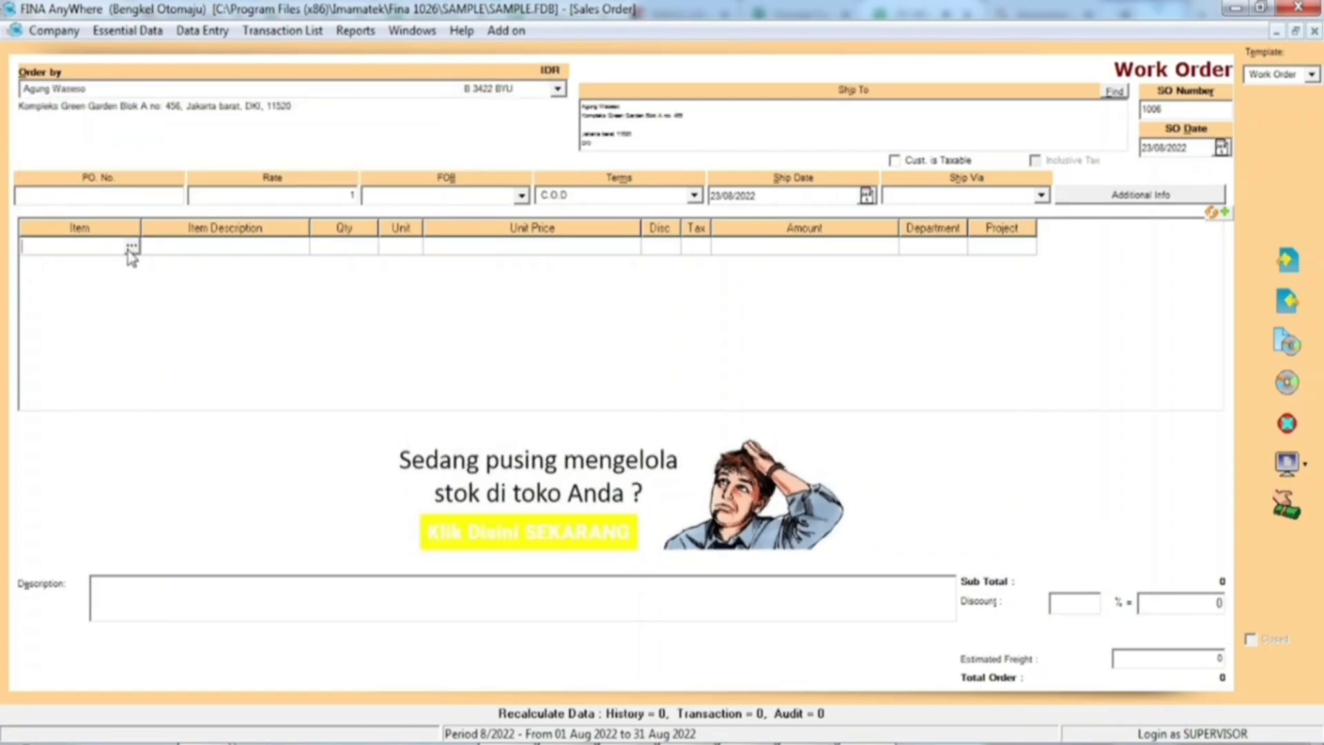
{"action": "left_click", "coordinate": [132, 249]}
{"action": "double_click", "coordinate": [441, 309]}
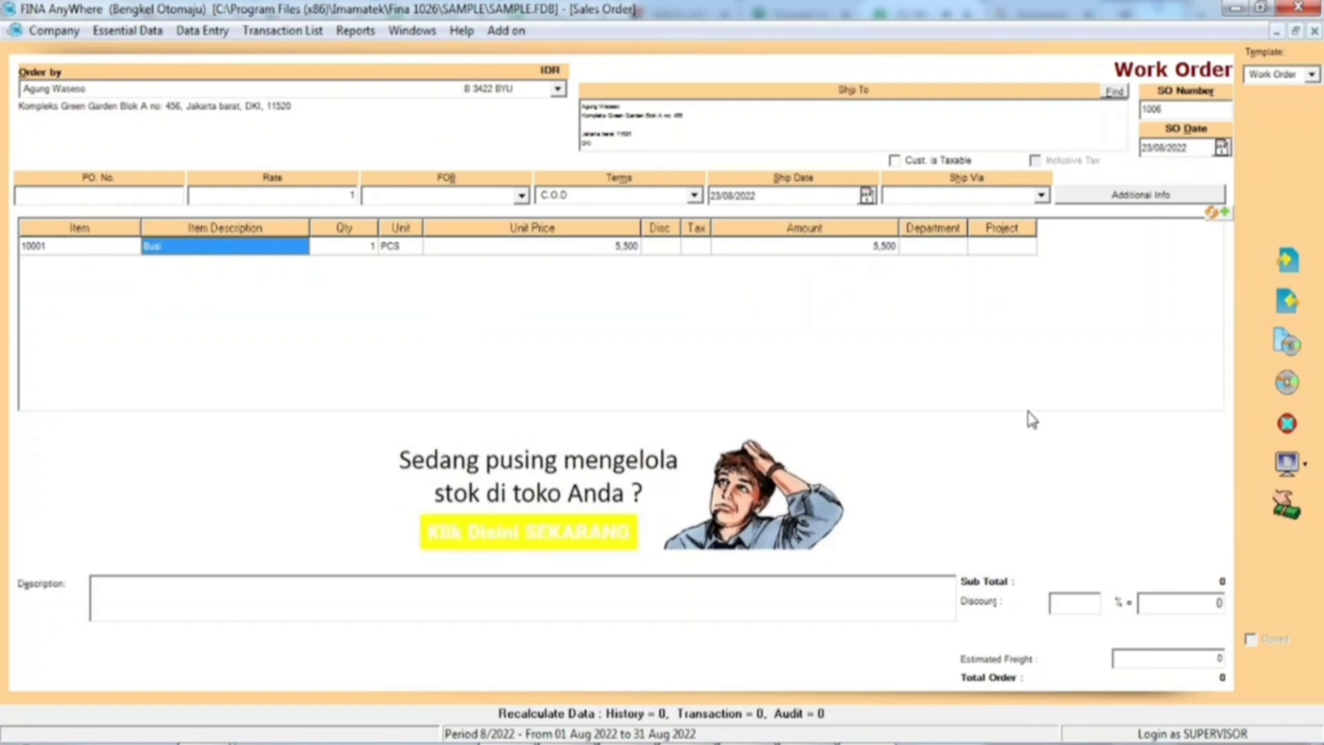
Step: Start a down payment for the sales order using the Uang Muka Penjualan account
{"action": "left_click", "coordinate": [1288, 504]}
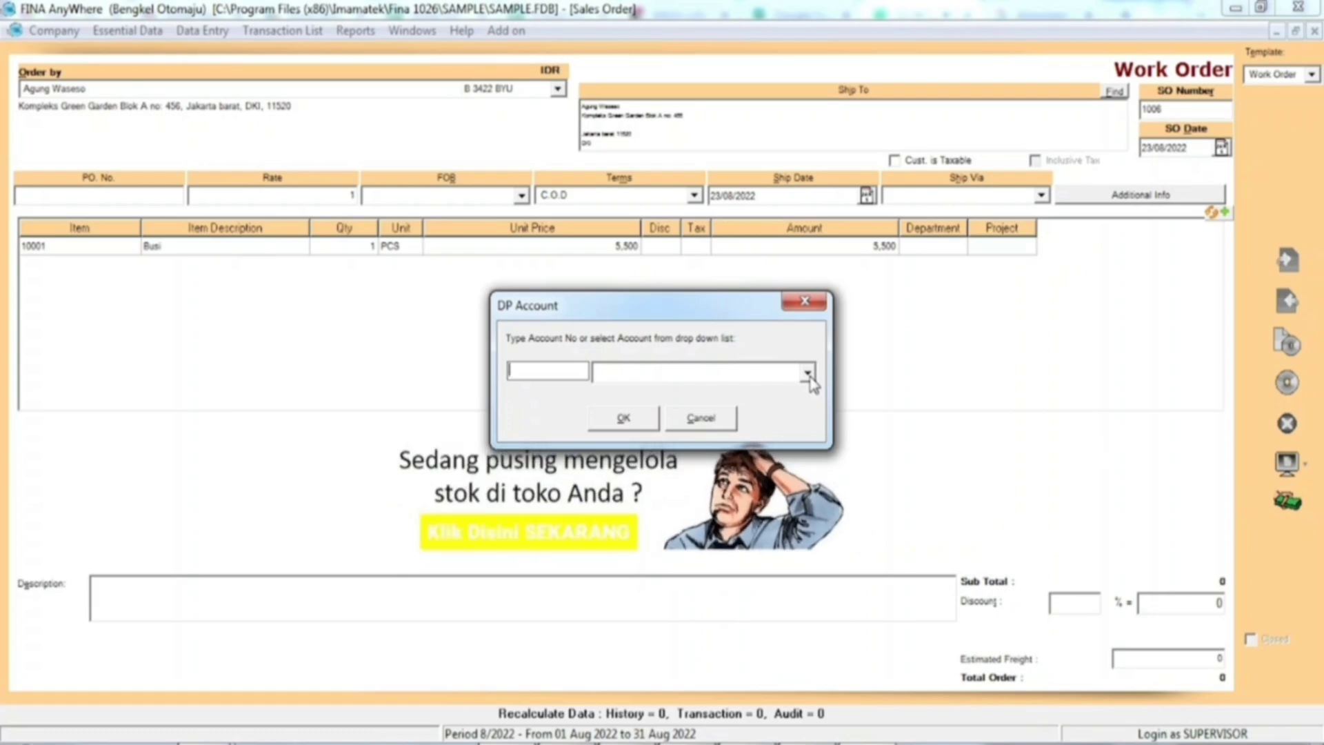
{"action": "left_click", "coordinate": [807, 374]}
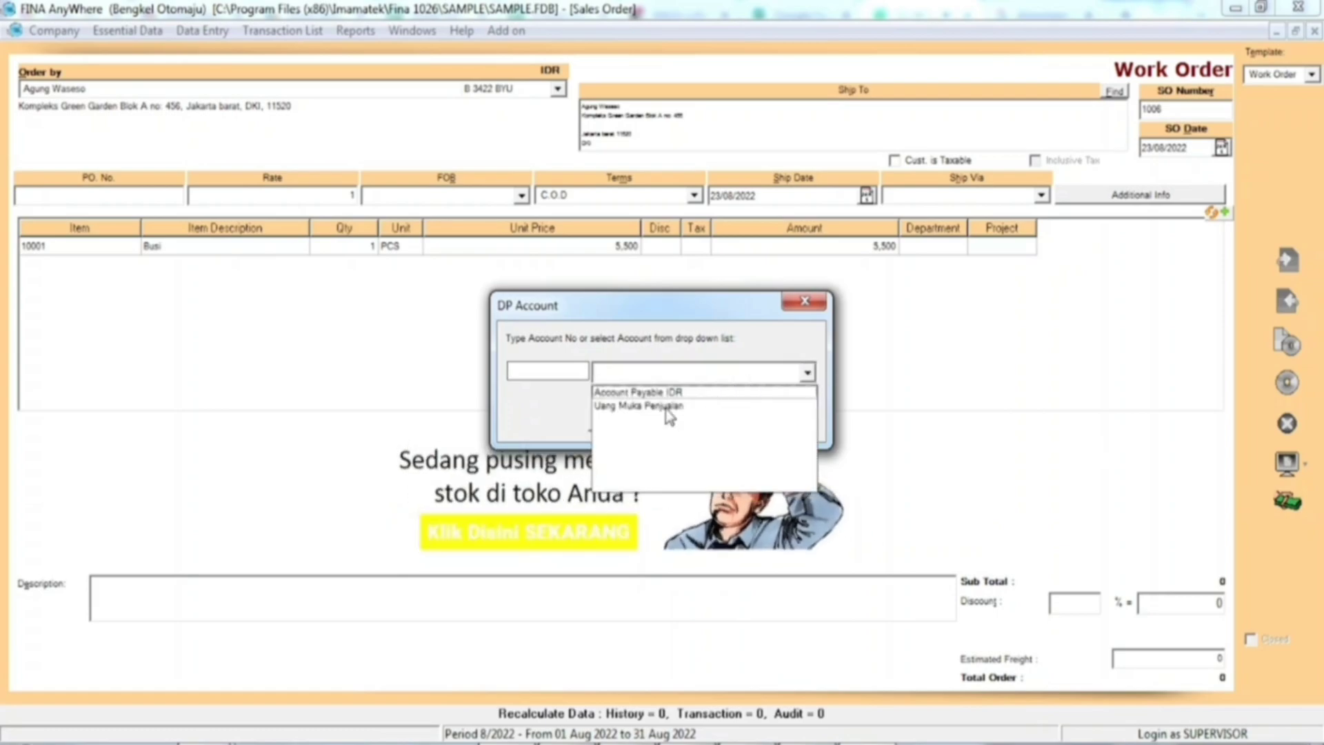
{"action": "left_click", "coordinate": [664, 407]}
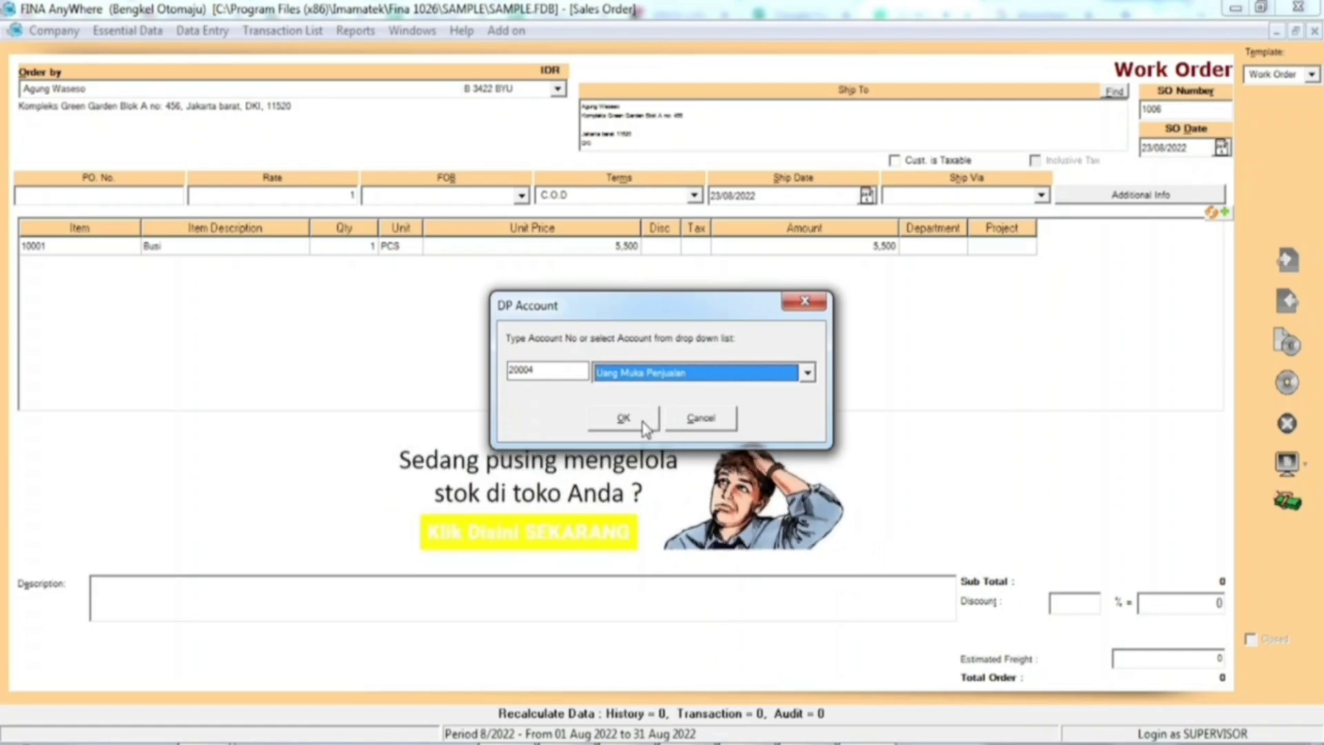
{"action": "left_click", "coordinate": [643, 426]}
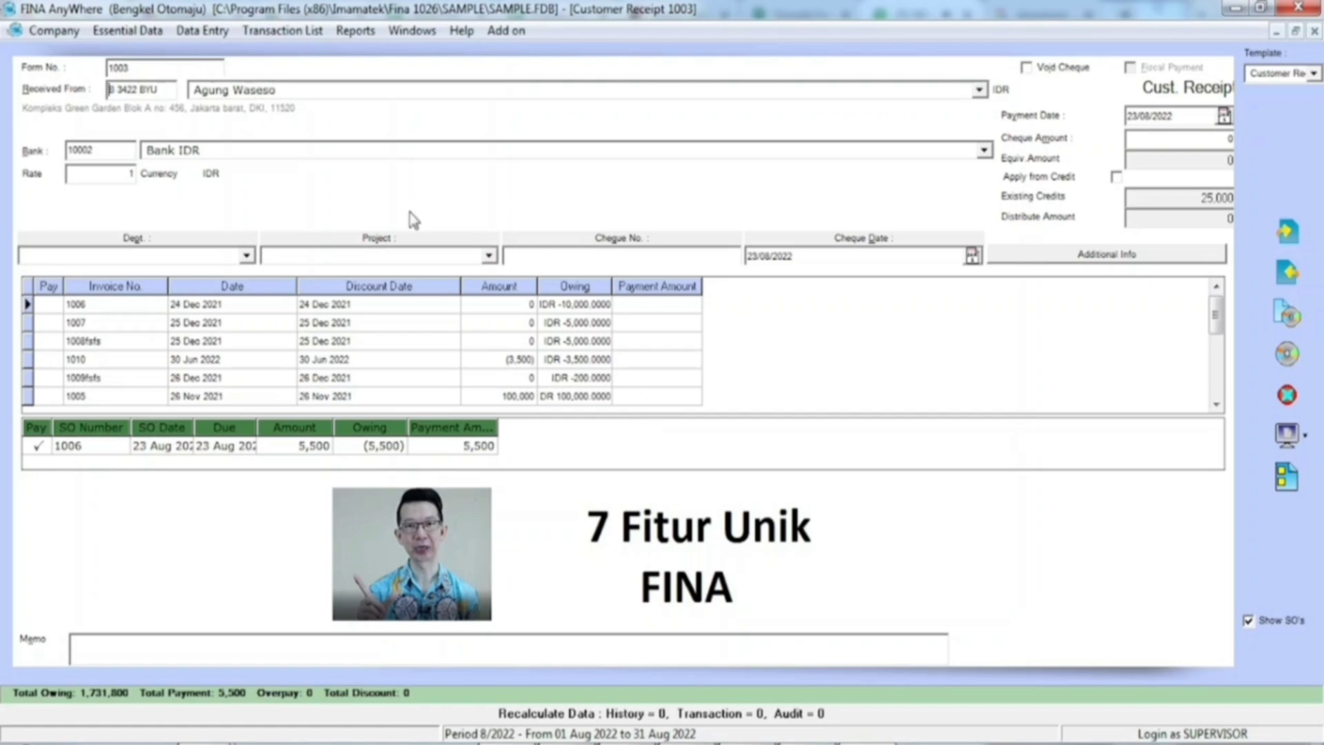
Step: Select Bank IDR on the customer receipt and keep the payment and cheque dates at 23/08/2022
{"action": "left_click", "coordinate": [306, 156]}
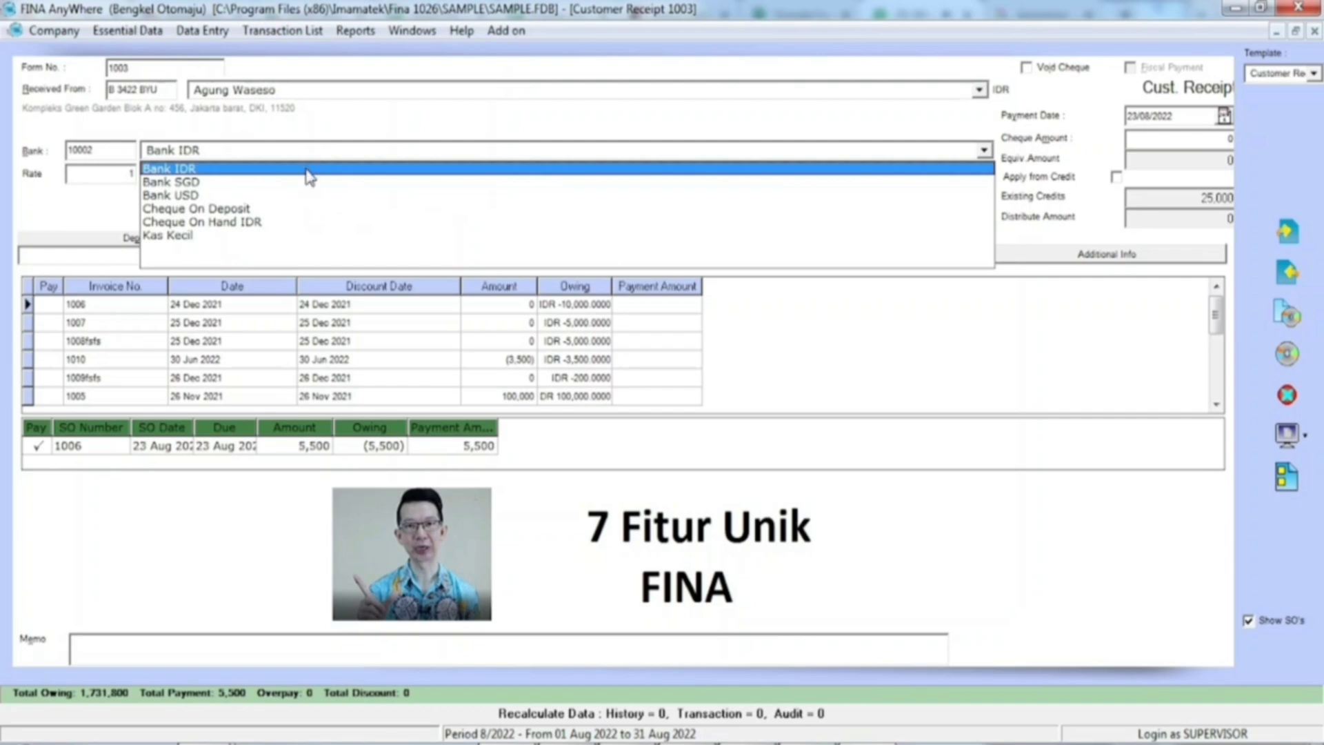
{"action": "left_click", "coordinate": [307, 169]}
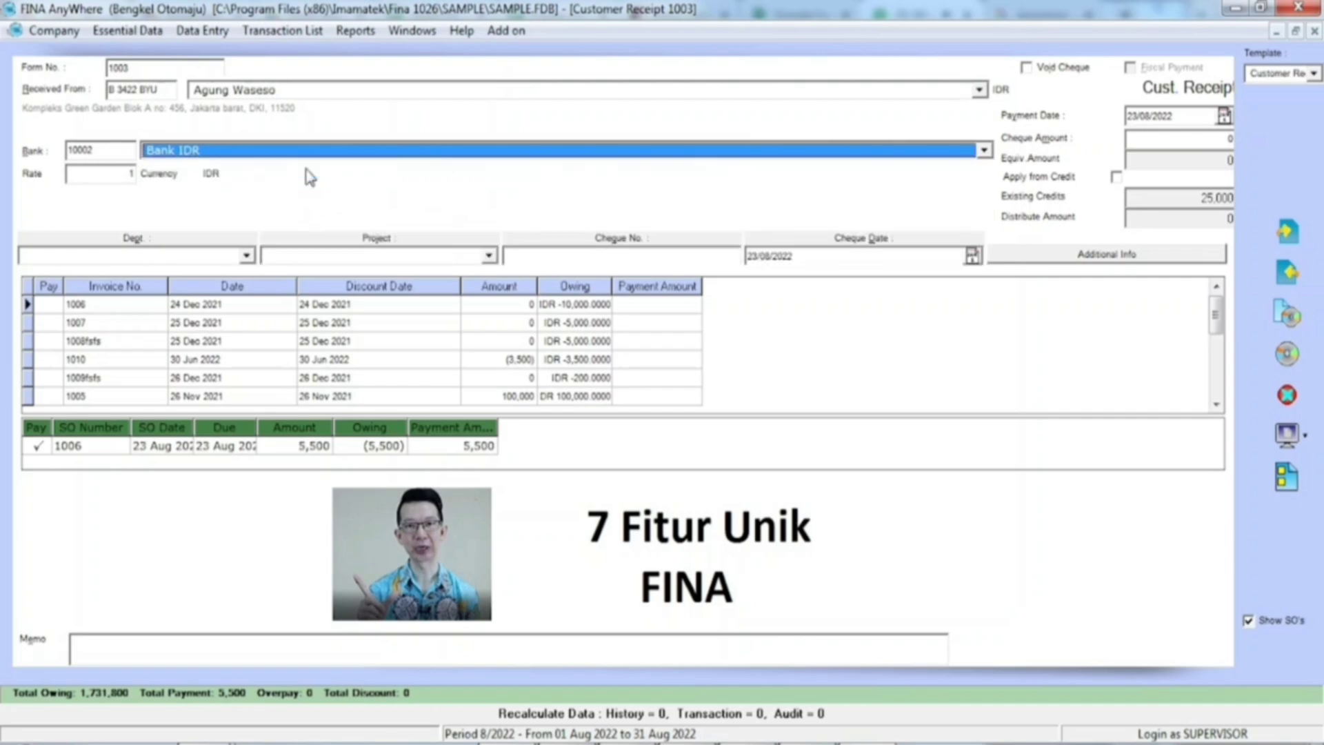
{"action": "left_click", "coordinate": [1224, 116]}
{"action": "left_click", "coordinate": [1232, 124]}
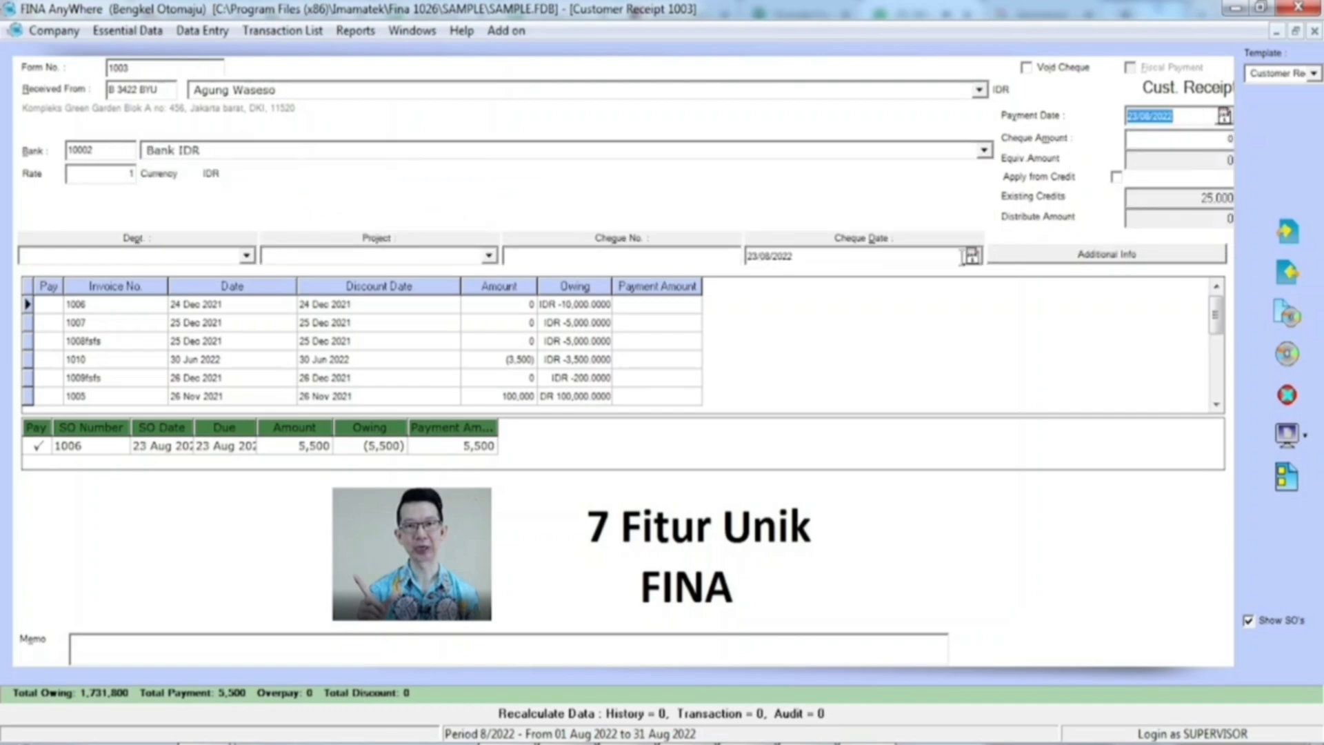
{"action": "left_click", "coordinate": [973, 256]}
{"action": "left_click", "coordinate": [973, 256]}
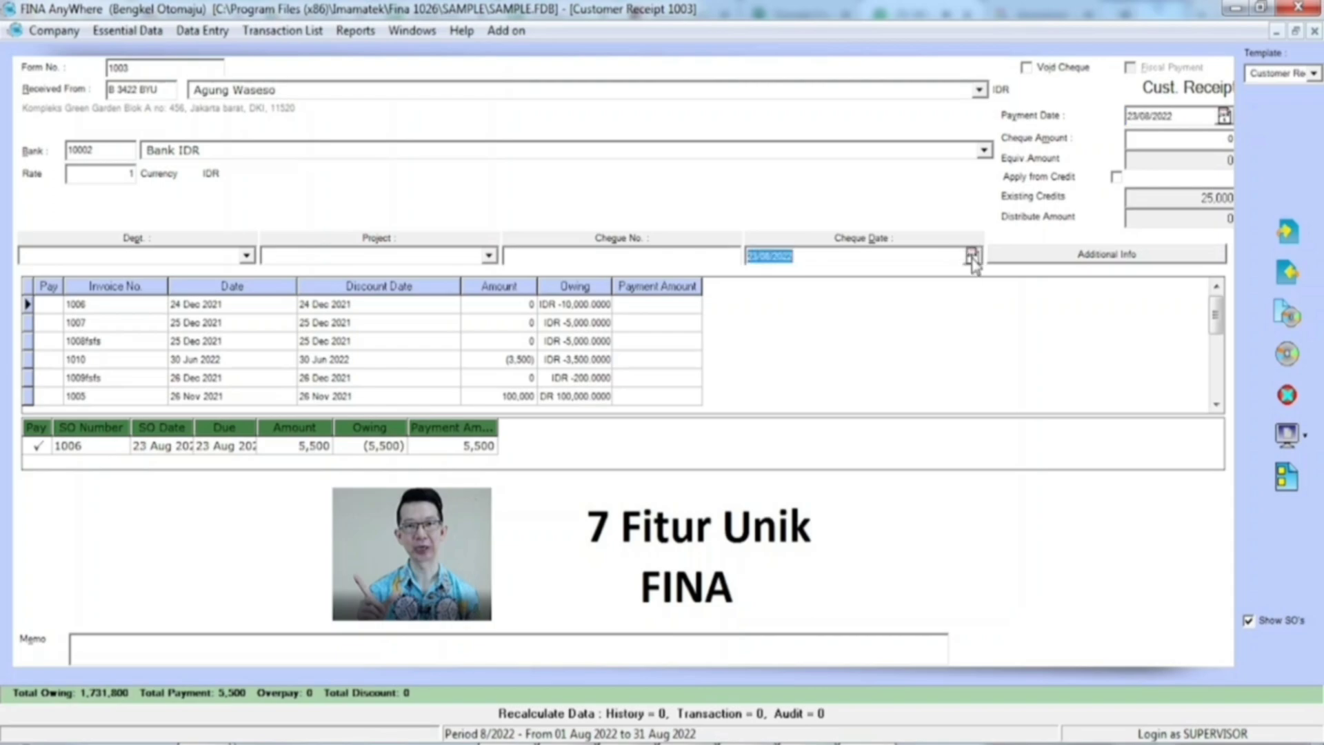
Step: Set the sales order's payment amount and the receipt's cheque amount to 500
{"action": "left_click", "coordinate": [487, 456]}
{"action": "type", "text": "50"}
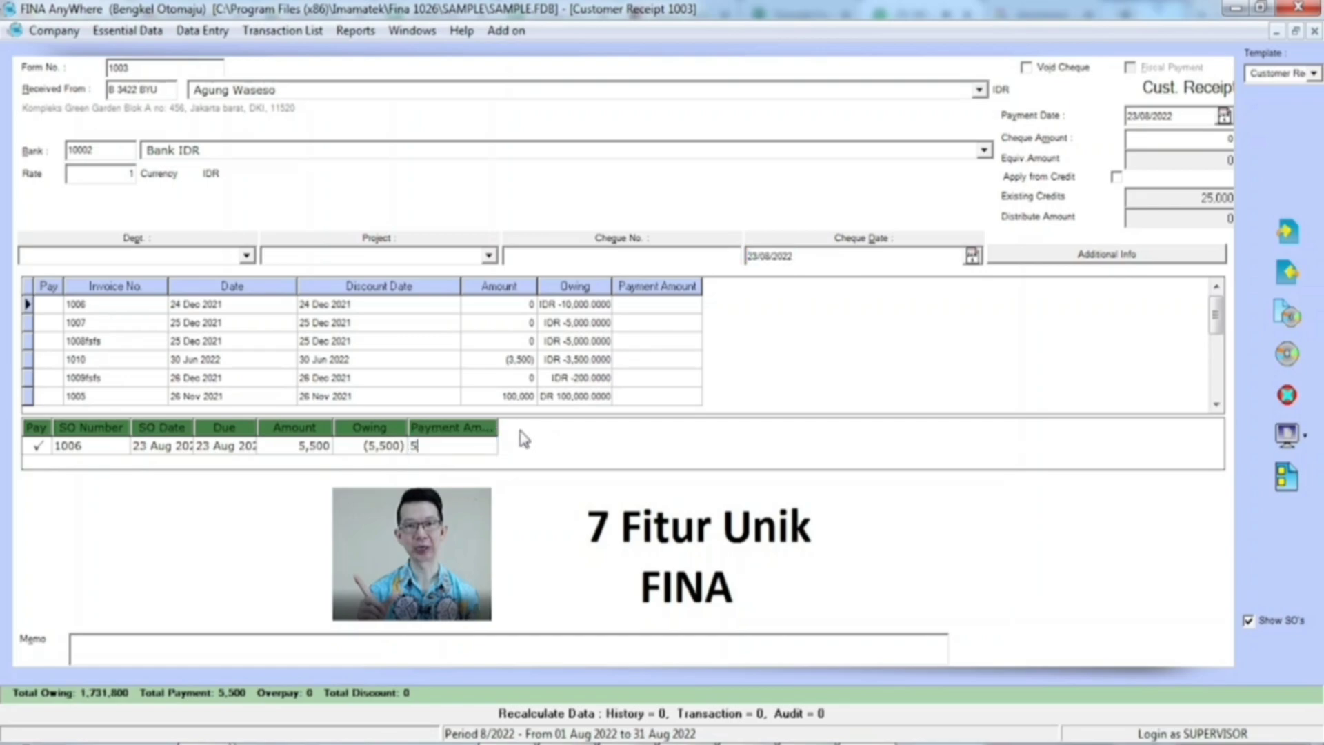
{"action": "key", "text": "Return"}
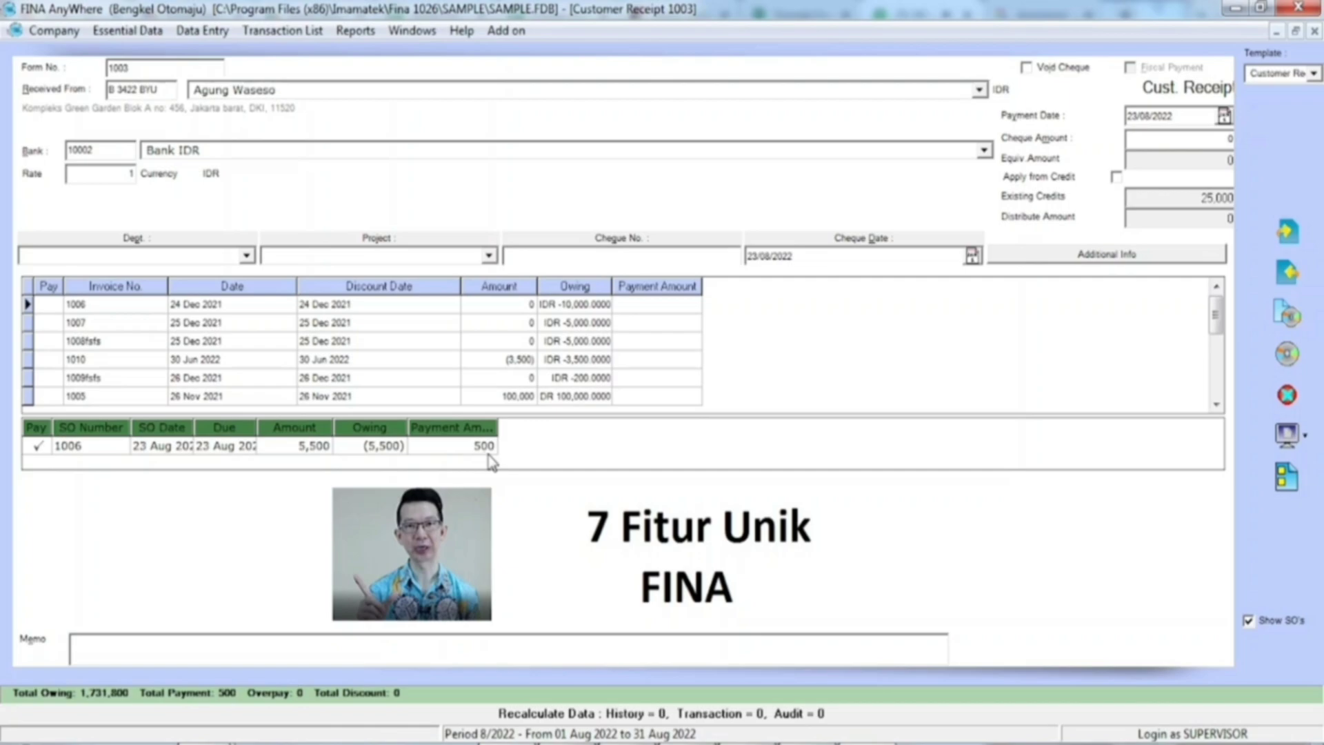
{"action": "left_click", "coordinate": [1230, 138]}
{"action": "type", "text": "500"}
{"action": "key", "text": "Tab"}
Step: Save the down payment receipt and the sales order
{"action": "left_click", "coordinate": [1287, 358]}
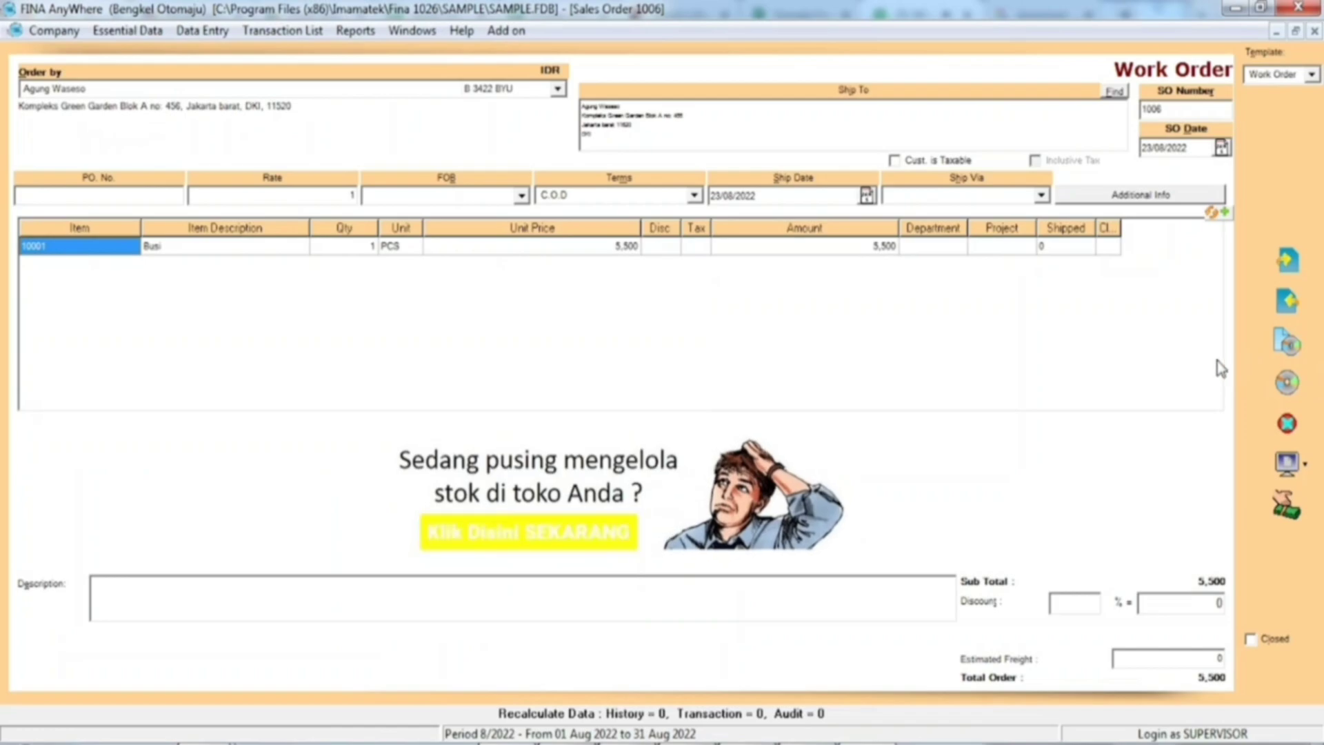
{"action": "left_click", "coordinate": [1286, 391]}
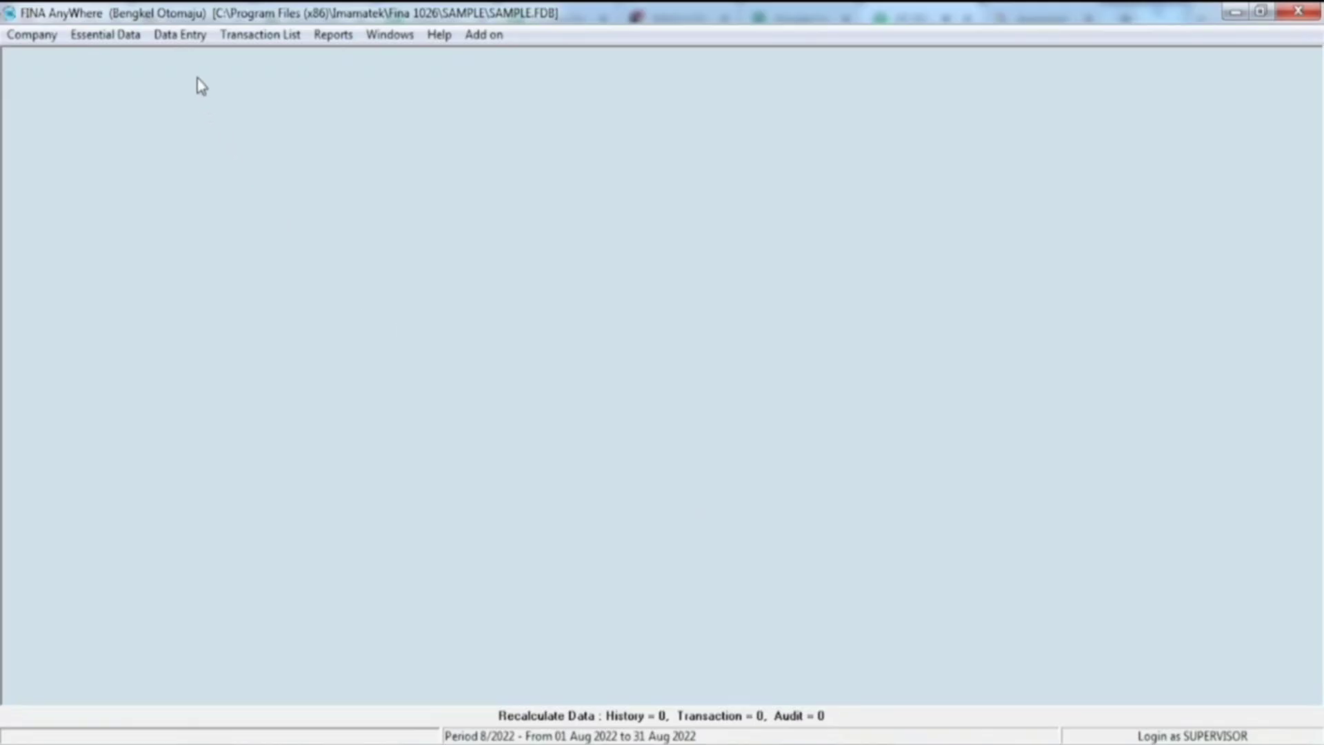
Step: Create a new sales invoice for the same customer as the sales order
{"action": "left_click", "coordinate": [182, 39]}
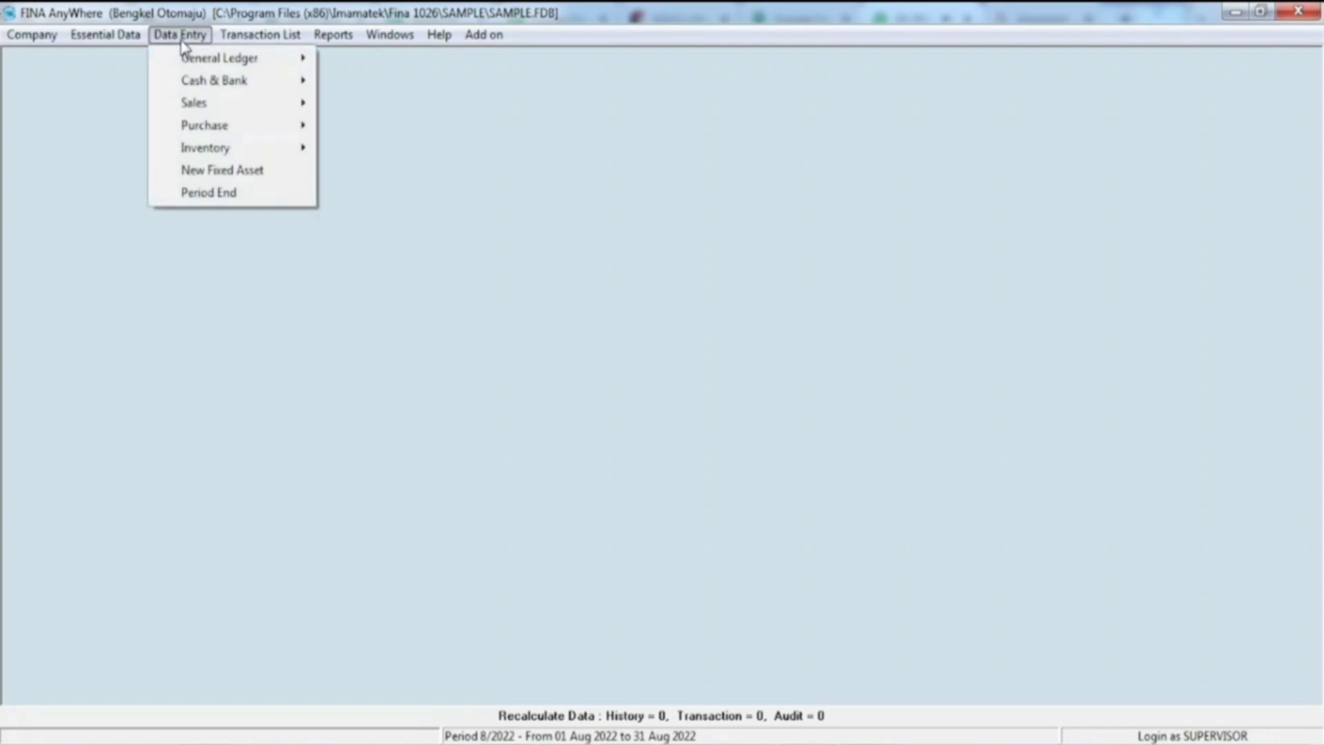
{"action": "mouse_move", "coordinate": [198, 111]}
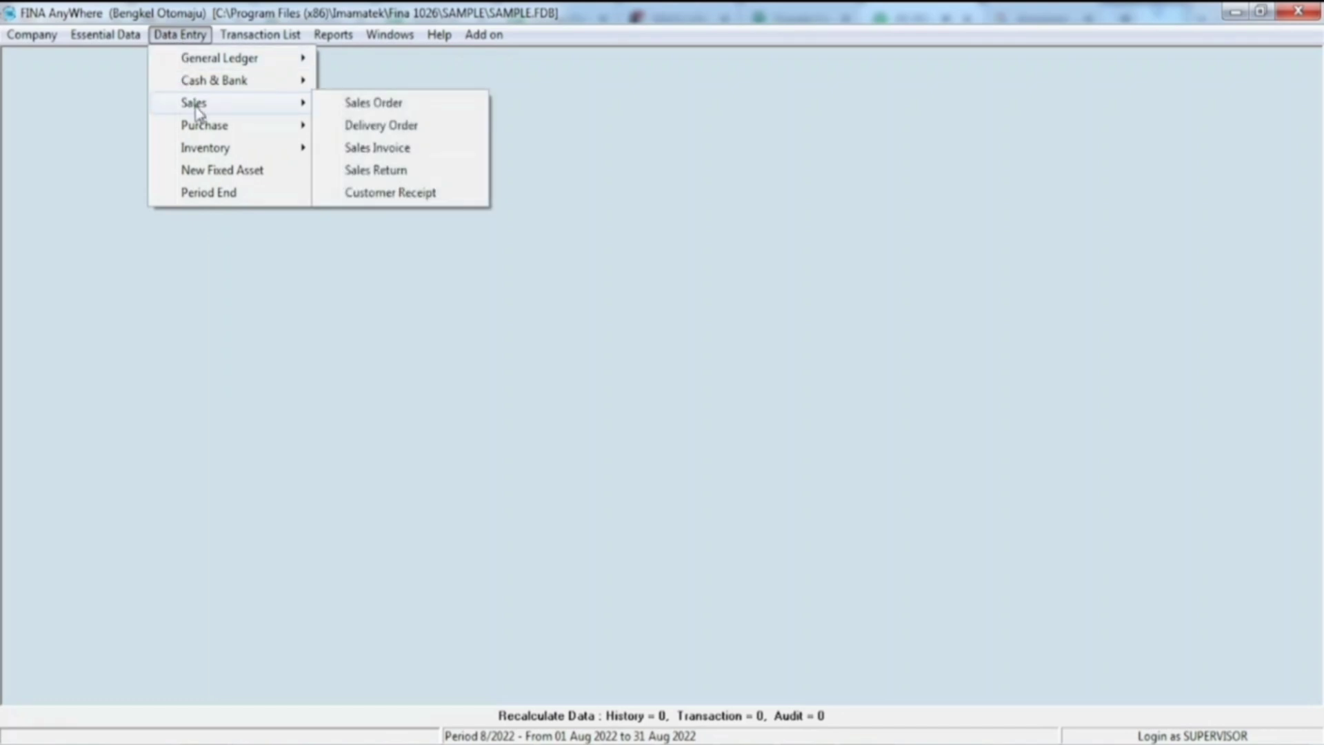
{"action": "left_click", "coordinate": [386, 149]}
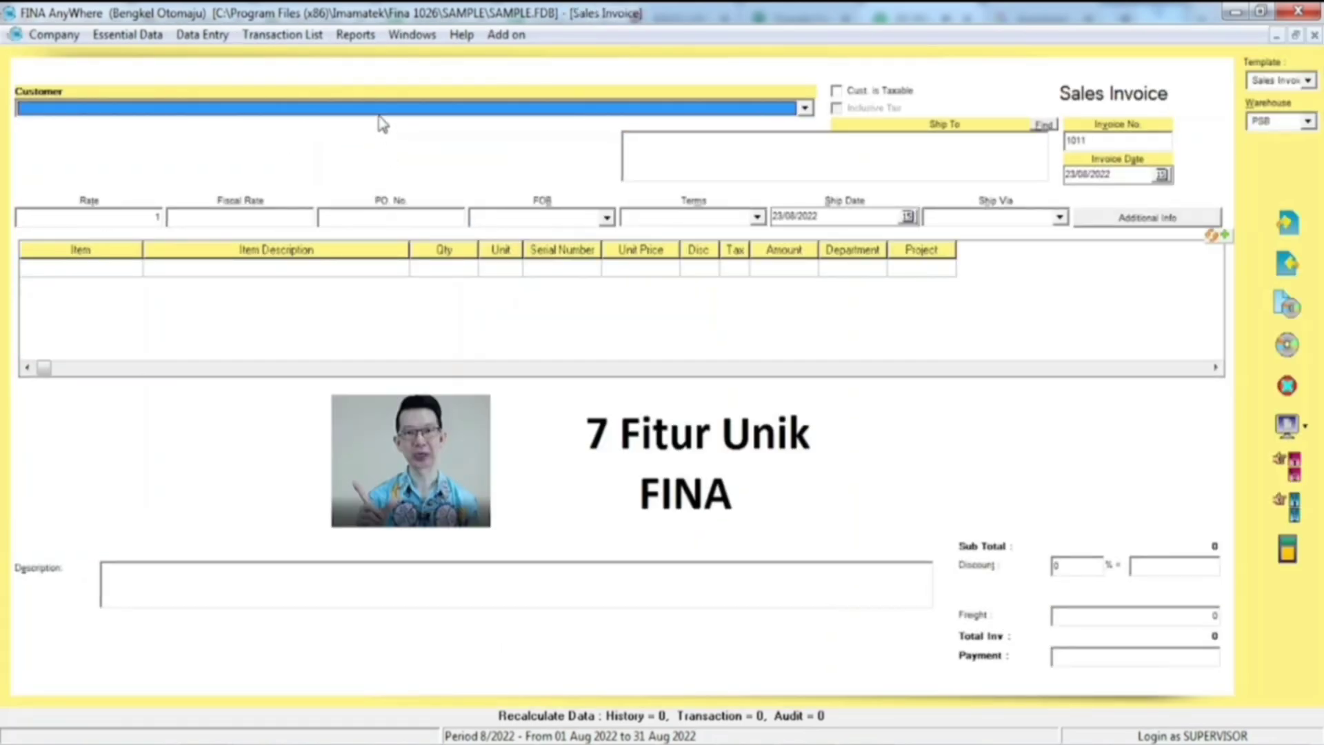
{"action": "left_click", "coordinate": [378, 114]}
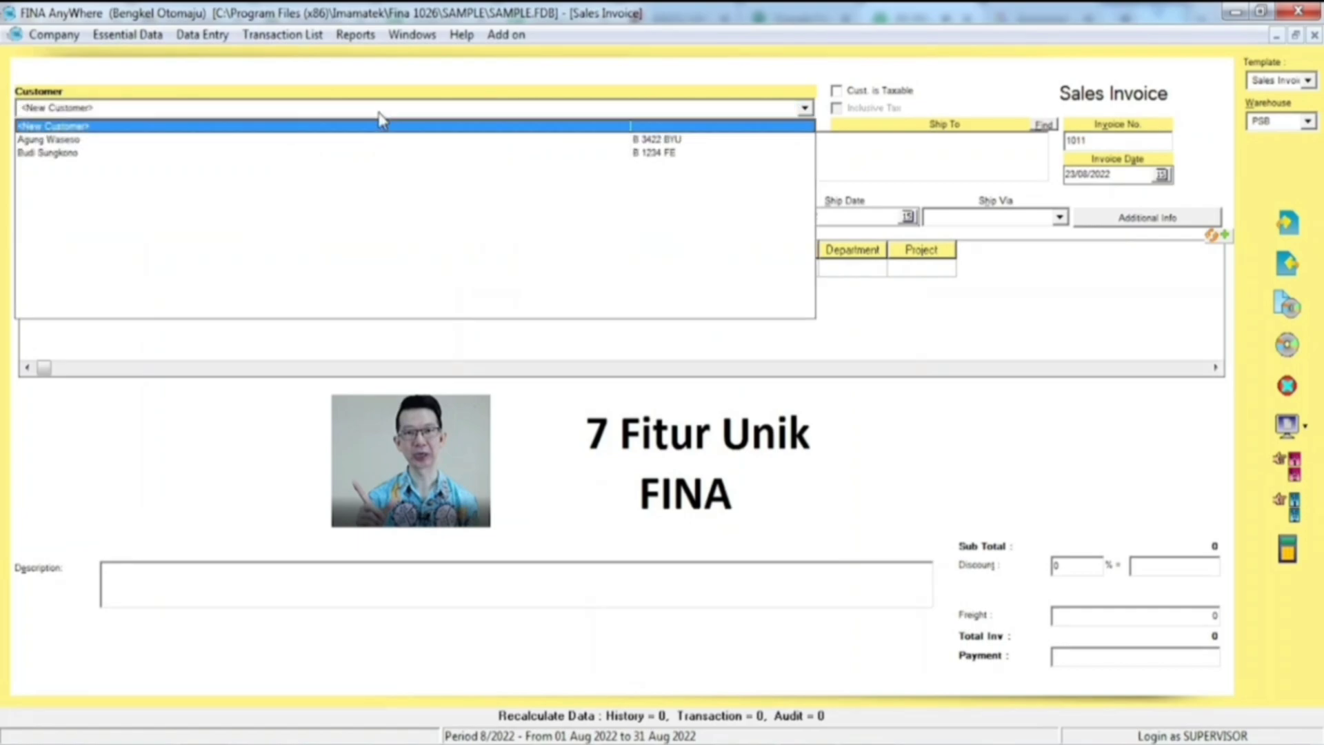
{"action": "left_click", "coordinate": [70, 138]}
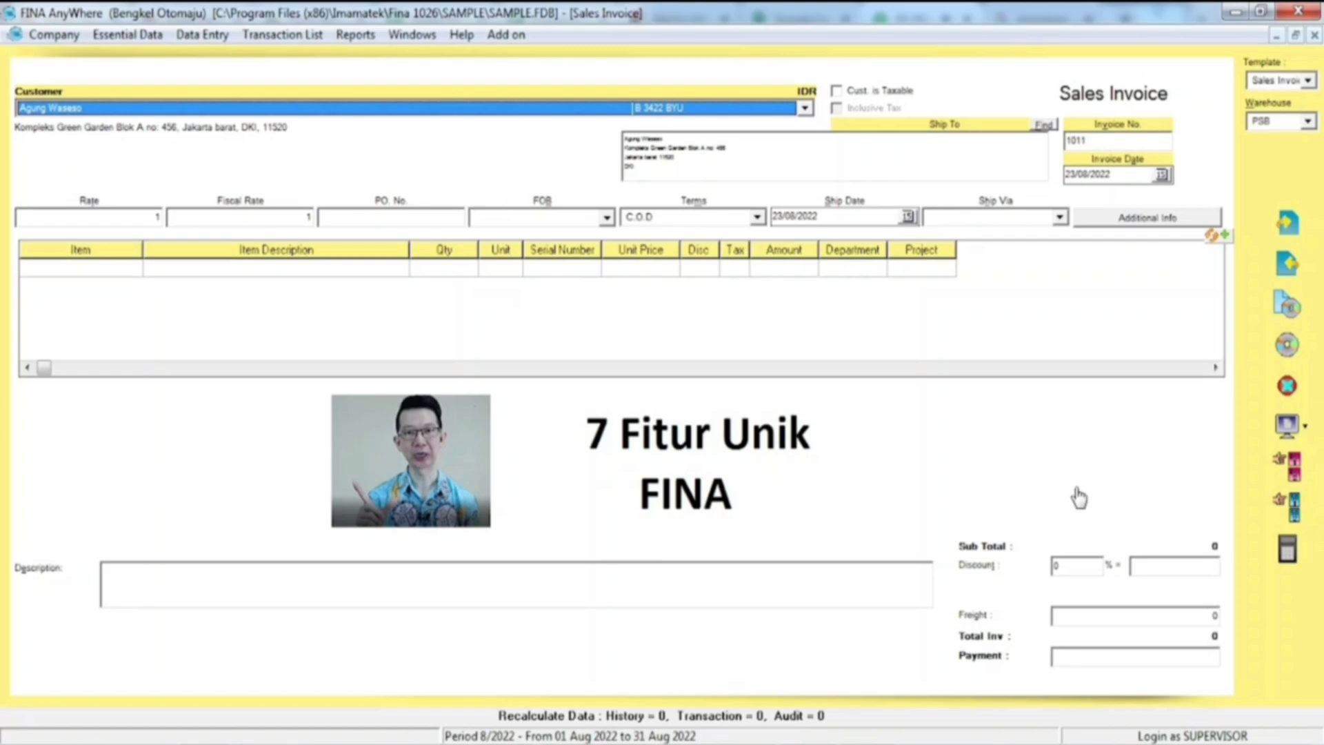
Step: Bring the customer's sales order dated 23/08/2022 into the invoice
{"action": "left_click", "coordinate": [1296, 513]}
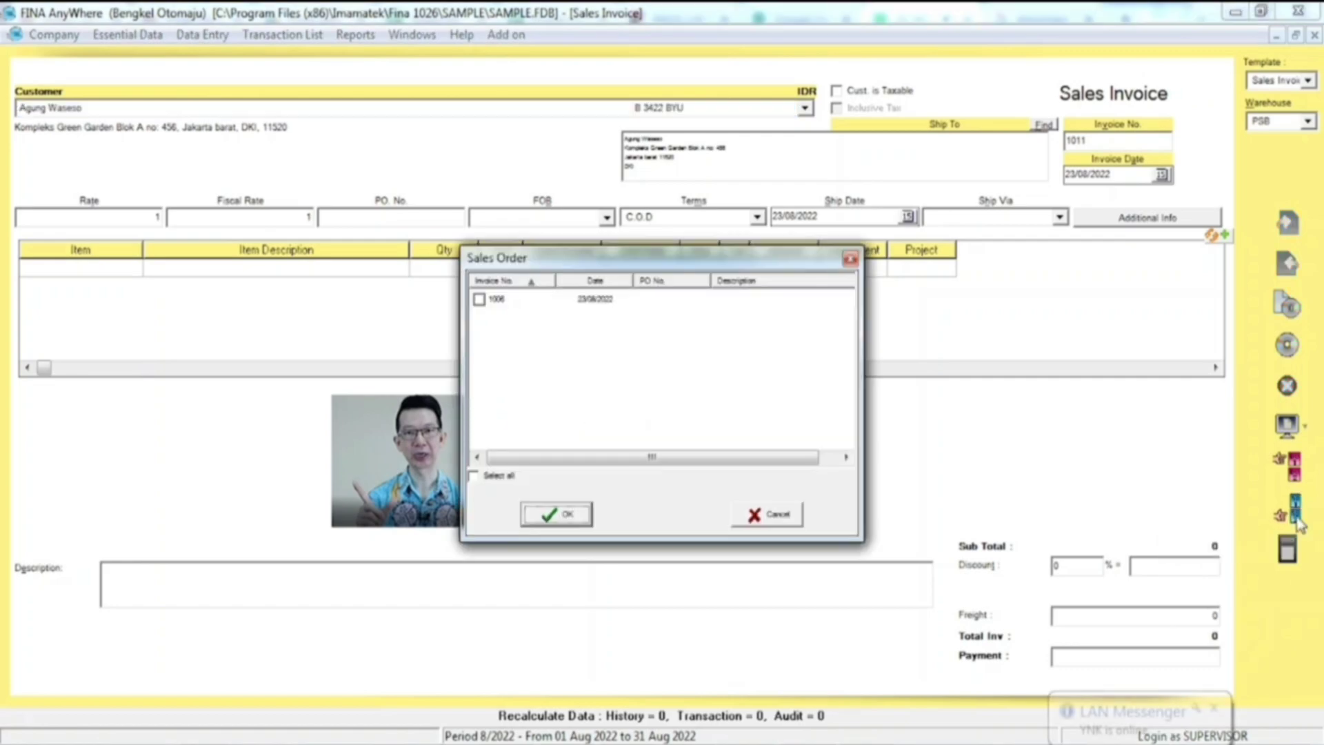
{"action": "left_click", "coordinate": [480, 300]}
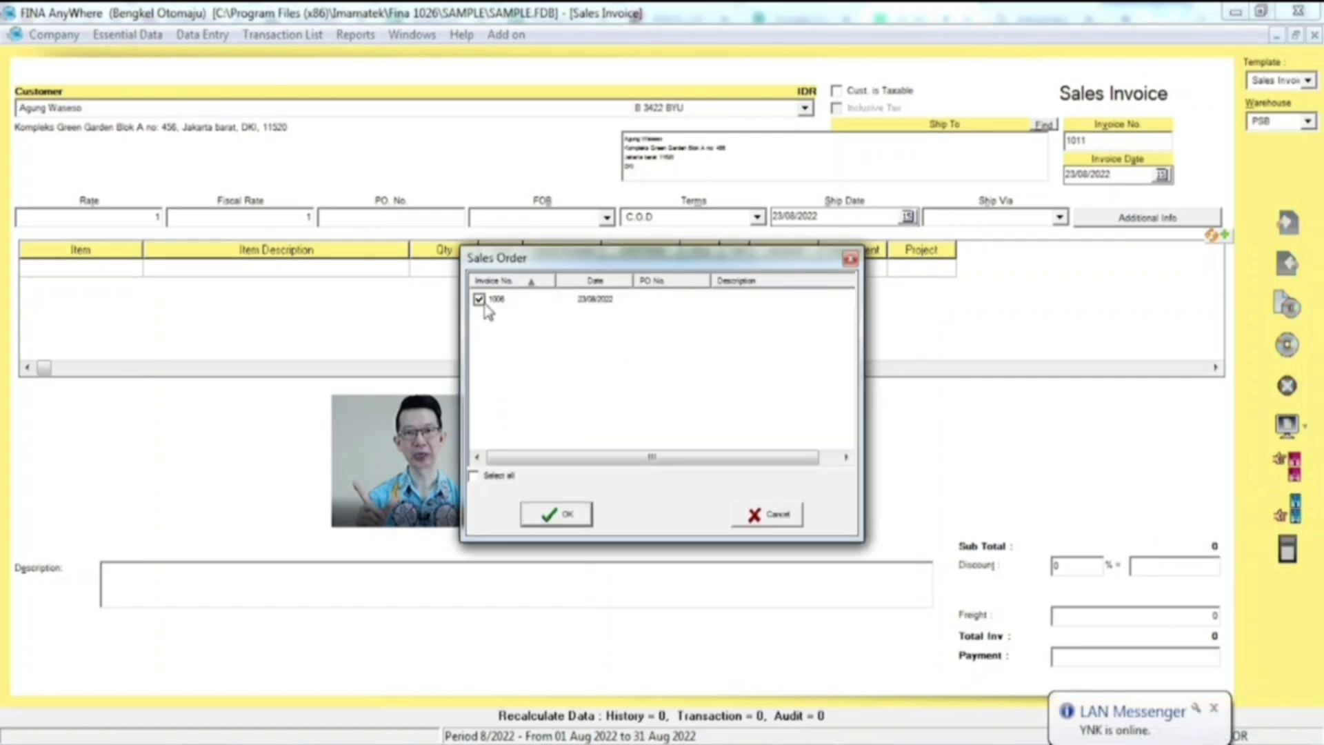
{"action": "left_click", "coordinate": [560, 519]}
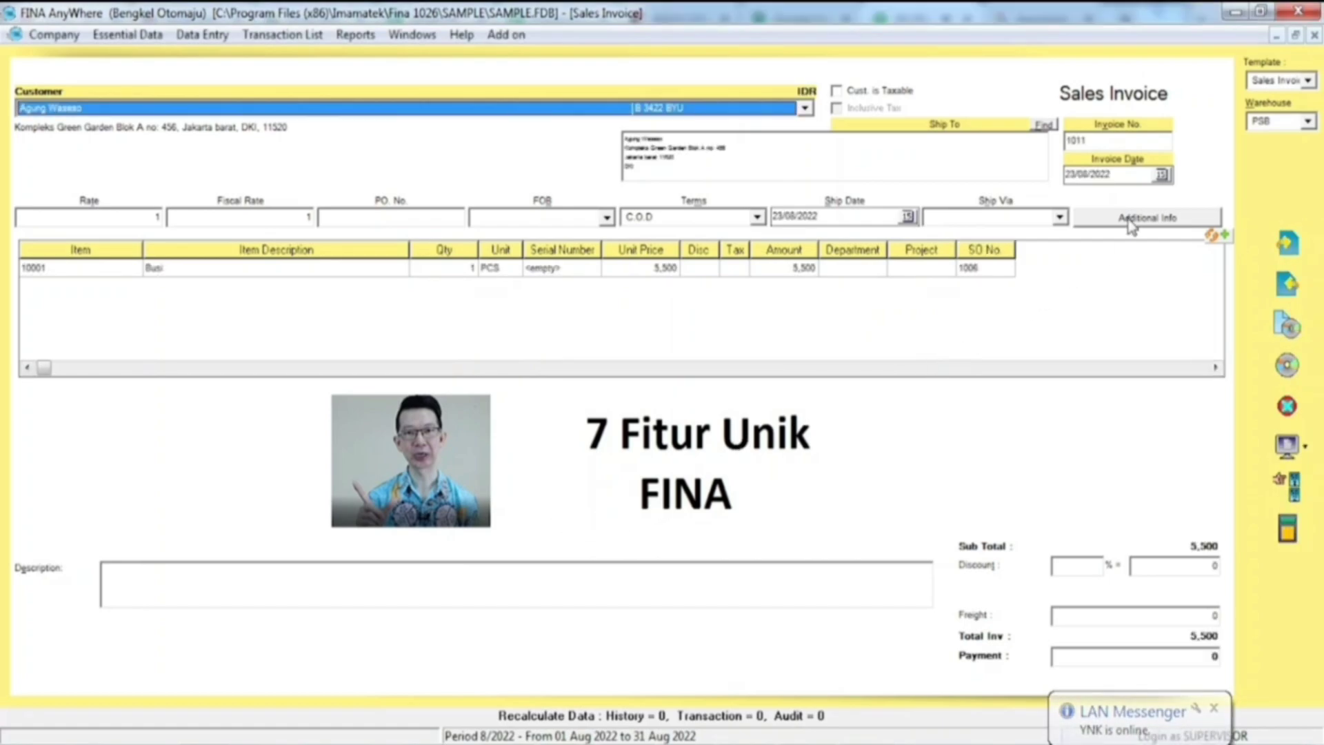
Step: Keep the invoice and ship dates at 23/08/2022 and save the sales invoice
{"action": "left_click", "coordinate": [1110, 174]}
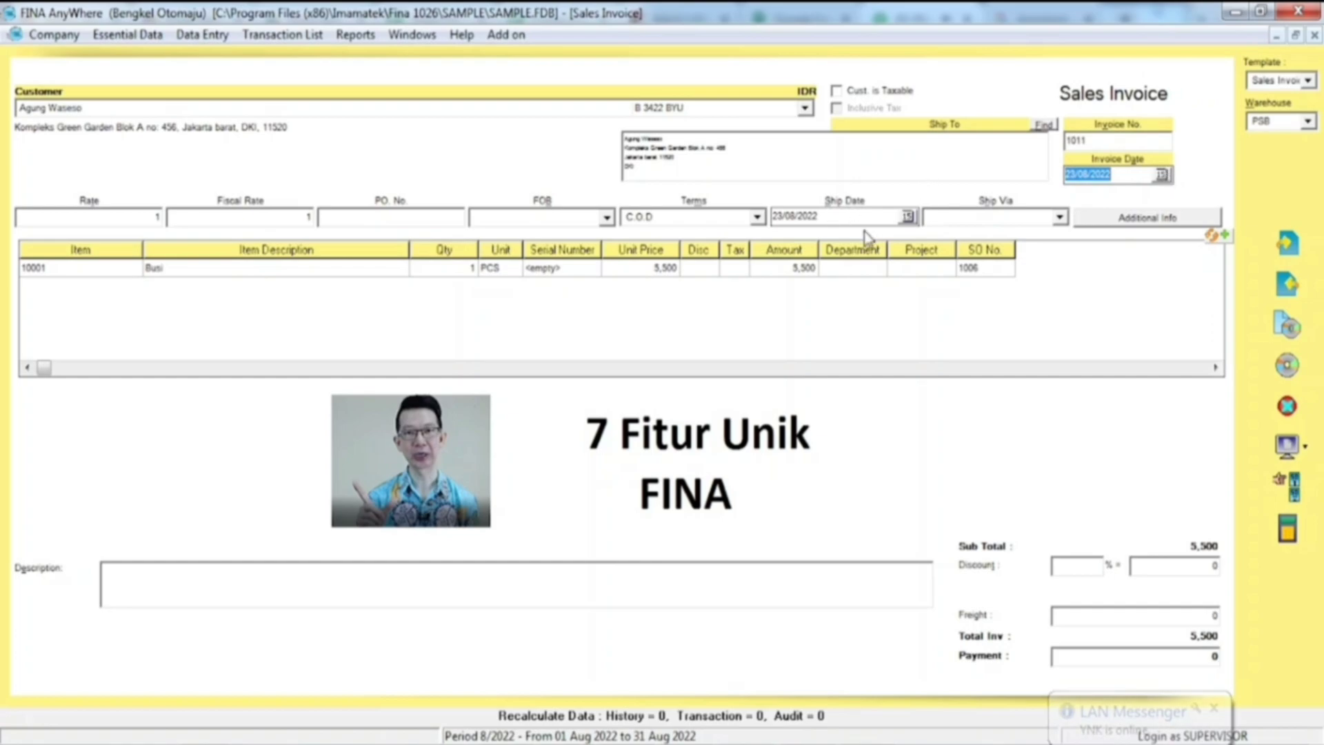
{"action": "left_click", "coordinate": [906, 217]}
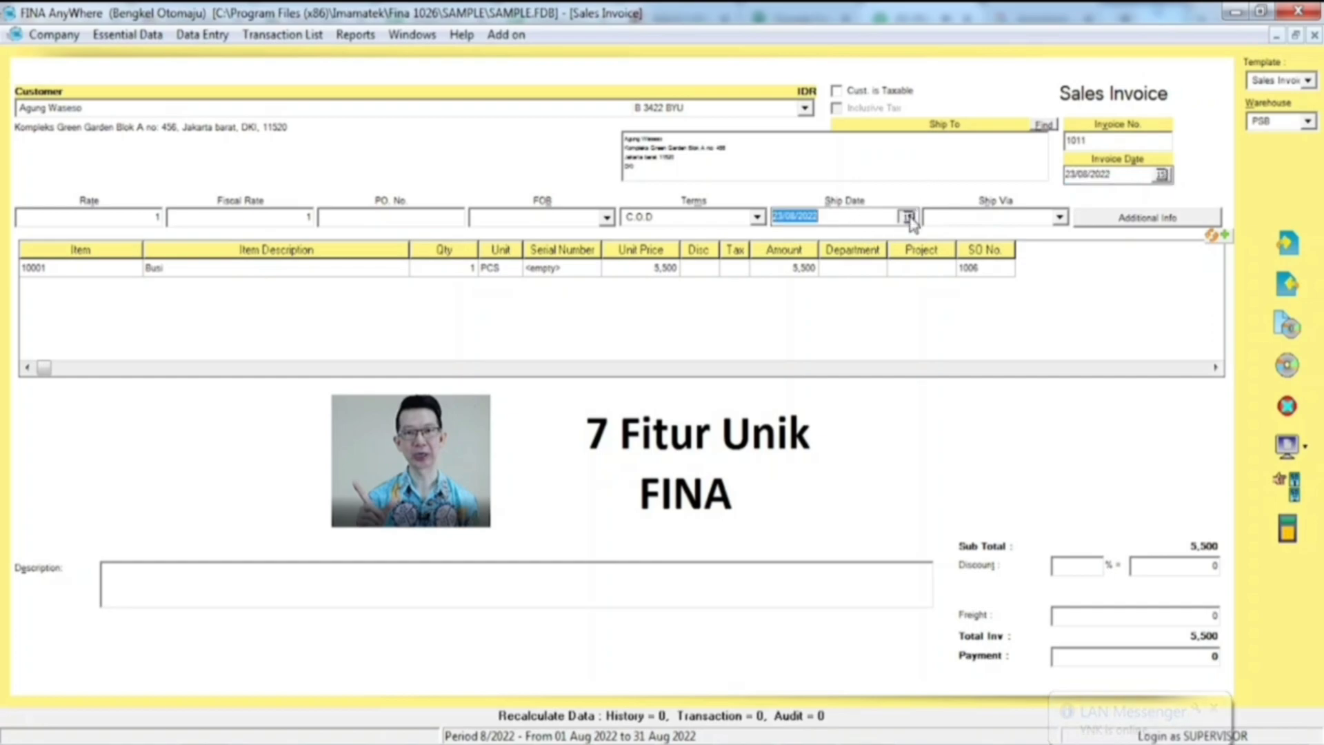
{"action": "left_click", "coordinate": [1287, 371]}
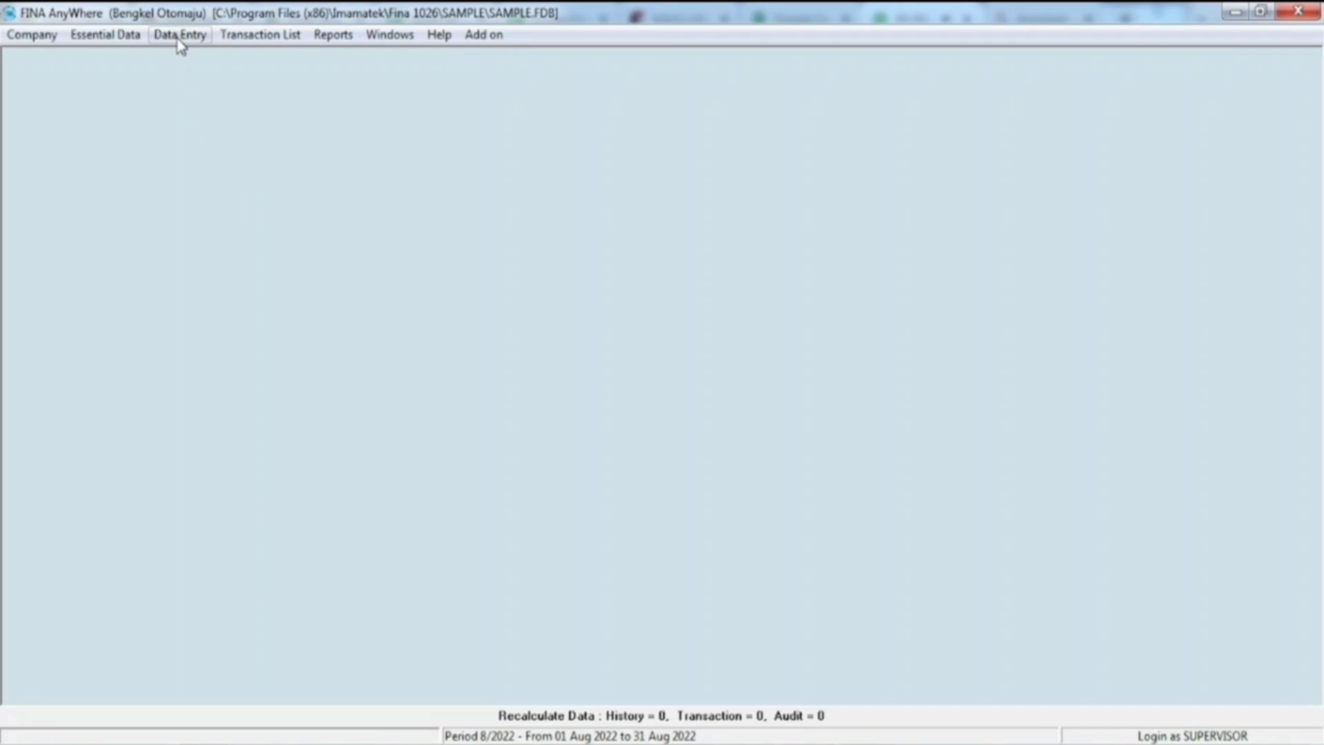
Step: Create a new customer receipt for the same customer and locate the invoice dated 23 Aug 2022 in its list
{"action": "left_click", "coordinate": [180, 36]}
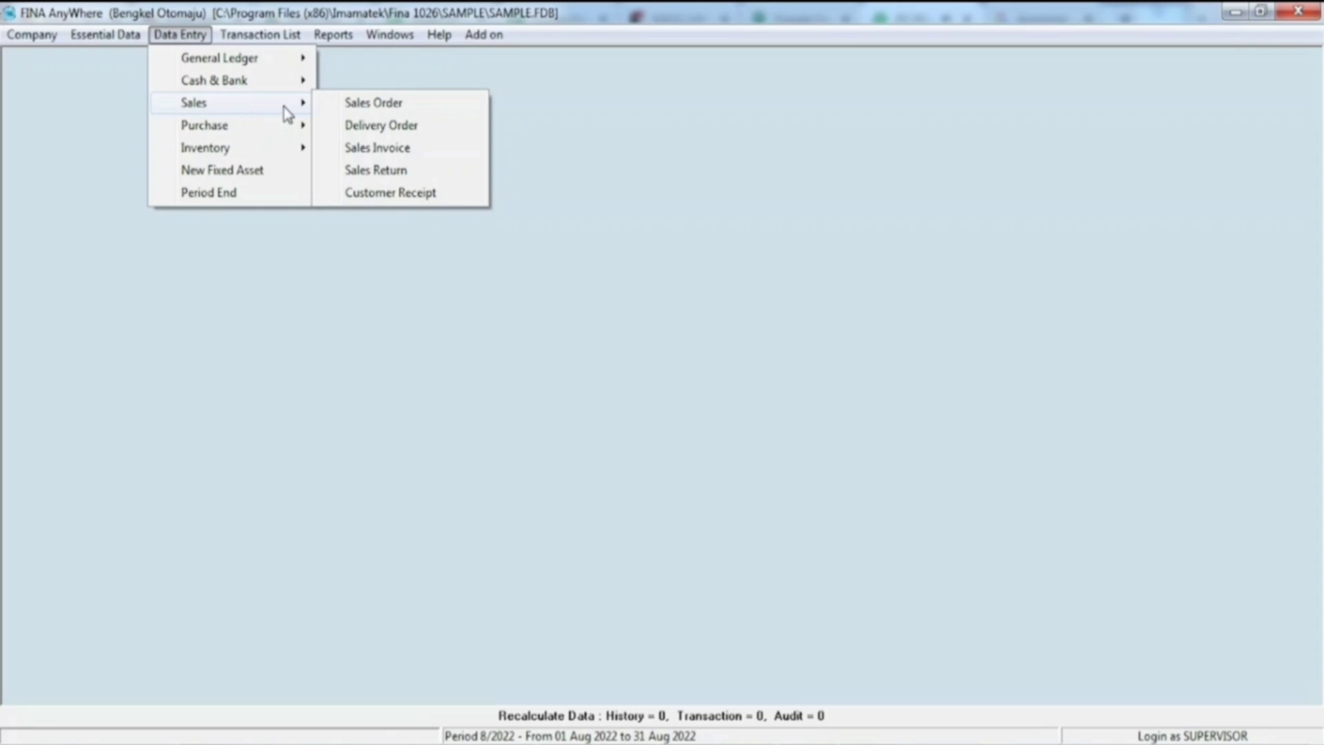
{"action": "left_click", "coordinate": [406, 206]}
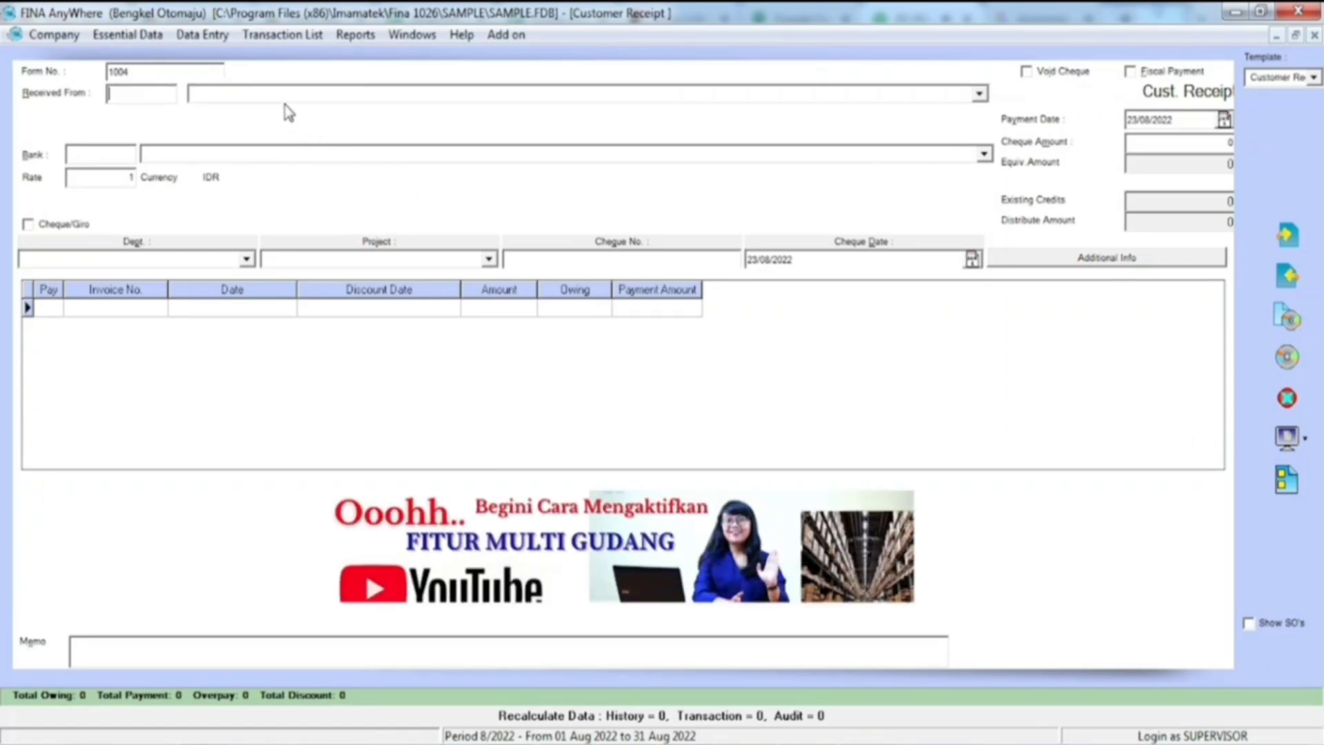
{"action": "left_click", "coordinate": [288, 100]}
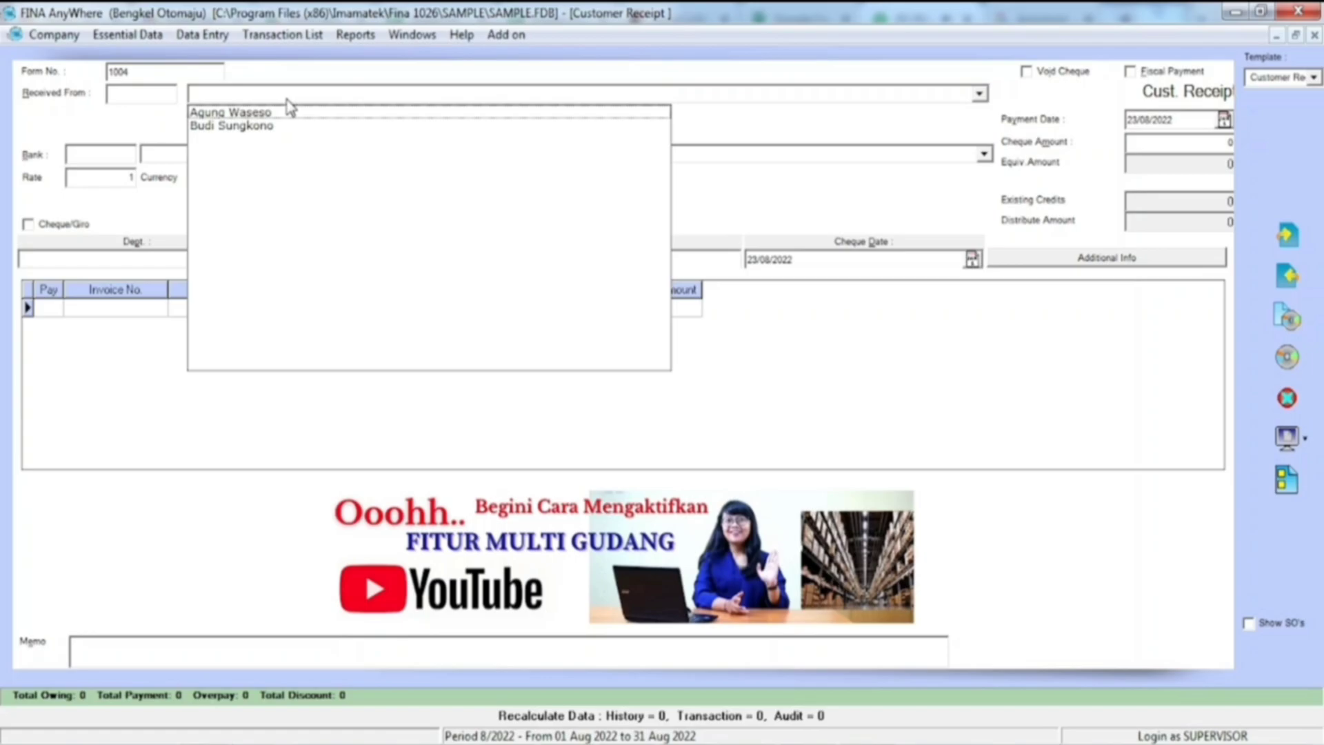
{"action": "left_click", "coordinate": [289, 114]}
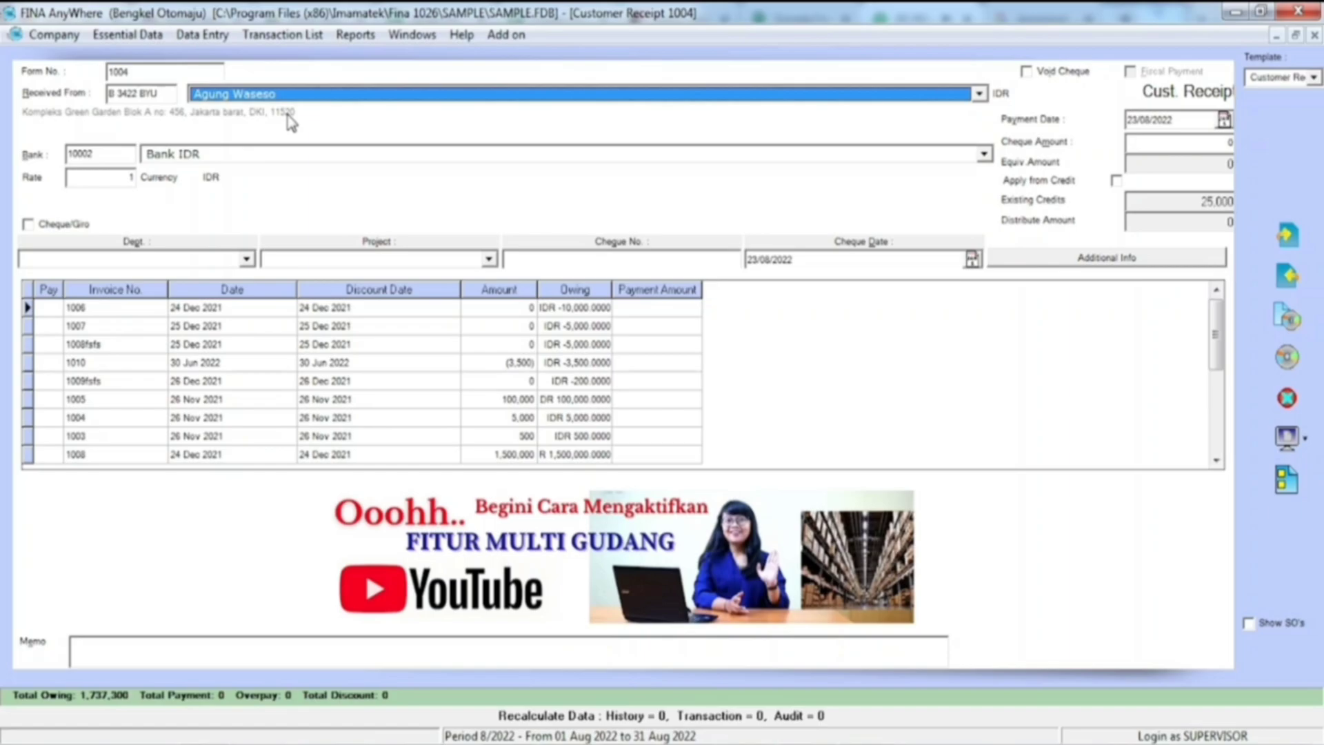
{"action": "left_click", "coordinate": [344, 393]}
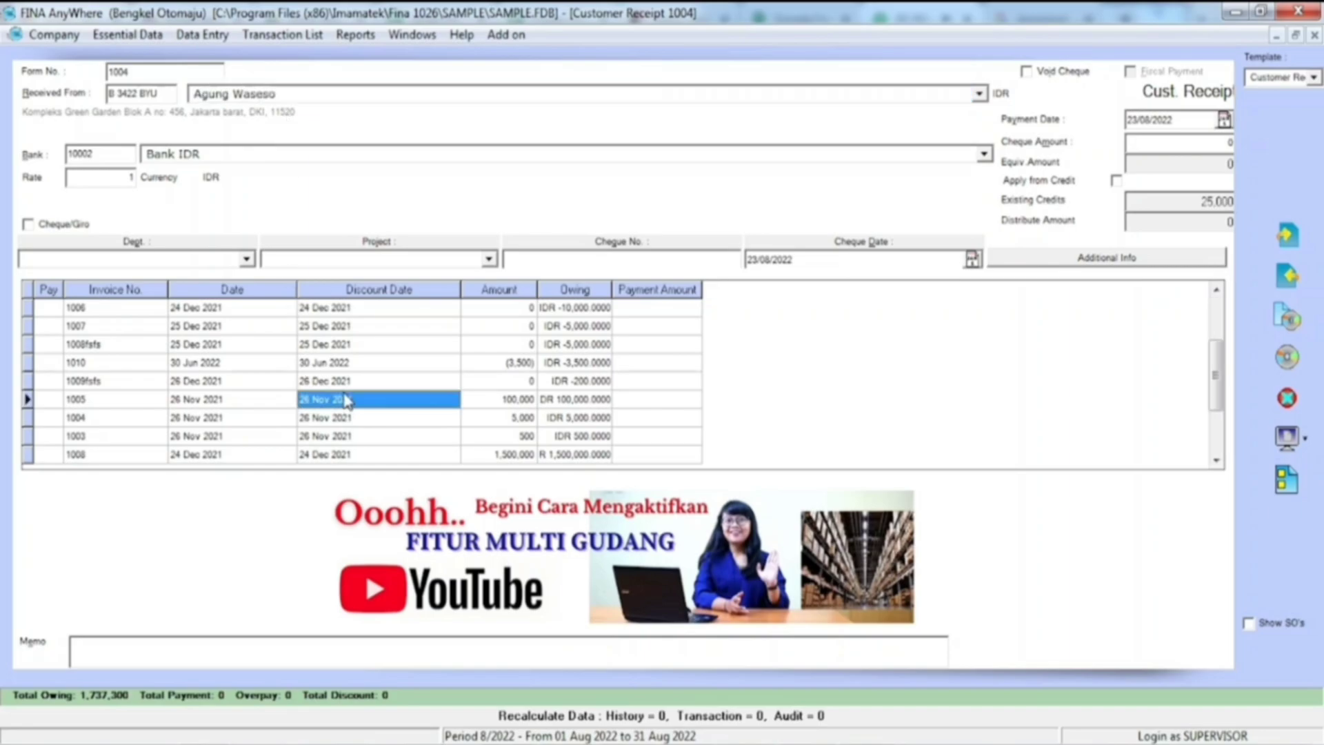
{"action": "scroll", "coordinate": [344, 393], "scroll_direction": "down", "scroll_amount": 5}
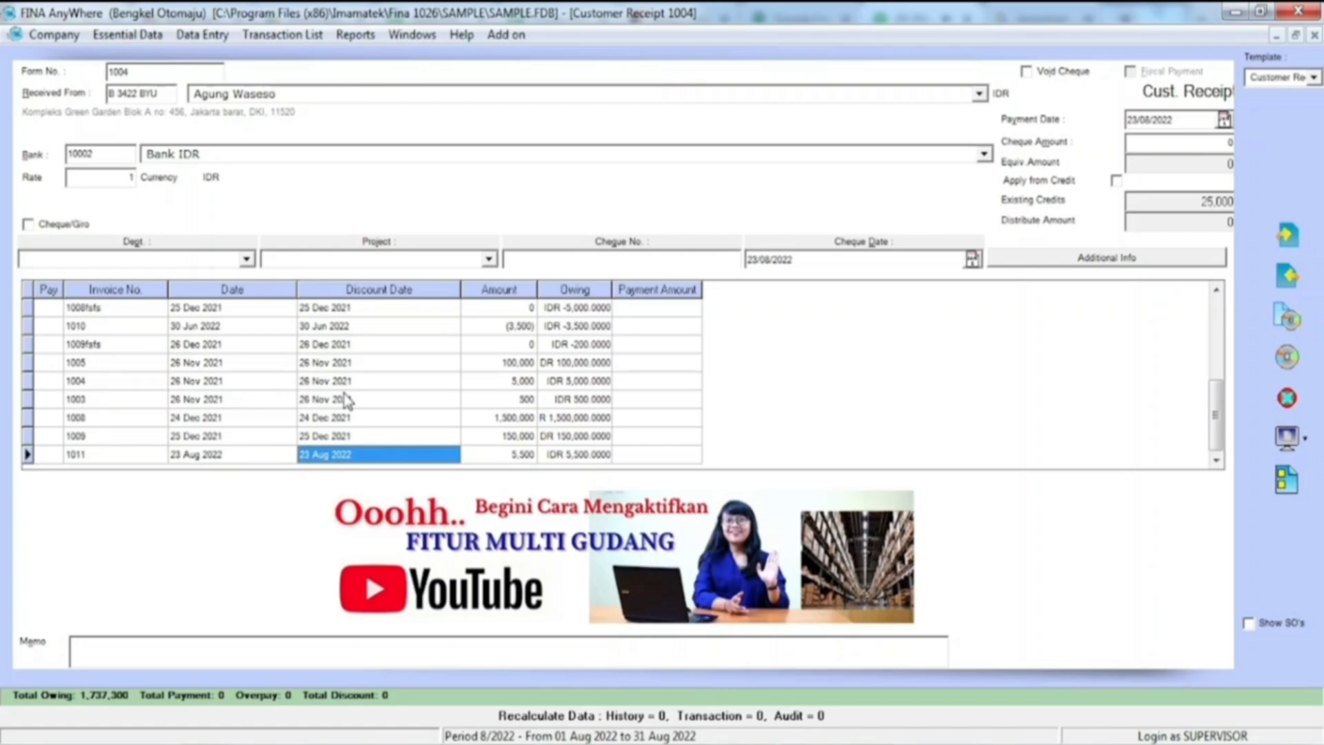
Step: Keep the payment and cheque dates at 23/08/2022 and mark the invoice dated 23 Aug 2022 for payment
{"action": "left_click", "coordinate": [1225, 119]}
{"action": "left_click", "coordinate": [1224, 119]}
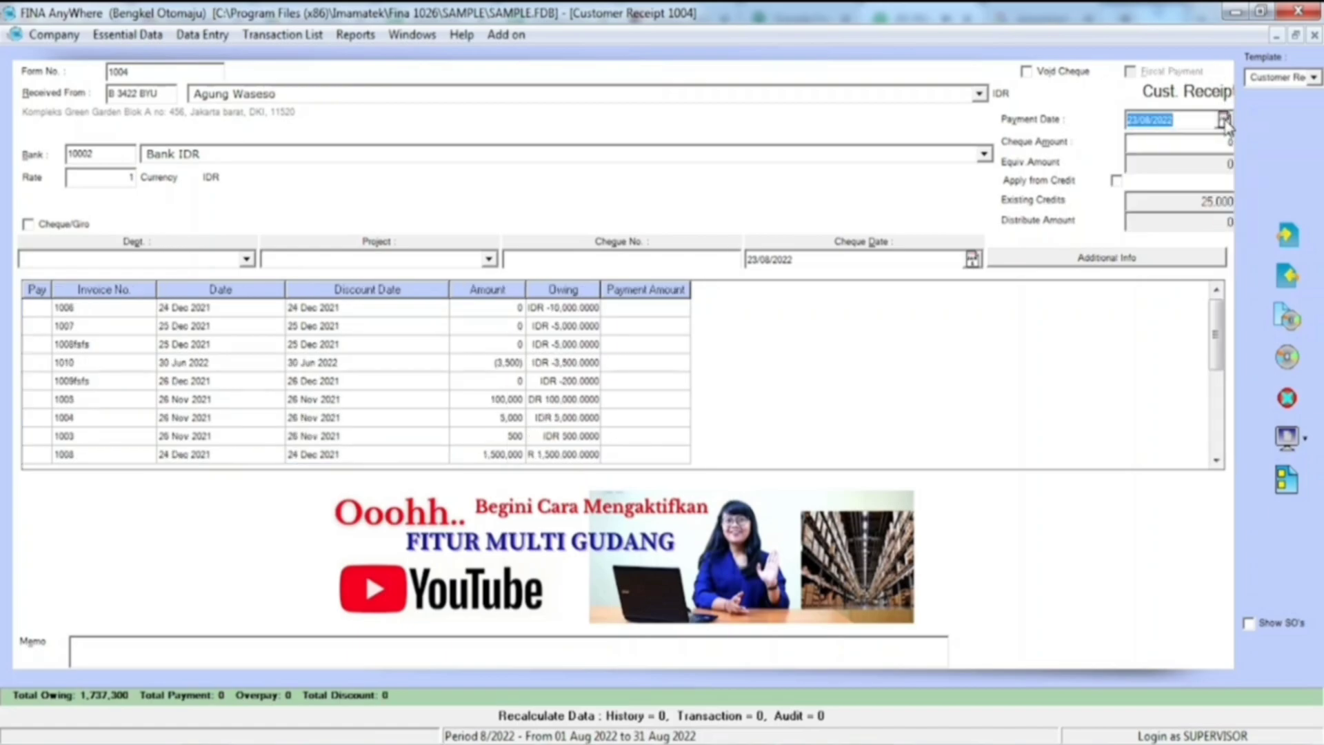
{"action": "left_click", "coordinate": [972, 259]}
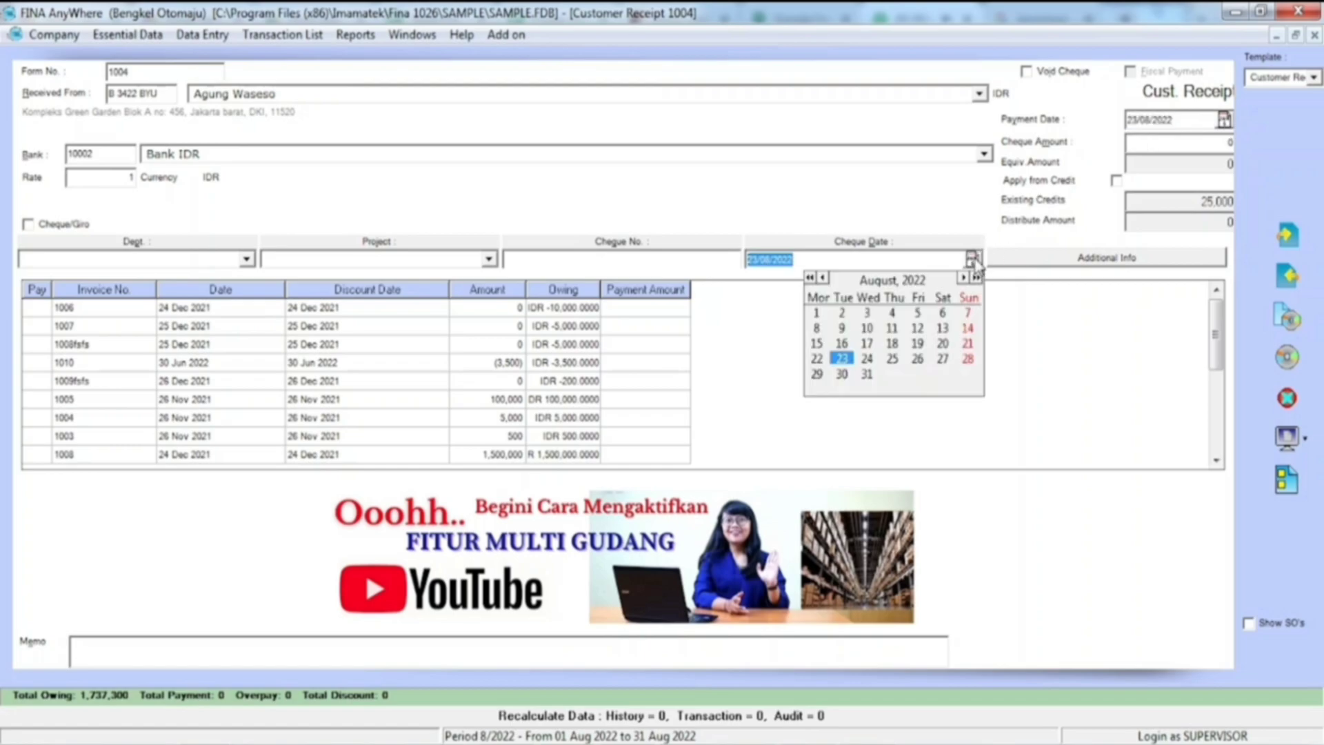
{"action": "left_click", "coordinate": [973, 260]}
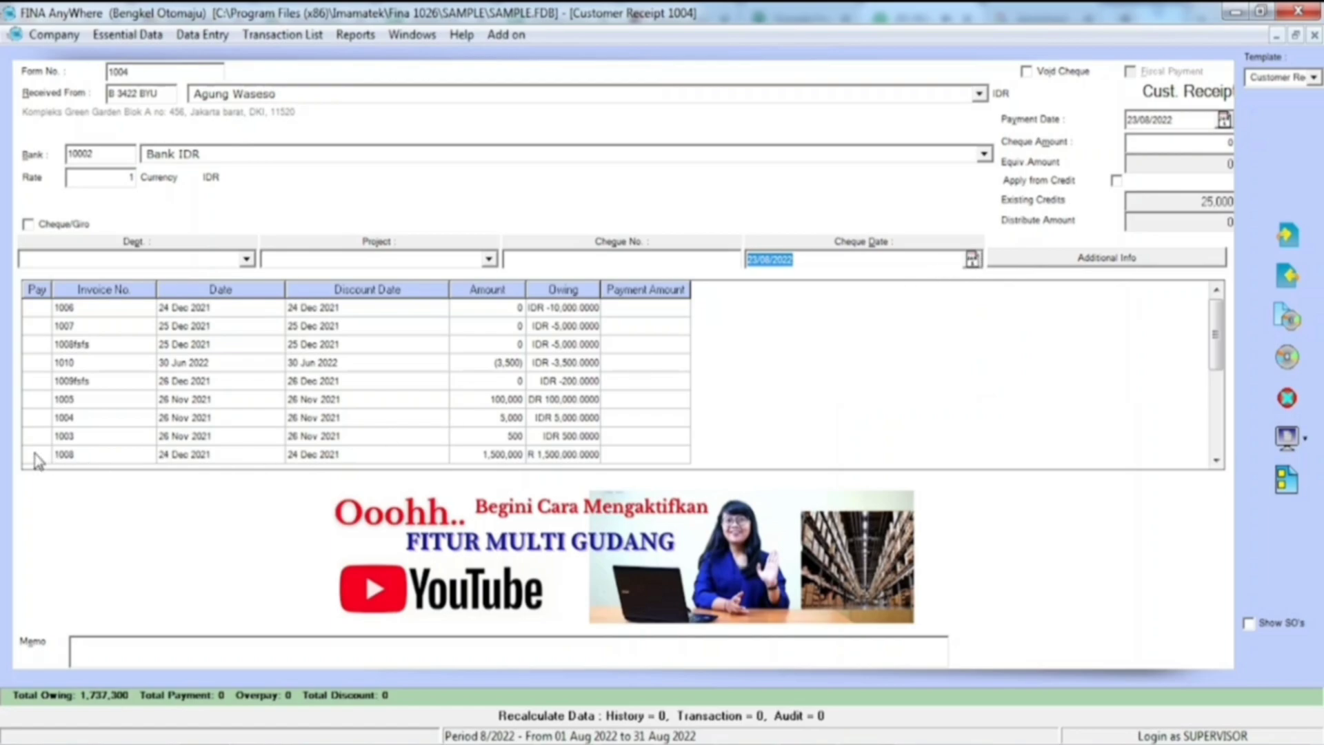
{"action": "left_click", "coordinate": [83, 442]}
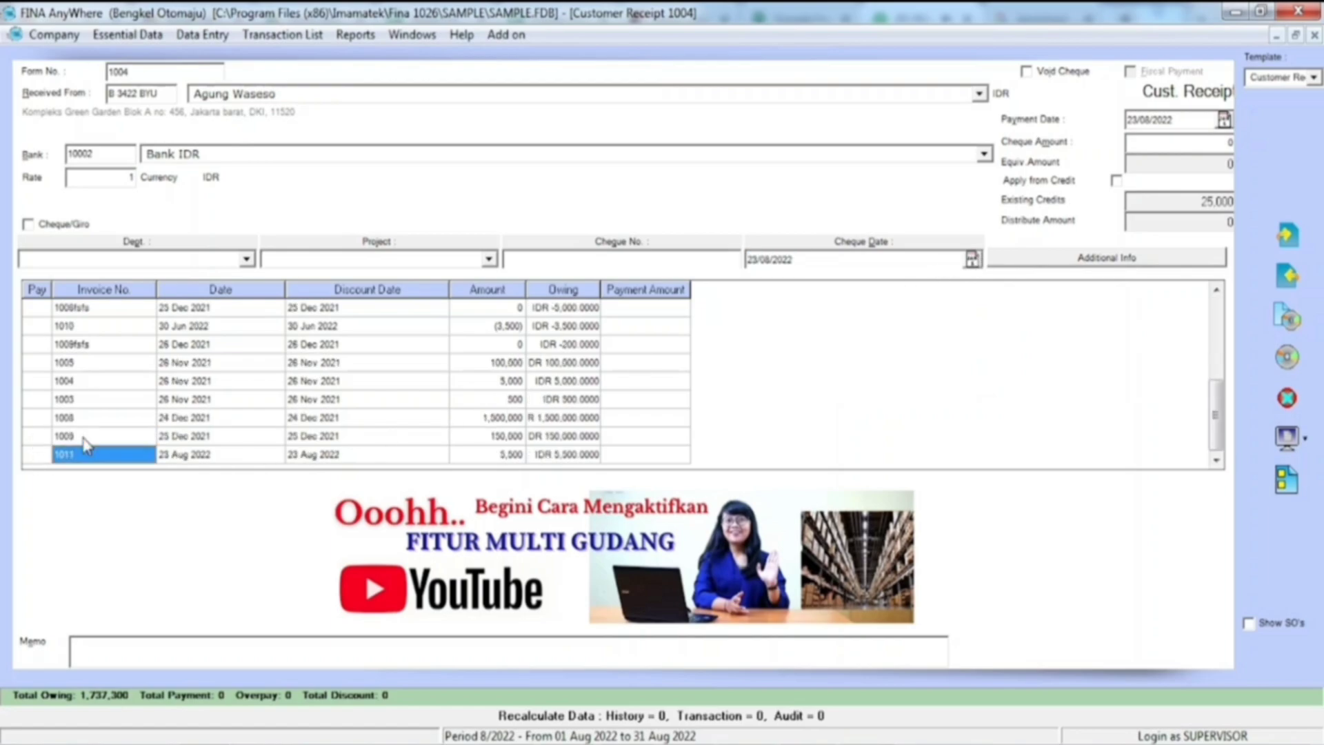
{"action": "left_click", "coordinate": [38, 455]}
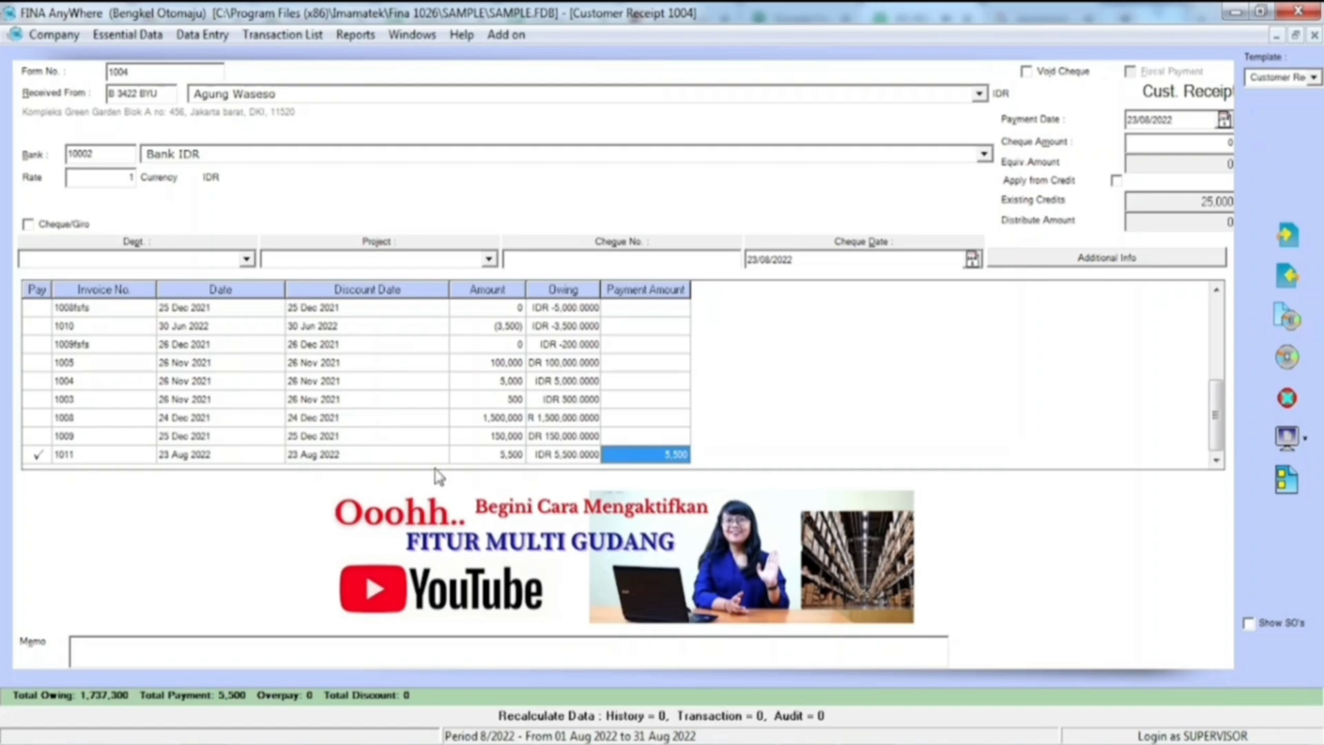
Step: Show the customer's sales orders and settle 200 of the down payment from the order dated 23 Aug 2022
{"action": "left_click", "coordinate": [1249, 624]}
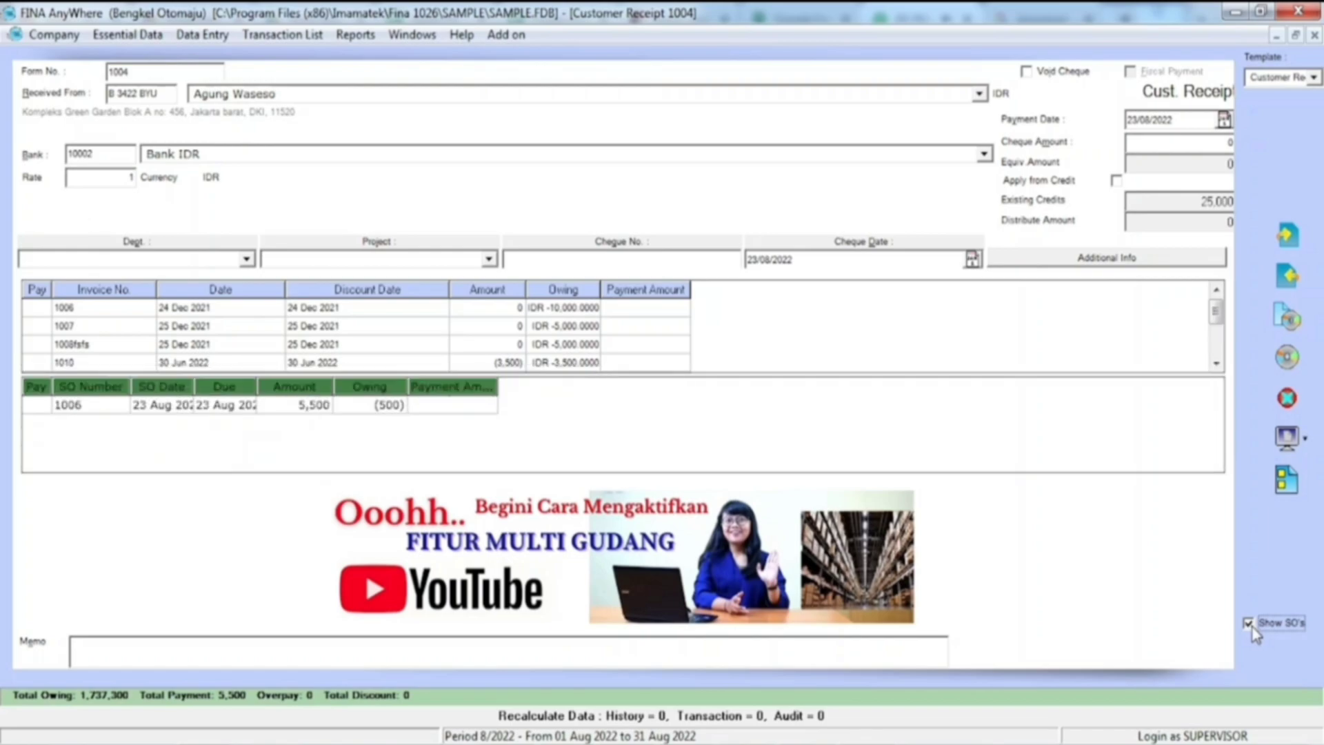
{"action": "left_click", "coordinate": [370, 412]}
{"action": "right_click", "coordinate": [370, 413]}
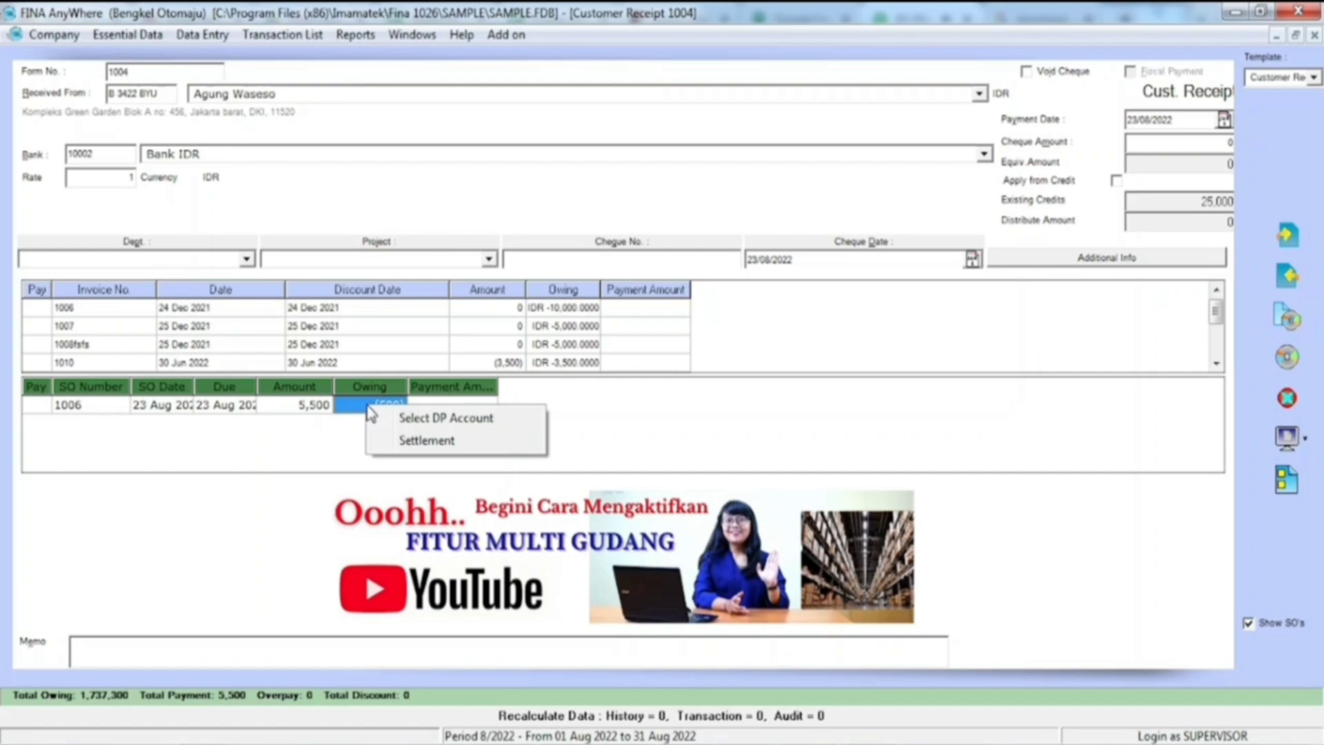
{"action": "left_click", "coordinate": [426, 445]}
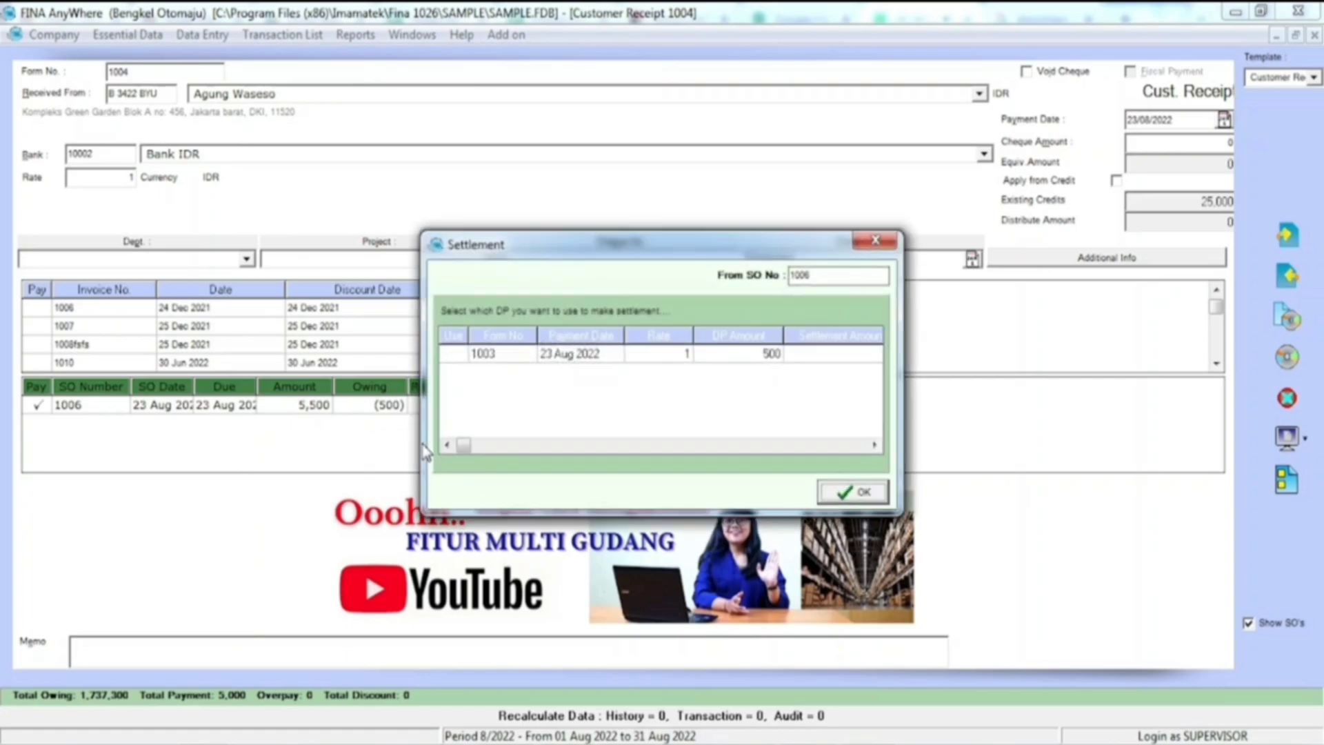
{"action": "left_click", "coordinate": [456, 358]}
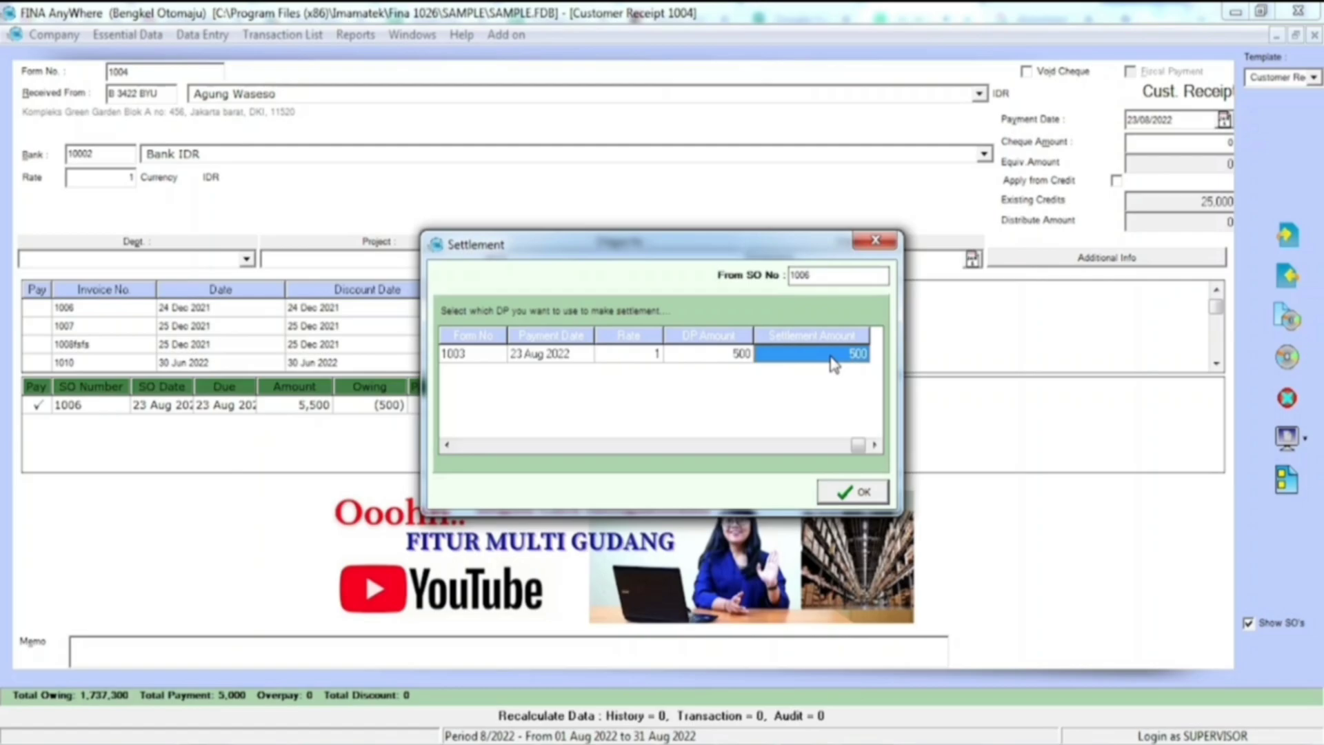
{"action": "type", "text": "200"}
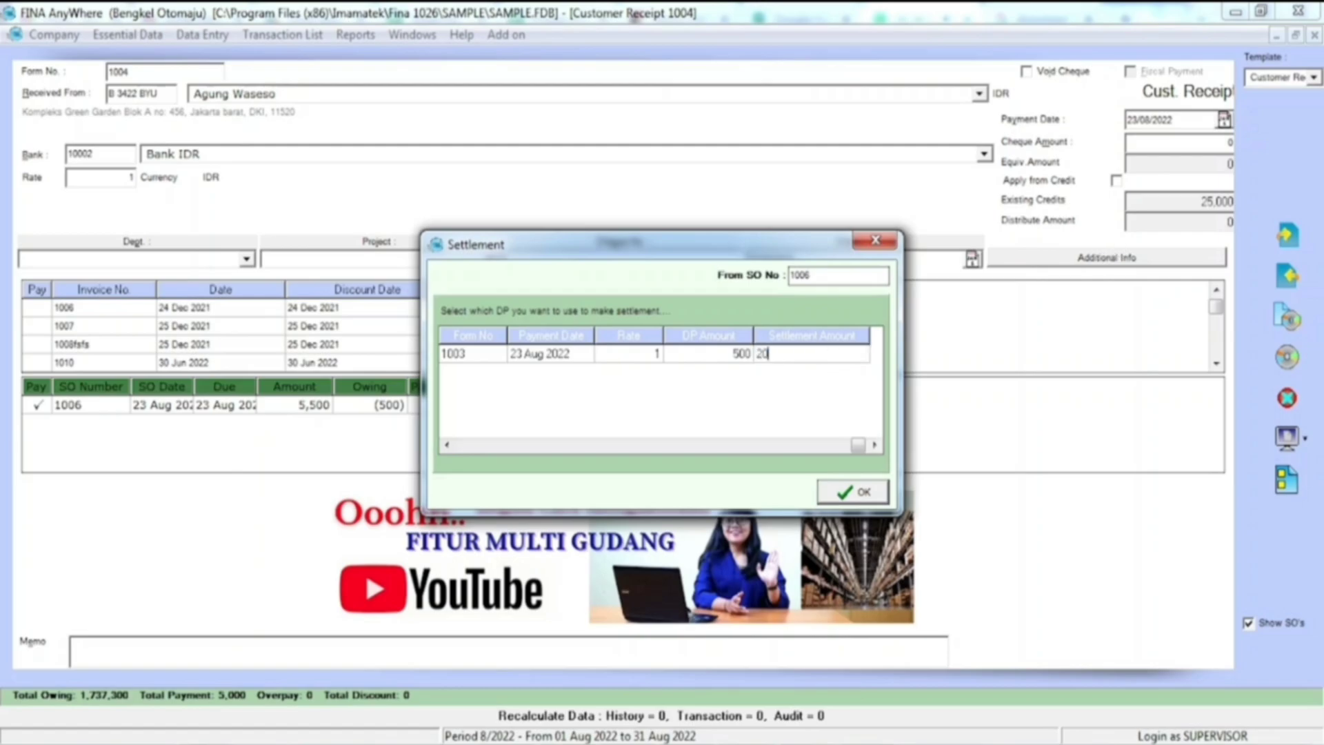
{"action": "key", "text": "Return"}
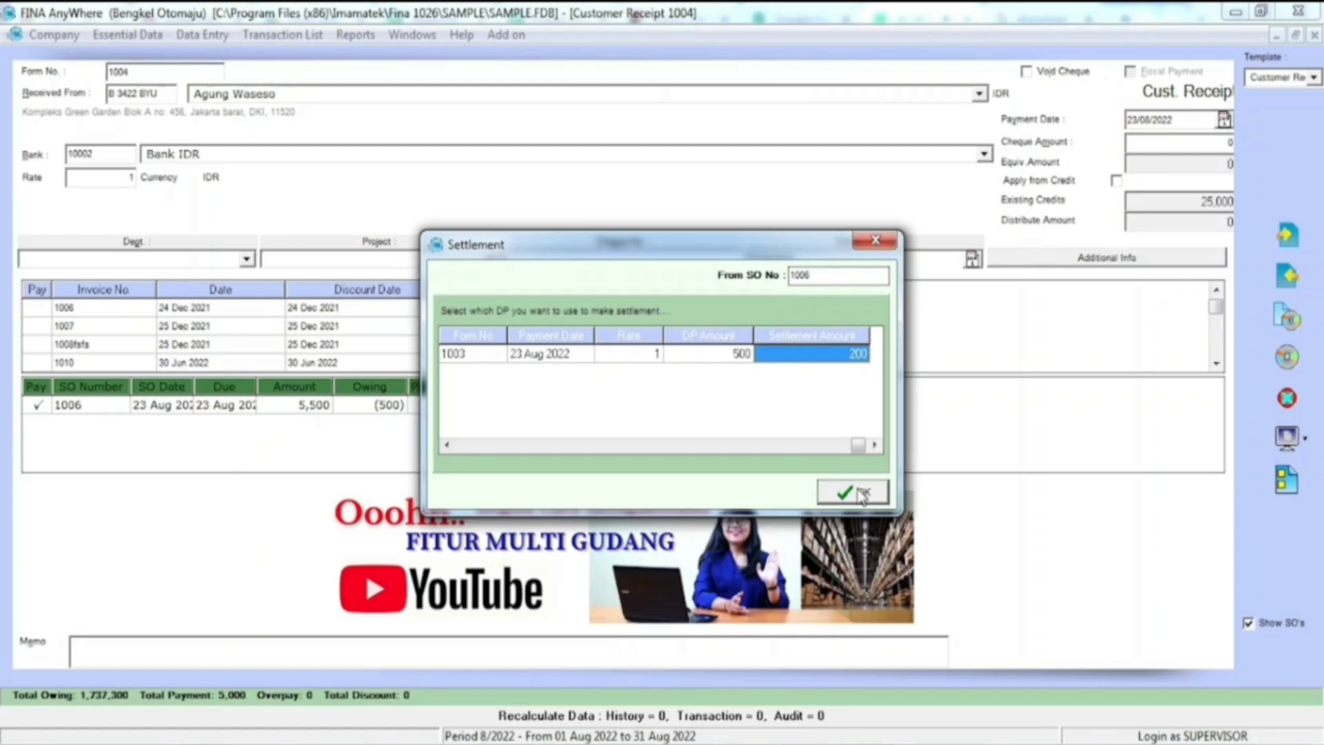
{"action": "left_click", "coordinate": [862, 492]}
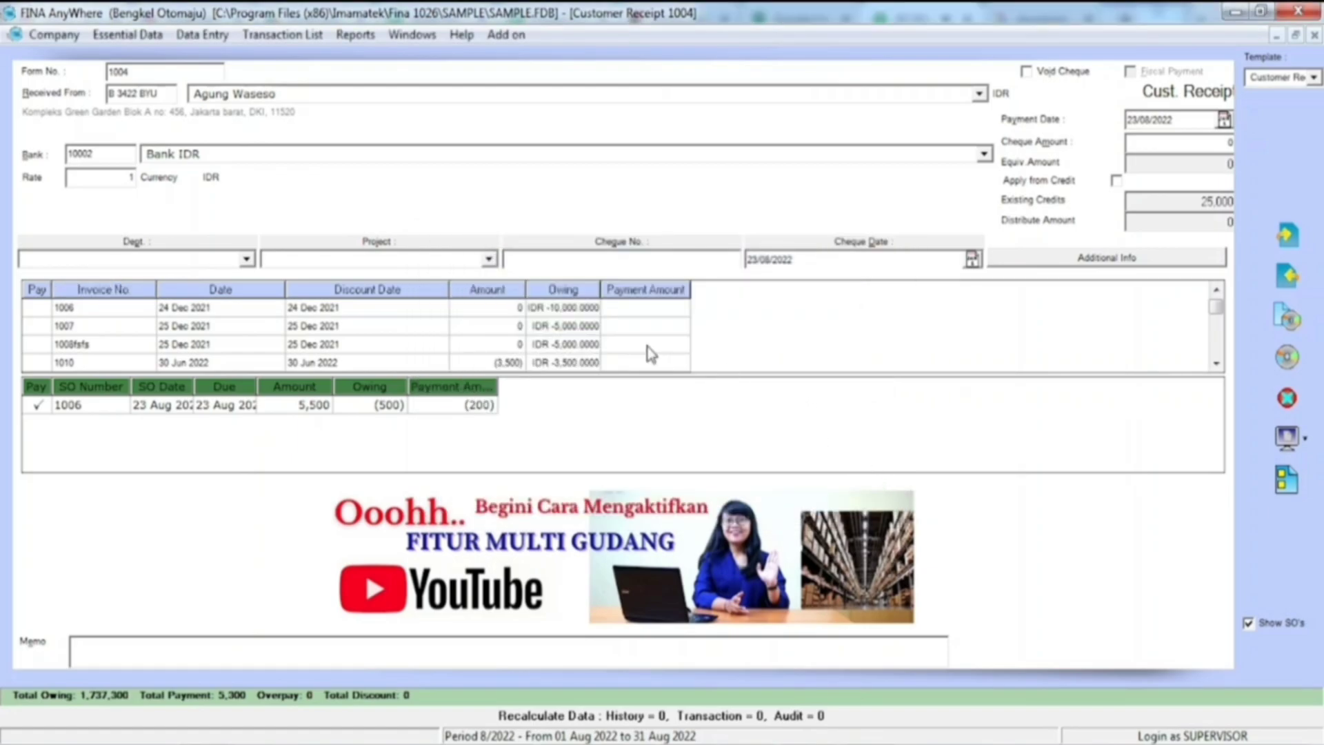
Step: Set the receipt's cheque amount to 5,300 and save the customer receipt
{"action": "scroll", "coordinate": [641, 342], "scroll_direction": "down", "scroll_amount": 5}
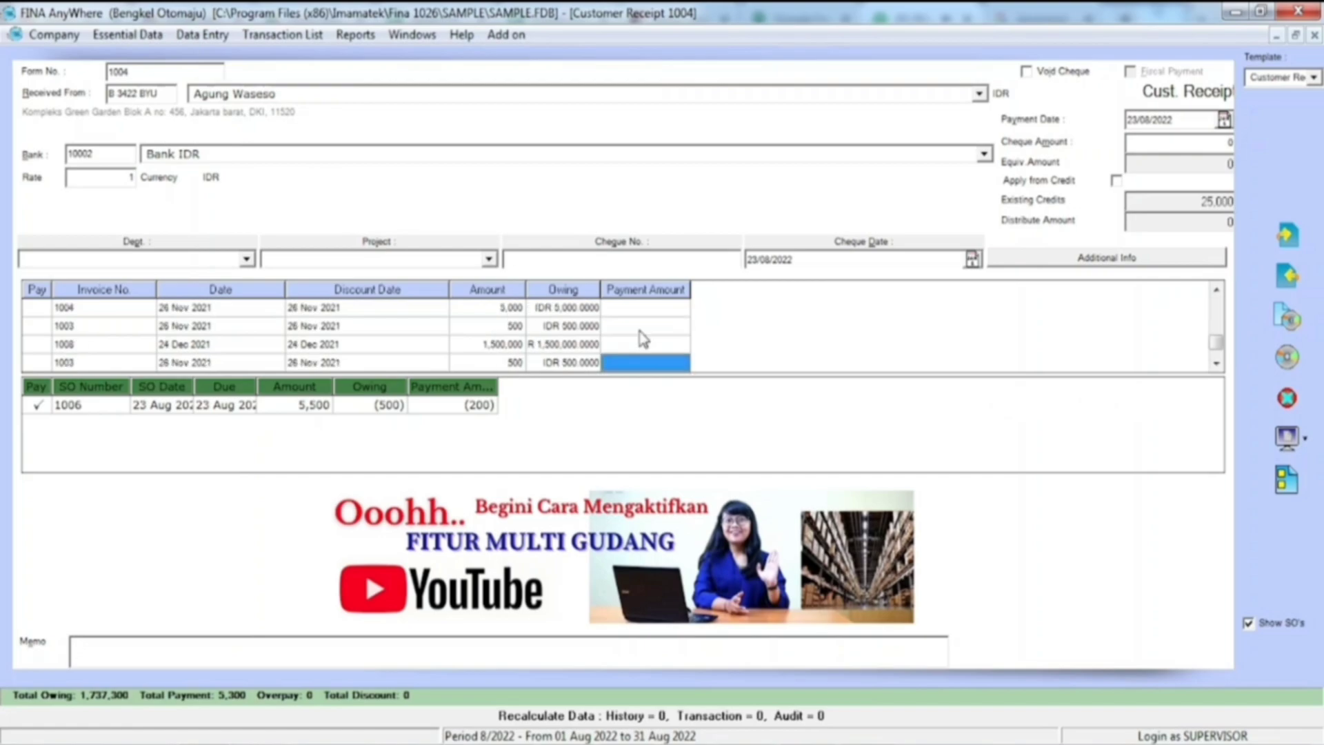
{"action": "left_click", "coordinate": [1177, 143]}
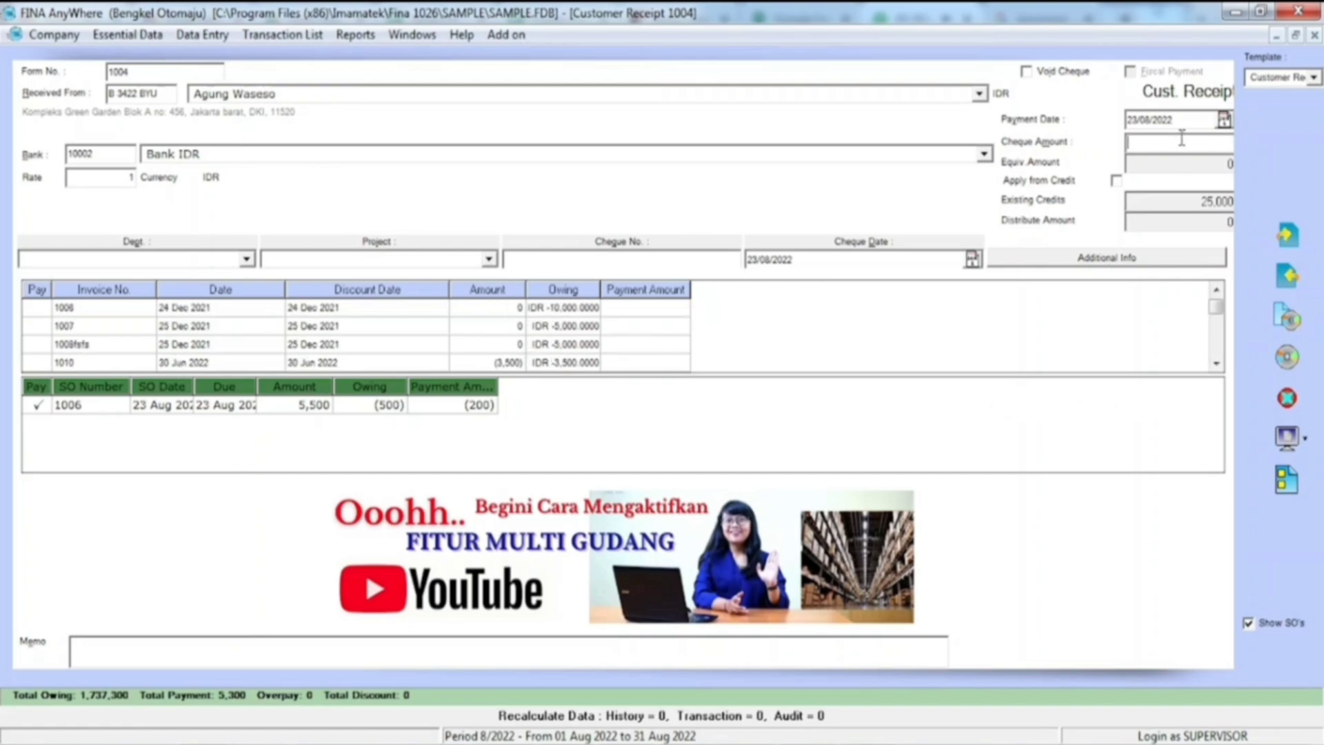
{"action": "type", "text": "5,300"}
{"action": "key", "text": "Tab"}
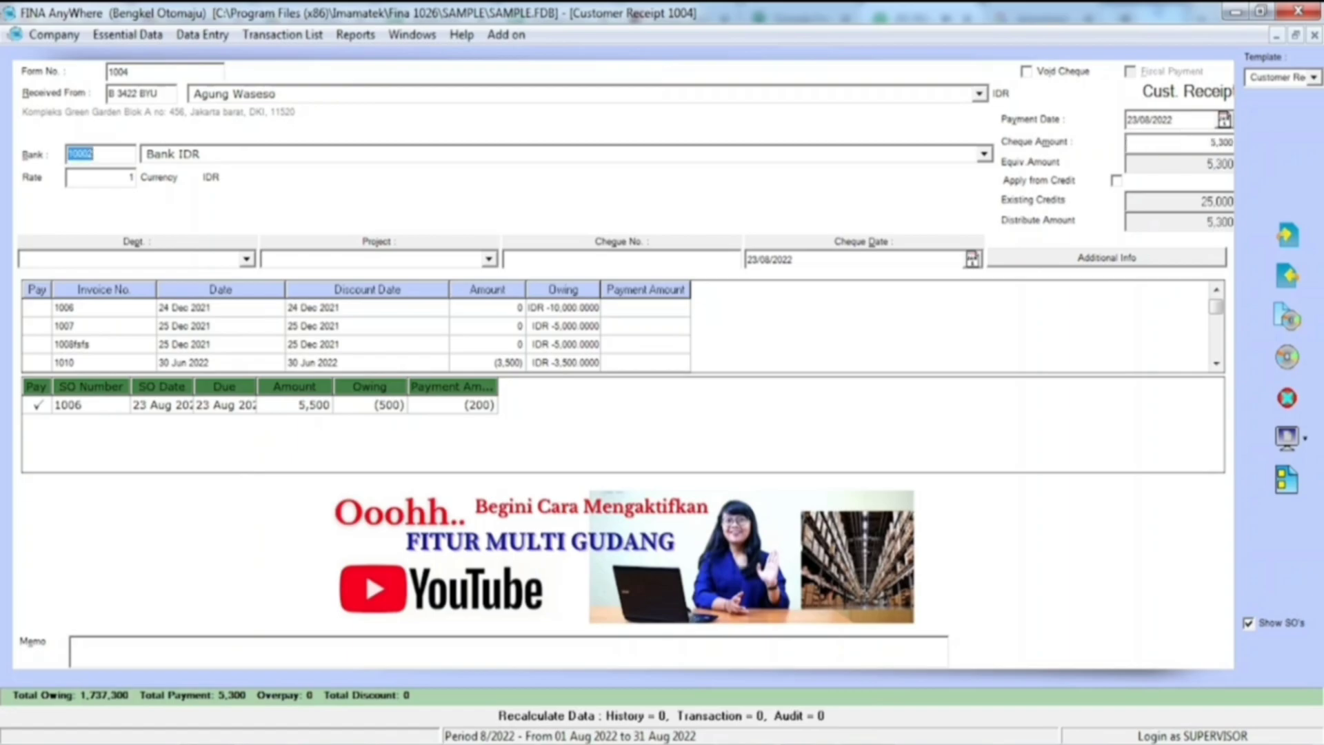
{"action": "left_click", "coordinate": [1288, 356]}
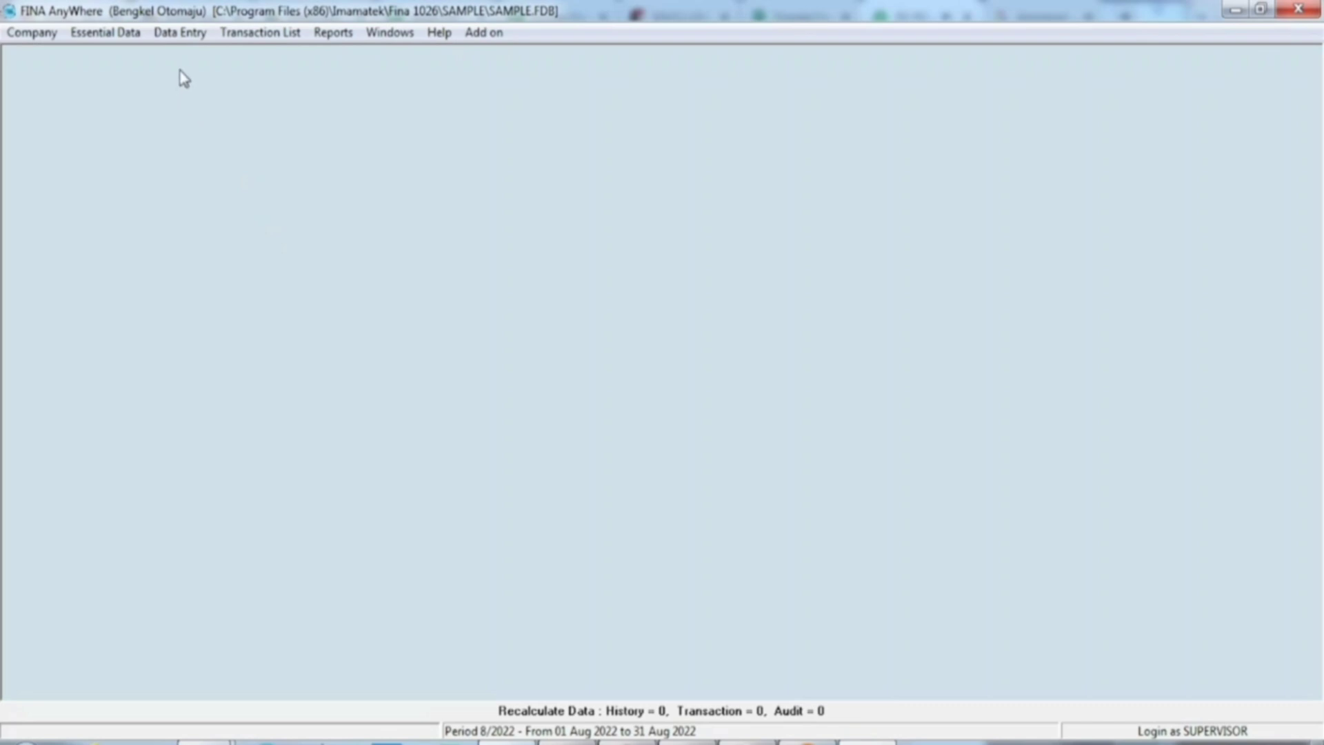
Step: Create a new purchase order for vendor PT Sentosa Motor, keeping the PO and expected dates at 23/08/2022
{"action": "left_click", "coordinate": [179, 43]}
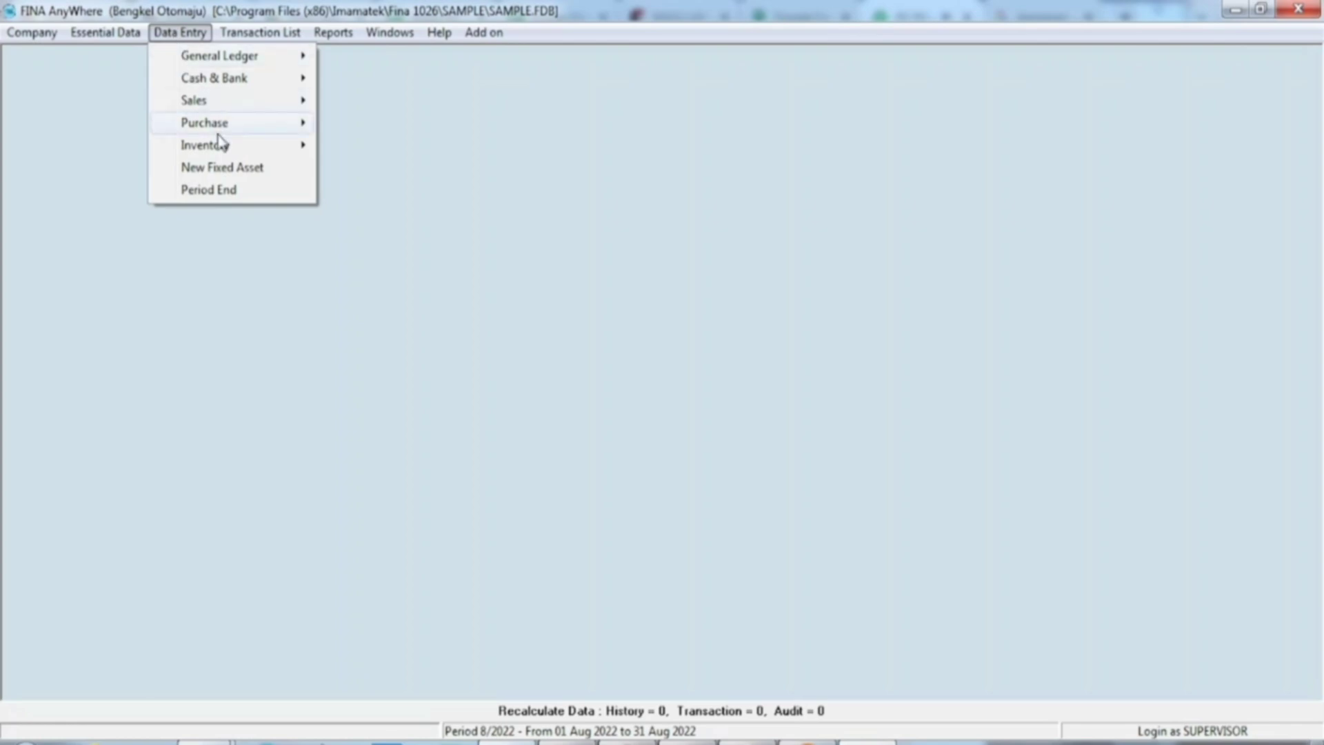
{"action": "mouse_move", "coordinate": [215, 131]}
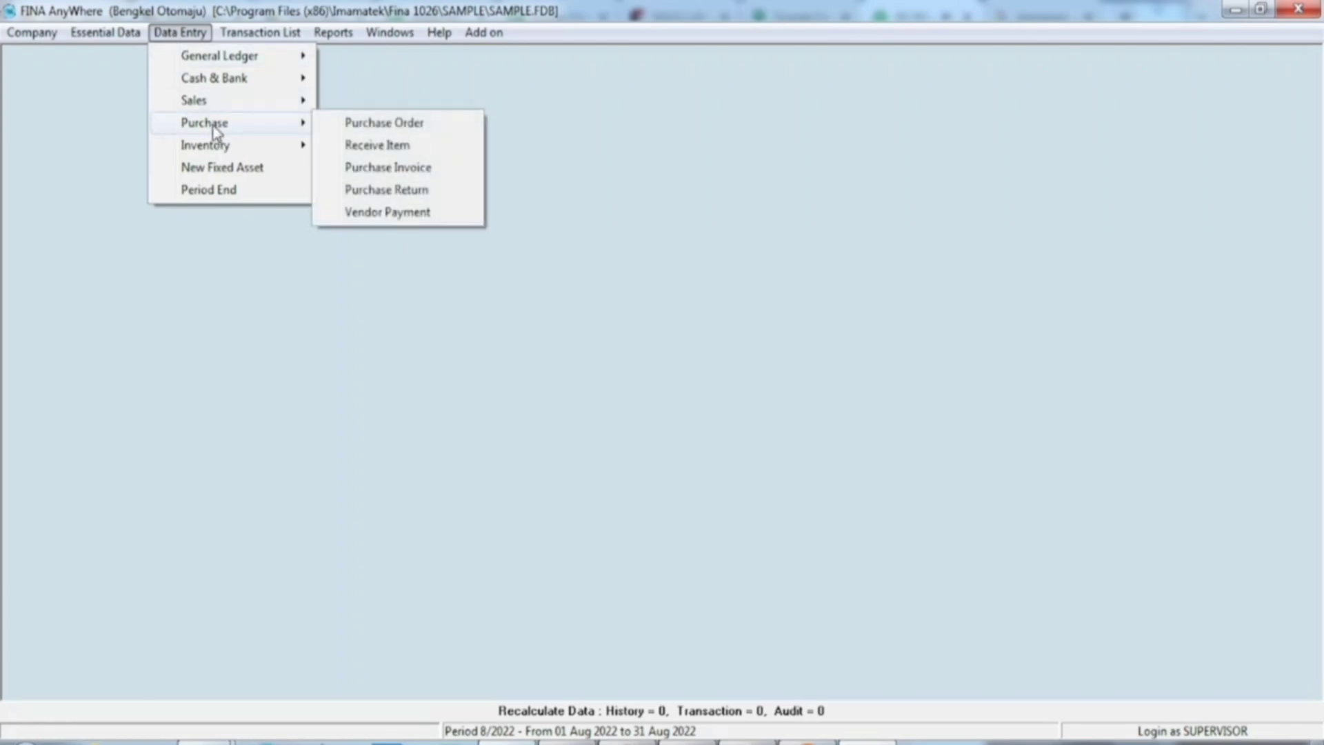
{"action": "left_click", "coordinate": [359, 131]}
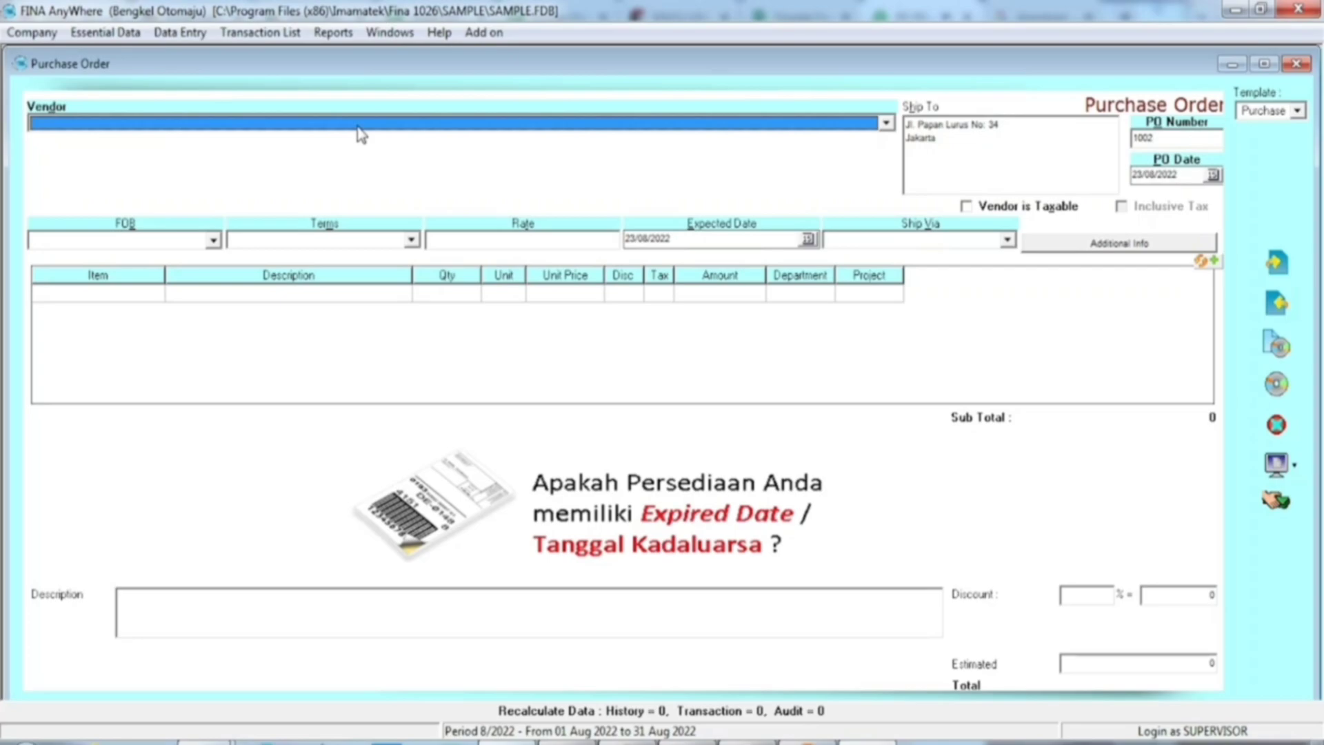
{"action": "left_click", "coordinate": [359, 131]}
{"action": "left_click", "coordinate": [107, 154]}
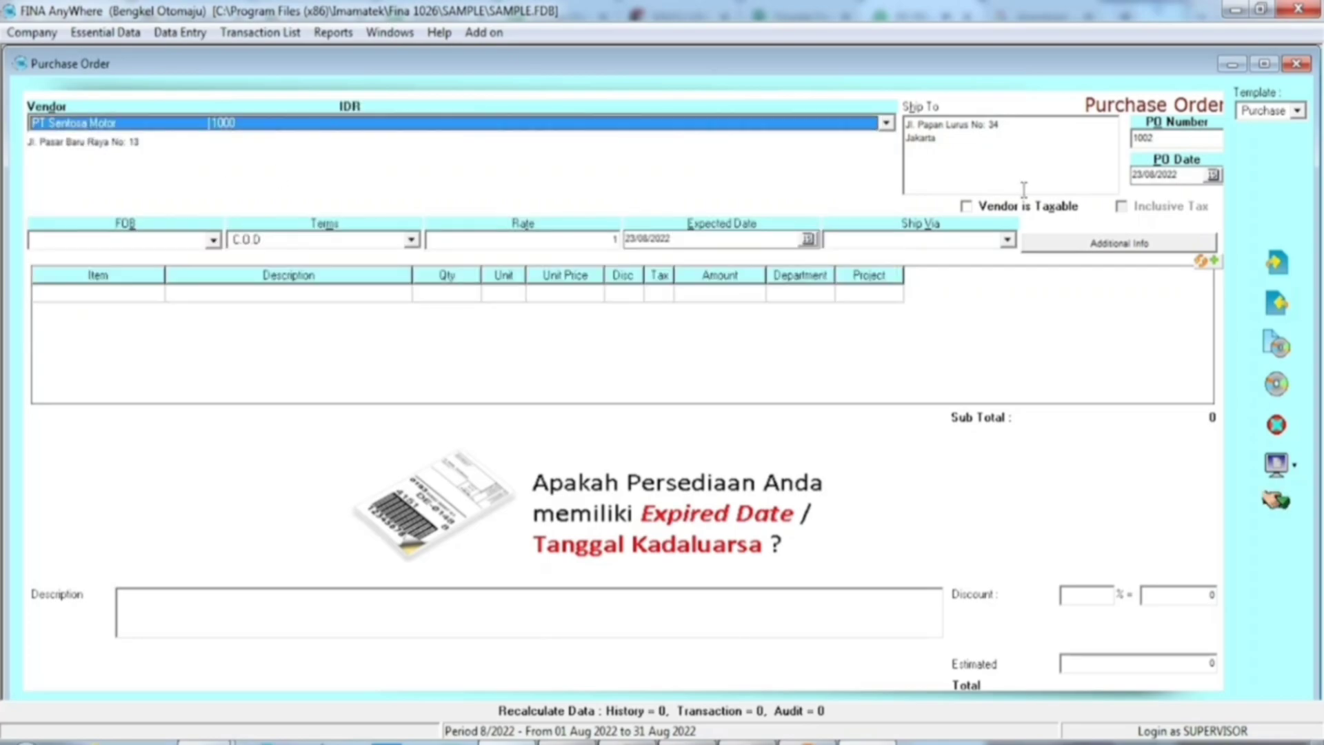
{"action": "left_click", "coordinate": [1213, 175]}
{"action": "left_click", "coordinate": [1213, 175]}
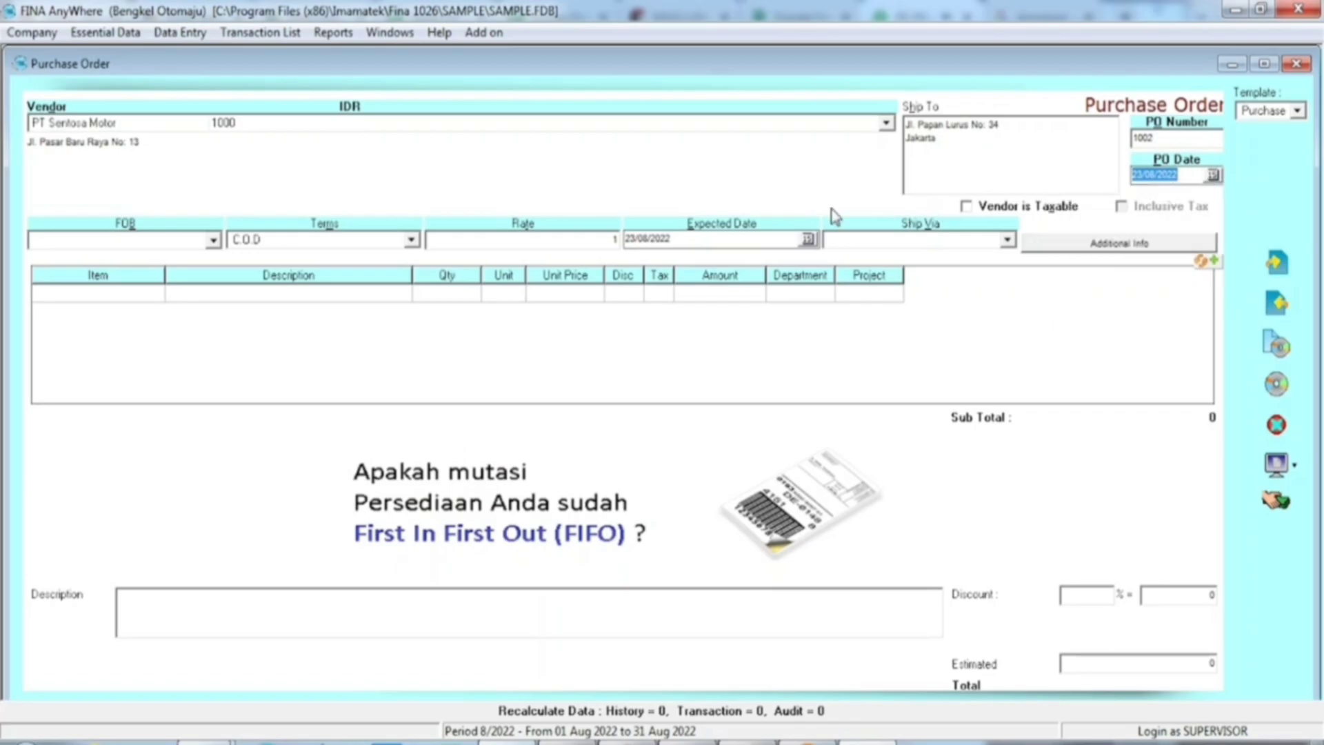
{"action": "left_click", "coordinate": [809, 239]}
{"action": "left_click", "coordinate": [808, 239]}
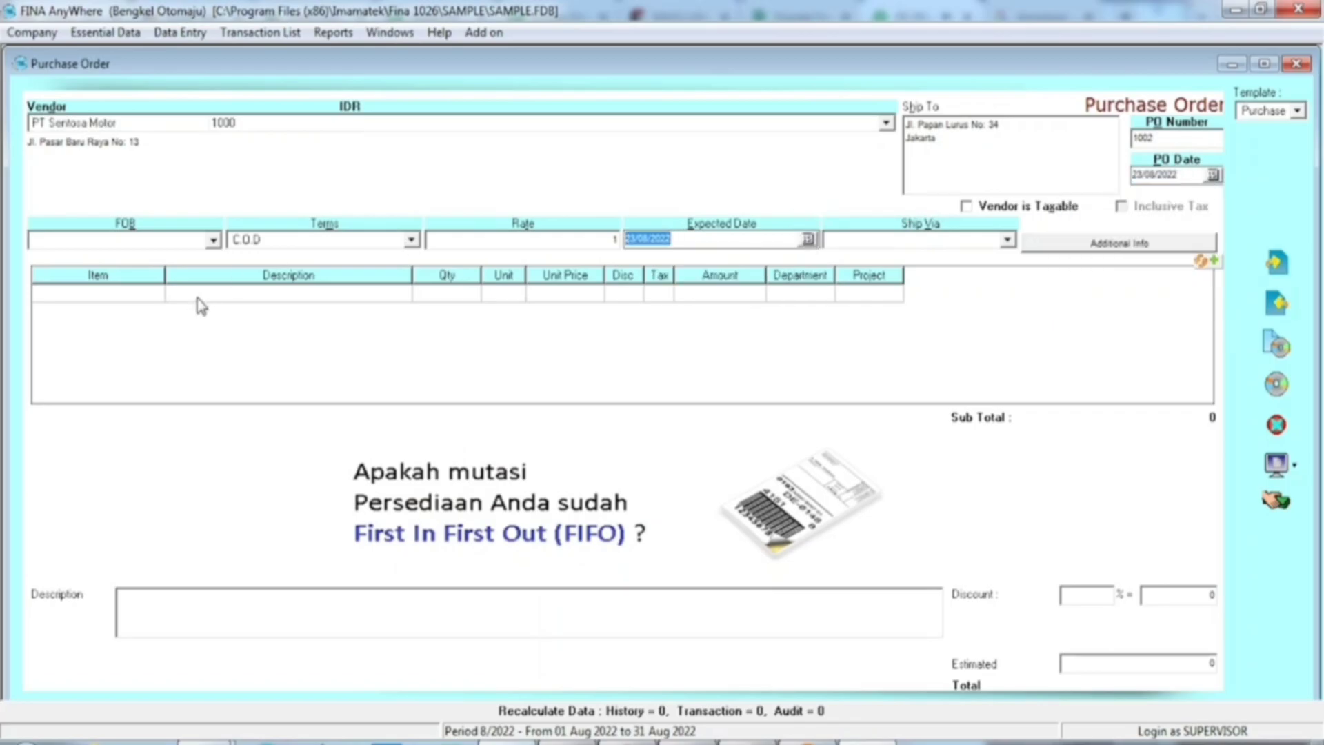
Step: Add the item Busi to the purchase order with a unit price of 5,000
{"action": "left_click", "coordinate": [146, 297]}
{"action": "left_click", "coordinate": [157, 298]}
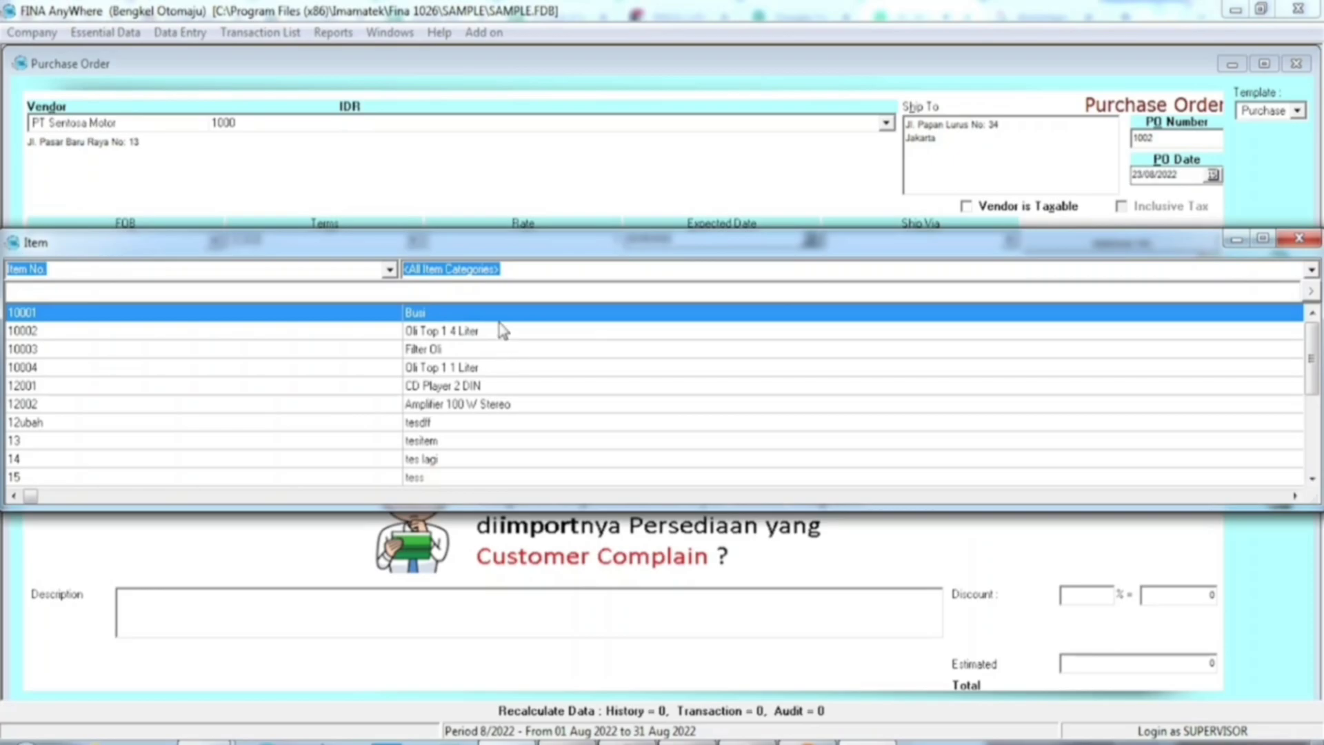
{"action": "key", "text": "Return"}
{"action": "left_click", "coordinate": [583, 293]}
{"action": "type", "text": "5,000"}
{"action": "key", "text": "Tab"}
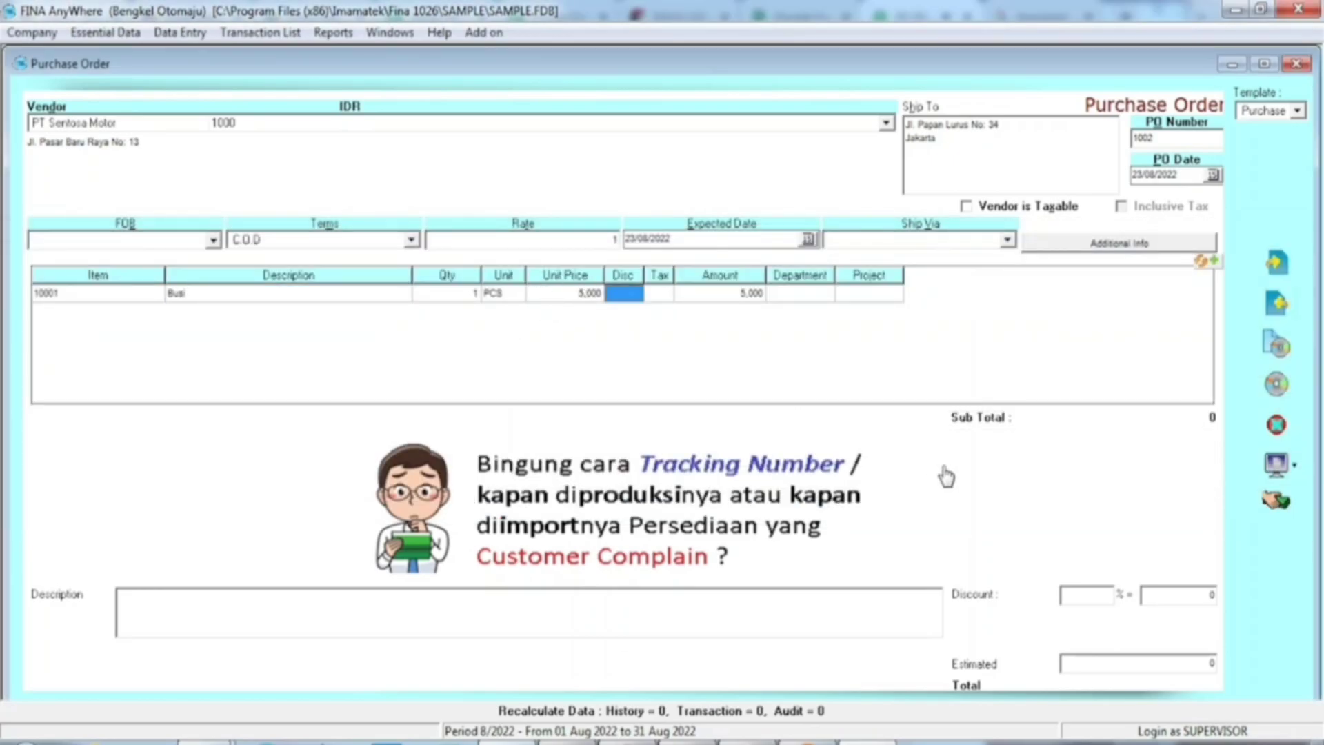
Step: Start a down payment for the purchase order using the DP account Uang Muka Pembelian
{"action": "left_click", "coordinate": [1276, 512]}
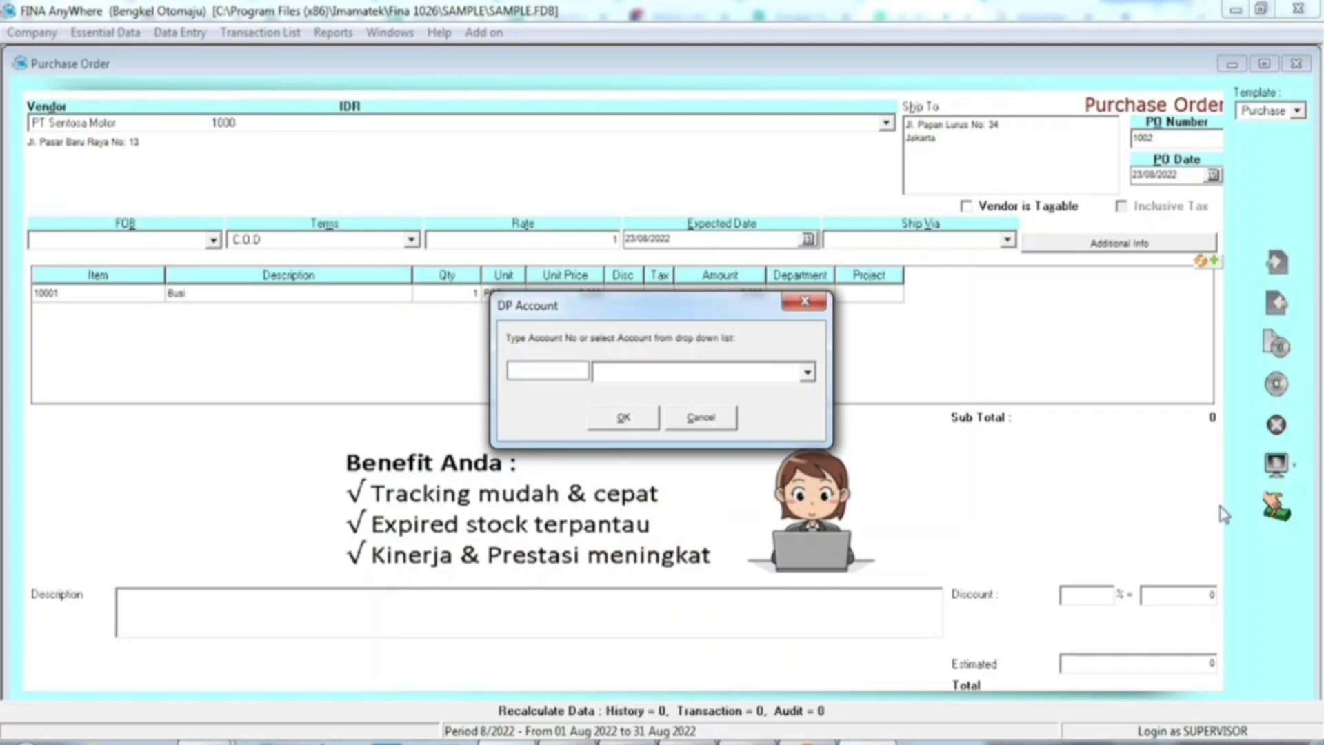
{"action": "left_click", "coordinate": [810, 375]}
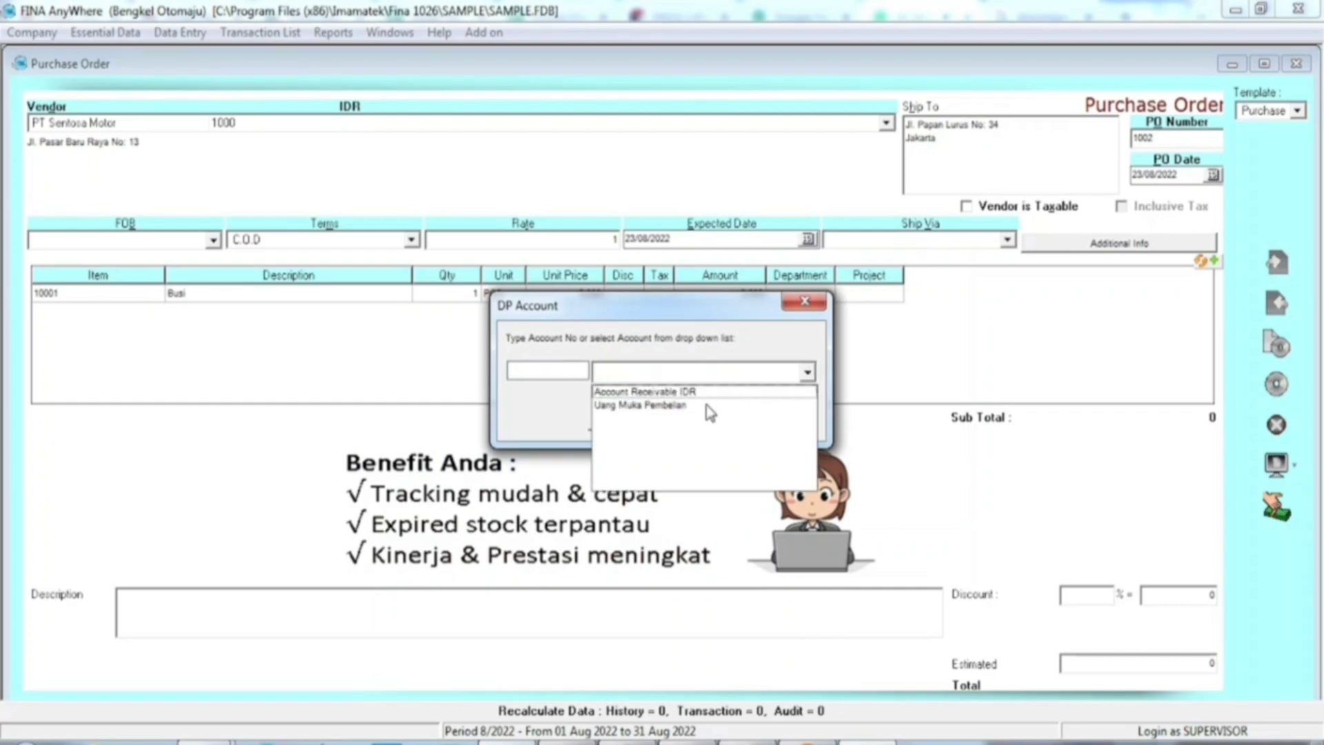
{"action": "left_click", "coordinate": [679, 407]}
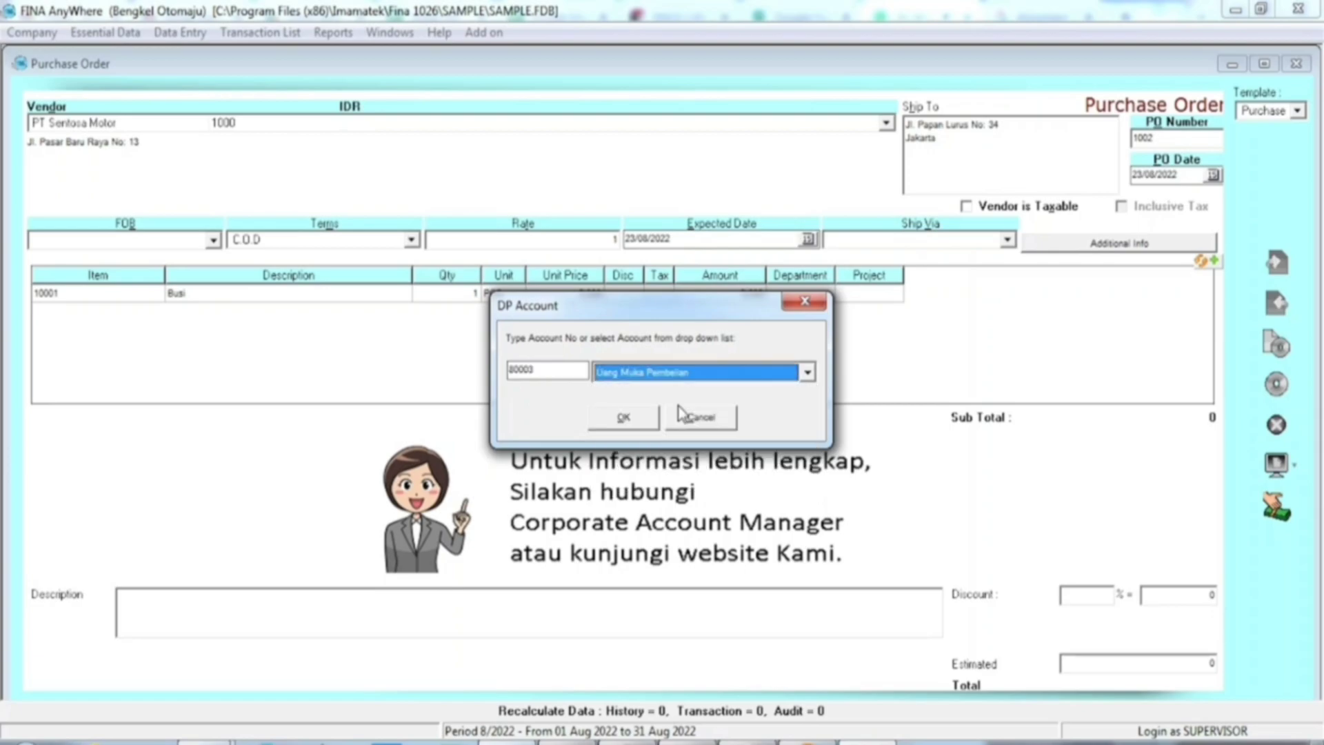
{"action": "left_click", "coordinate": [636, 426]}
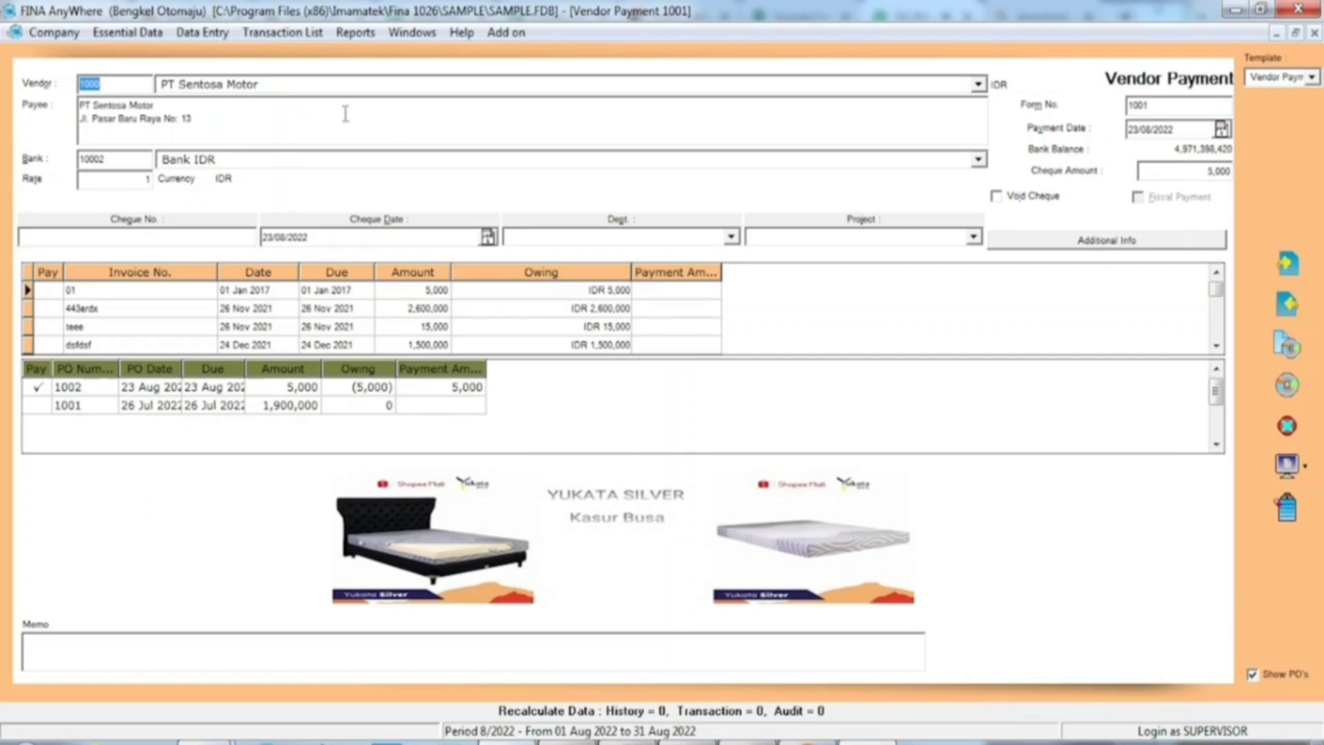
Step: Pay the vendor from Bank IDR and keep the payment and cheque dates at 23/08/2022
{"action": "left_click", "coordinate": [325, 164]}
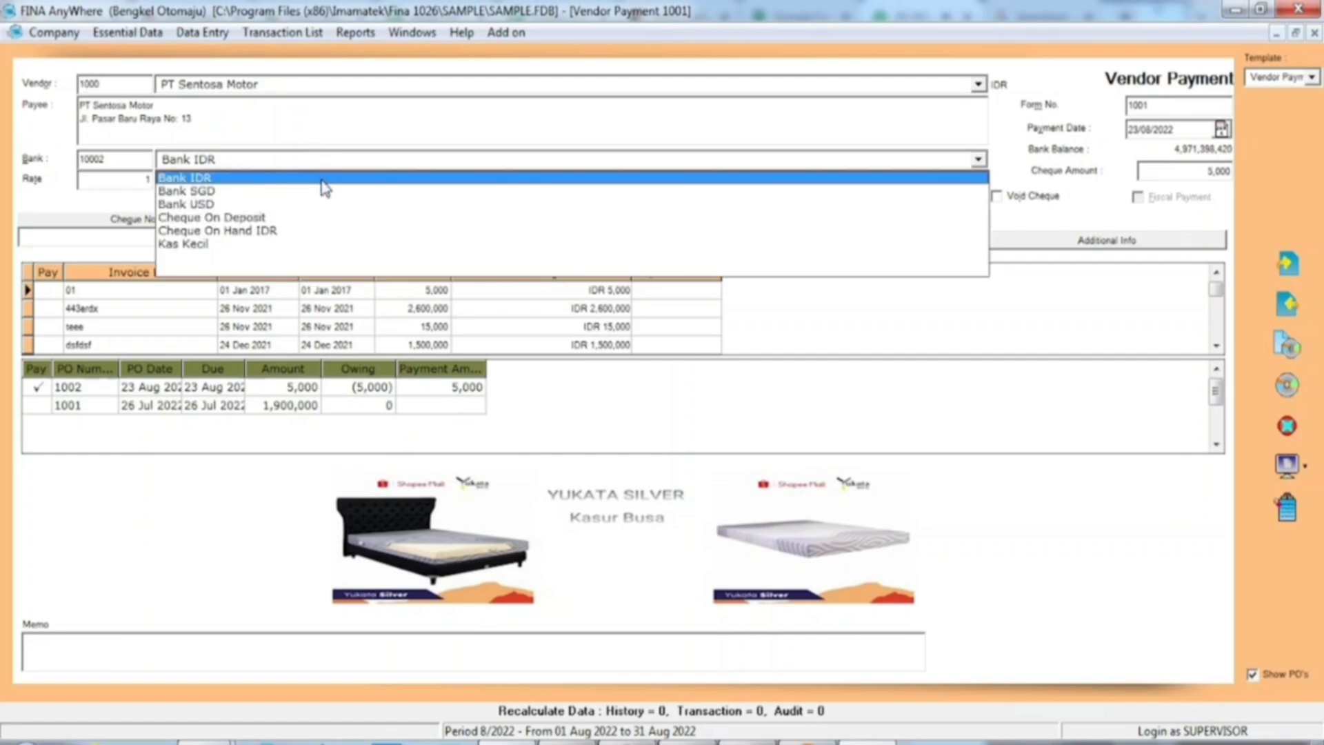
{"action": "left_click", "coordinate": [326, 178]}
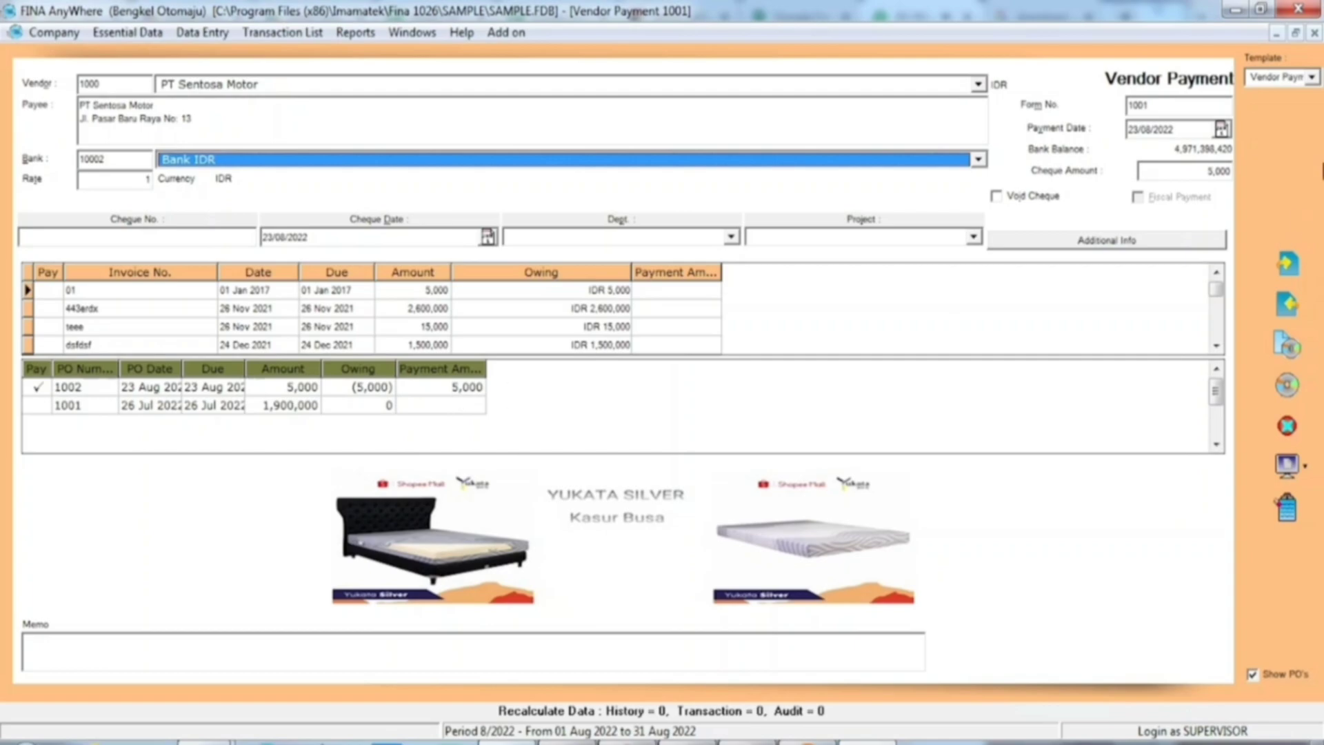
{"action": "left_click", "coordinate": [1226, 132]}
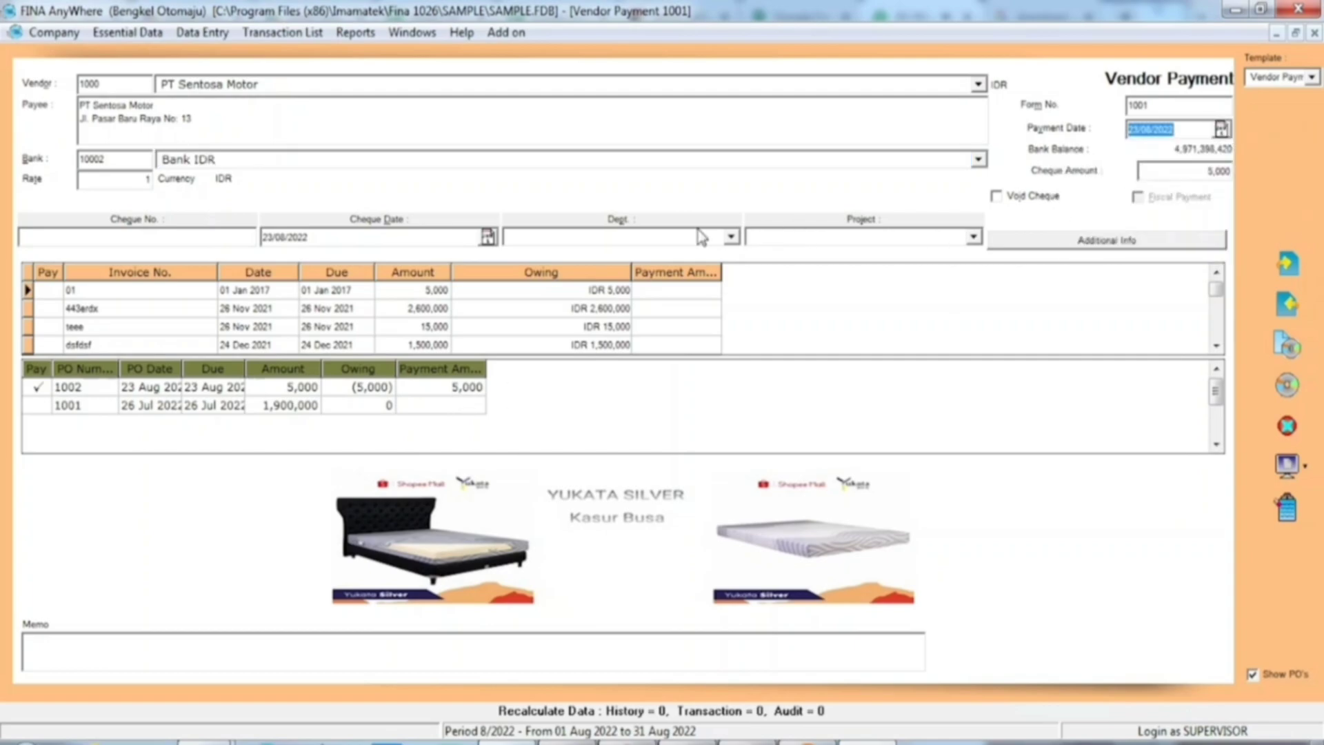
{"action": "left_click", "coordinate": [489, 237]}
{"action": "left_click", "coordinate": [489, 237]}
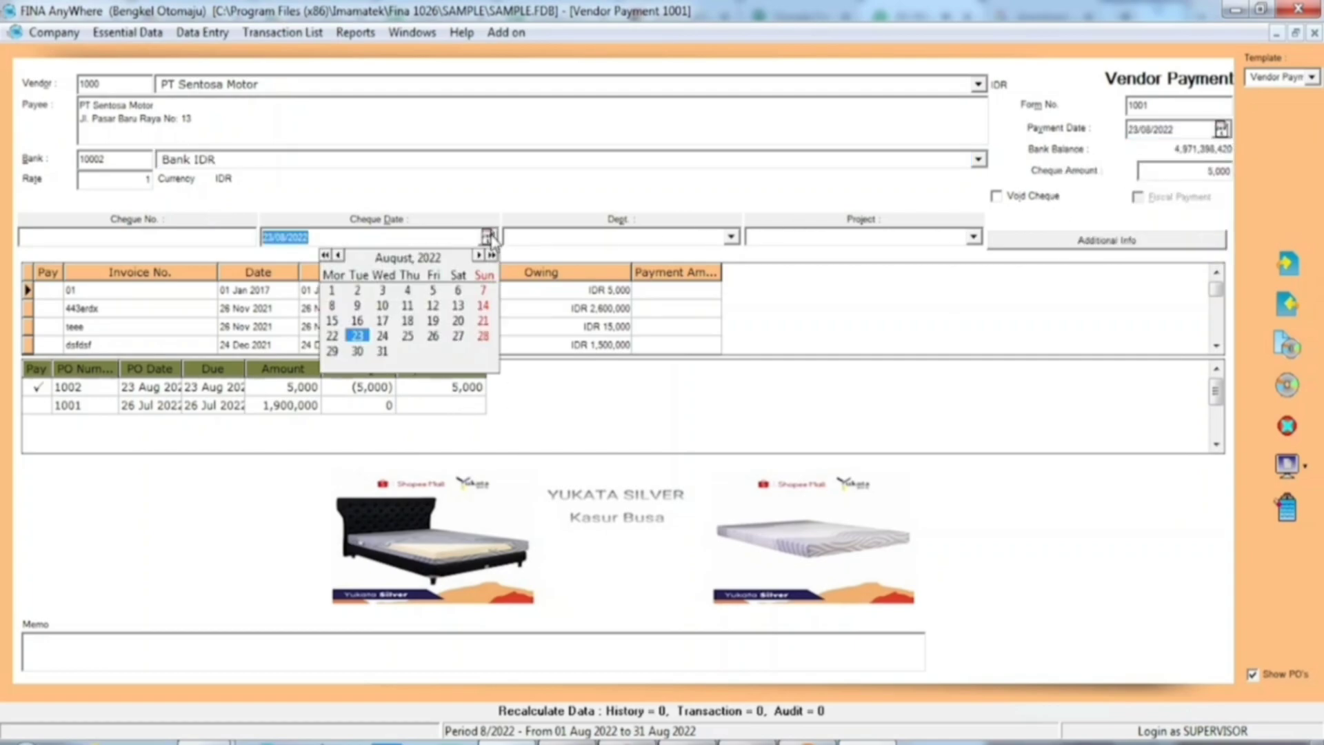
{"action": "left_click", "coordinate": [489, 237]}
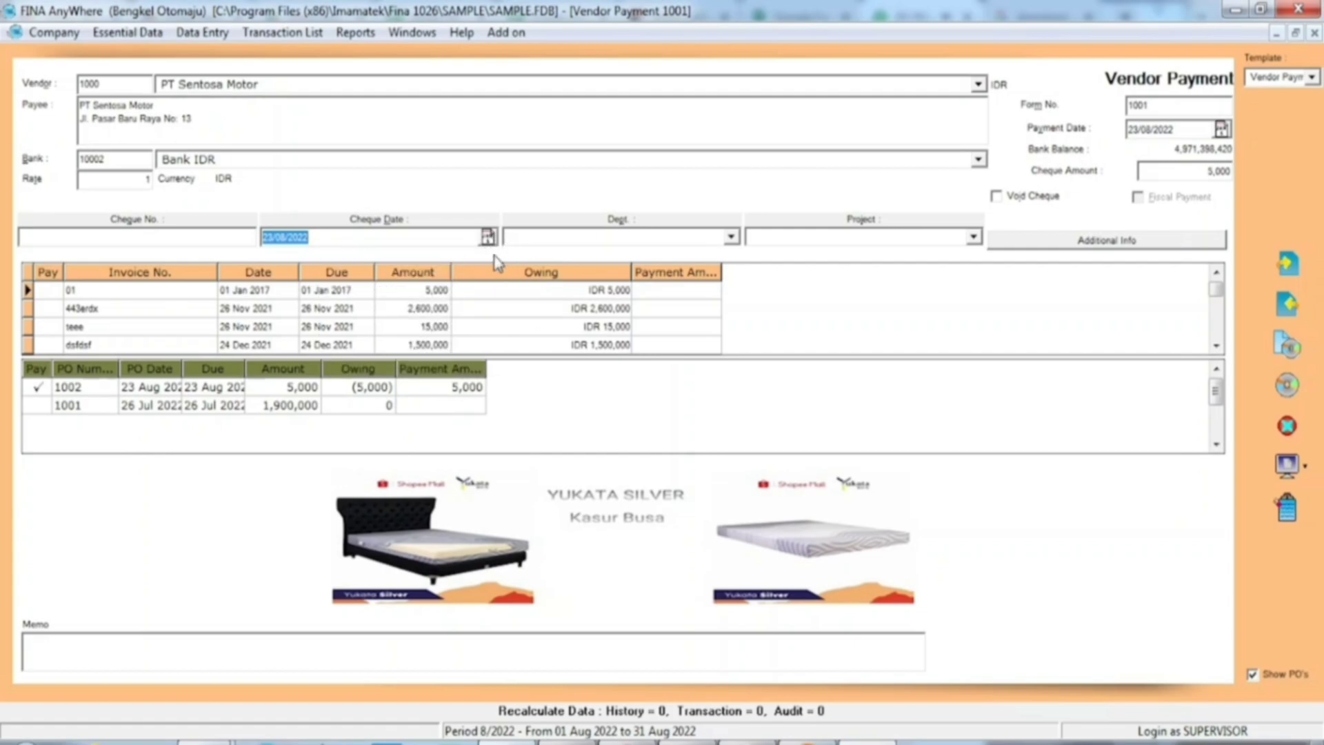
Step: Set the down payment on the new purchase order to 2,000, and save both the vendor payment and the purchase order
{"action": "left_click", "coordinate": [472, 392]}
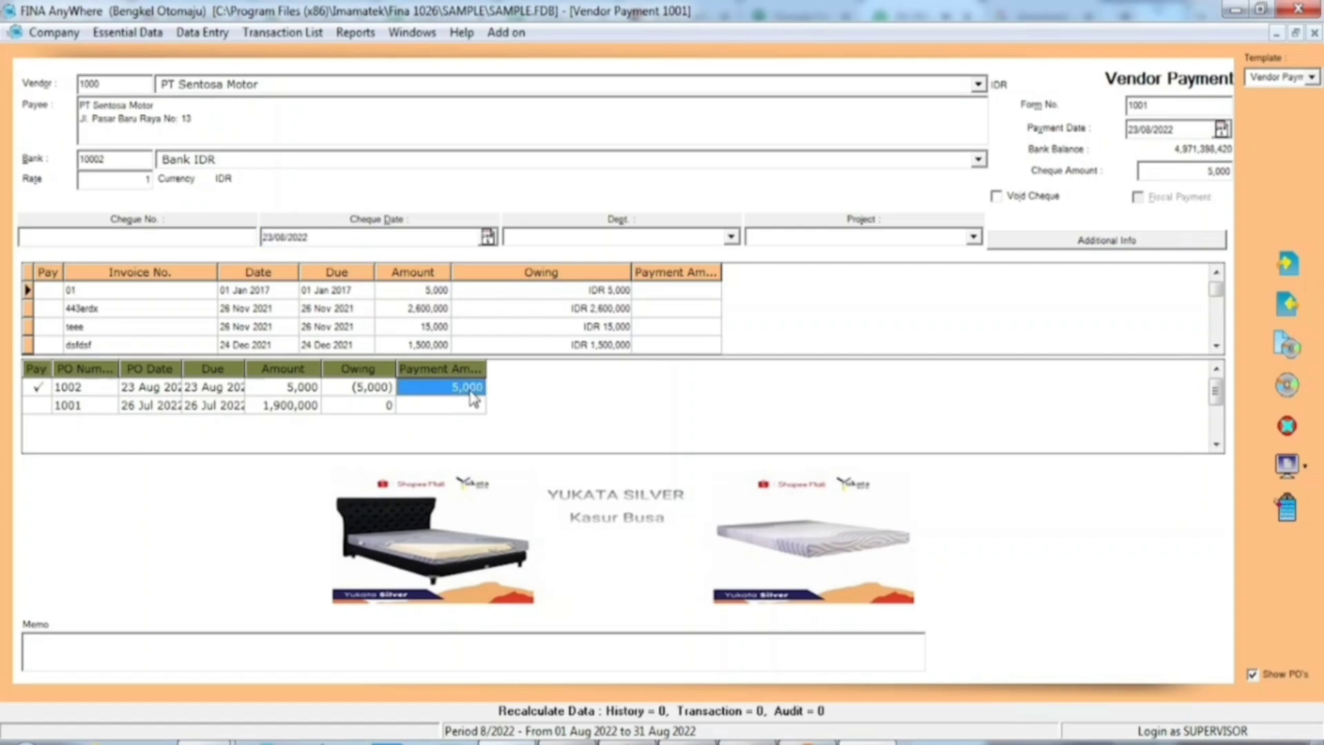
{"action": "type", "text": "2000"}
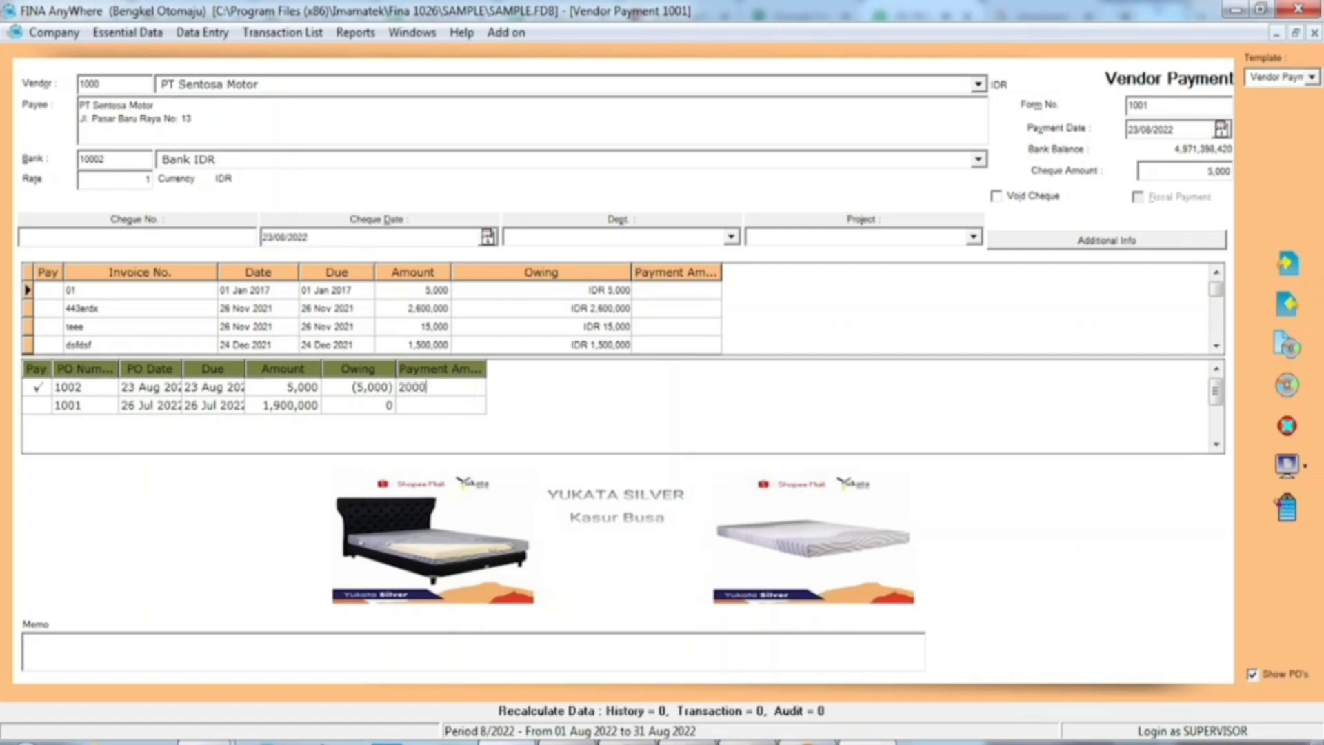
{"action": "key", "text": "Down"}
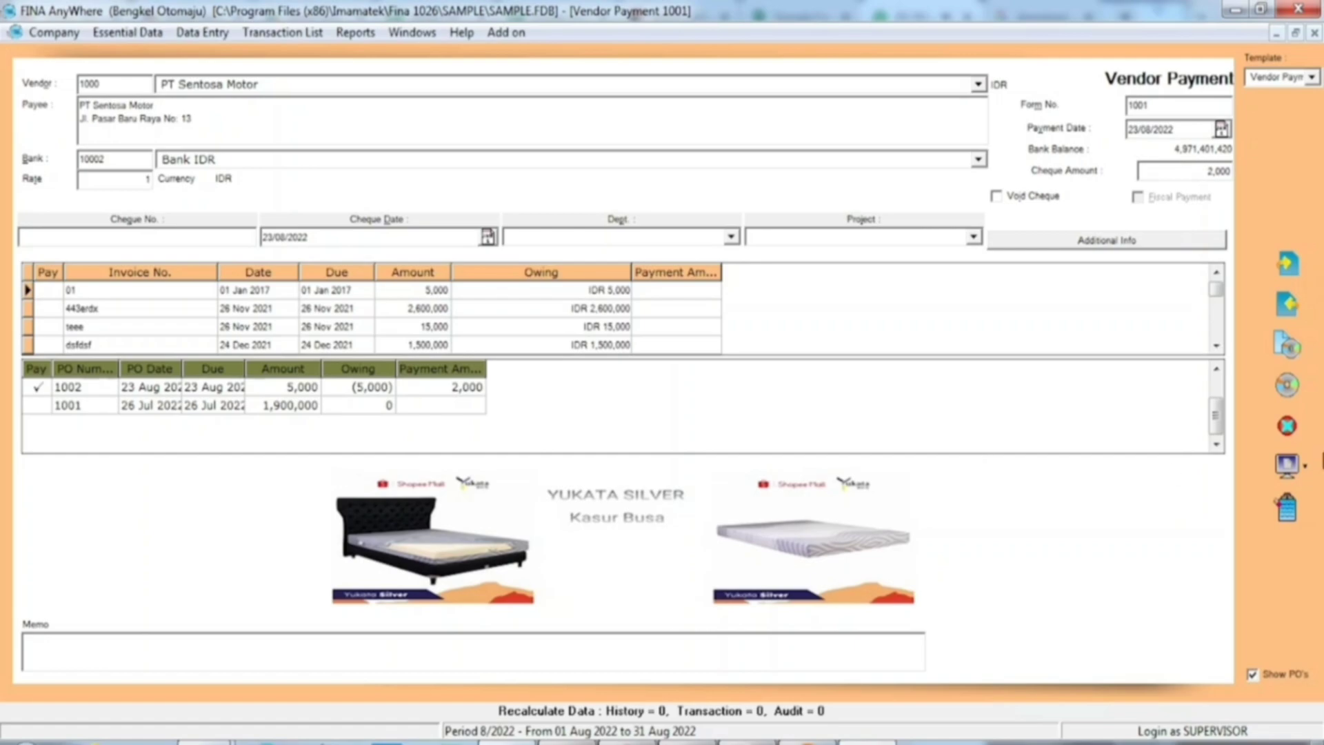
{"action": "left_click", "coordinate": [1292, 387]}
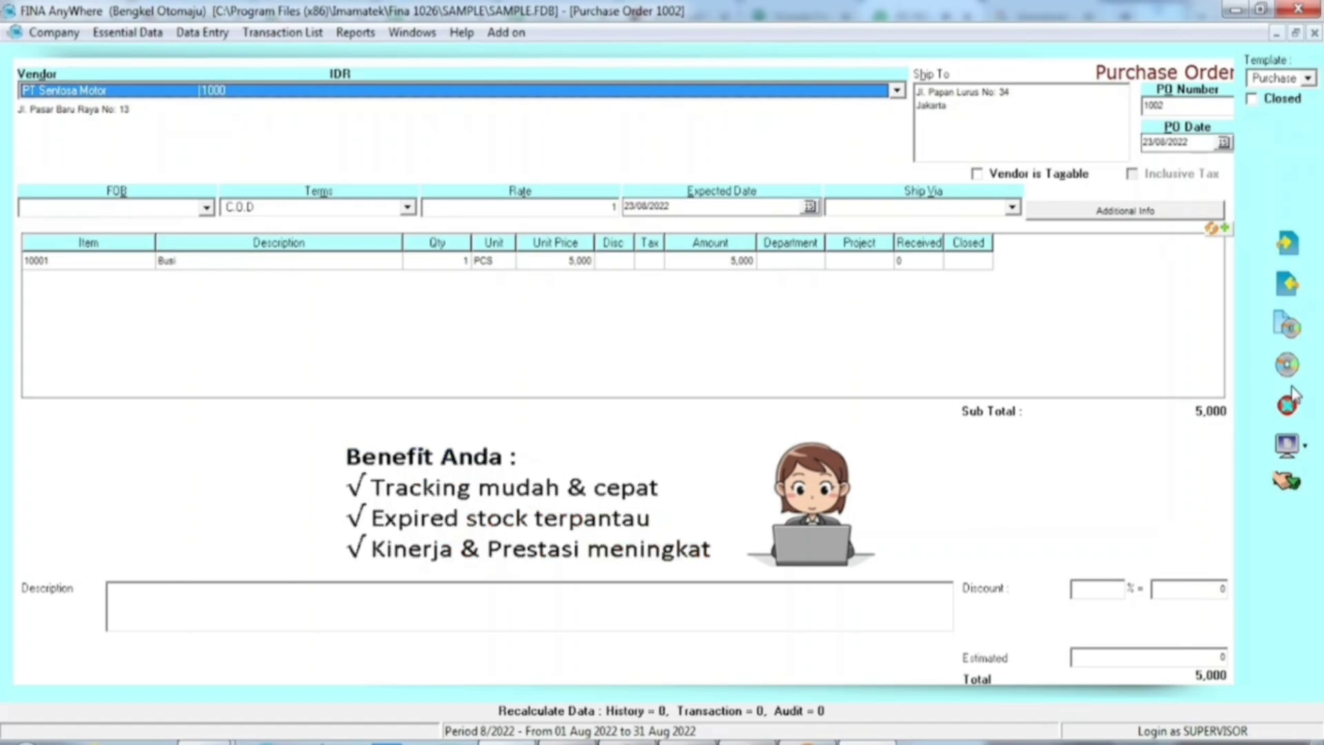
{"action": "left_click", "coordinate": [1292, 374]}
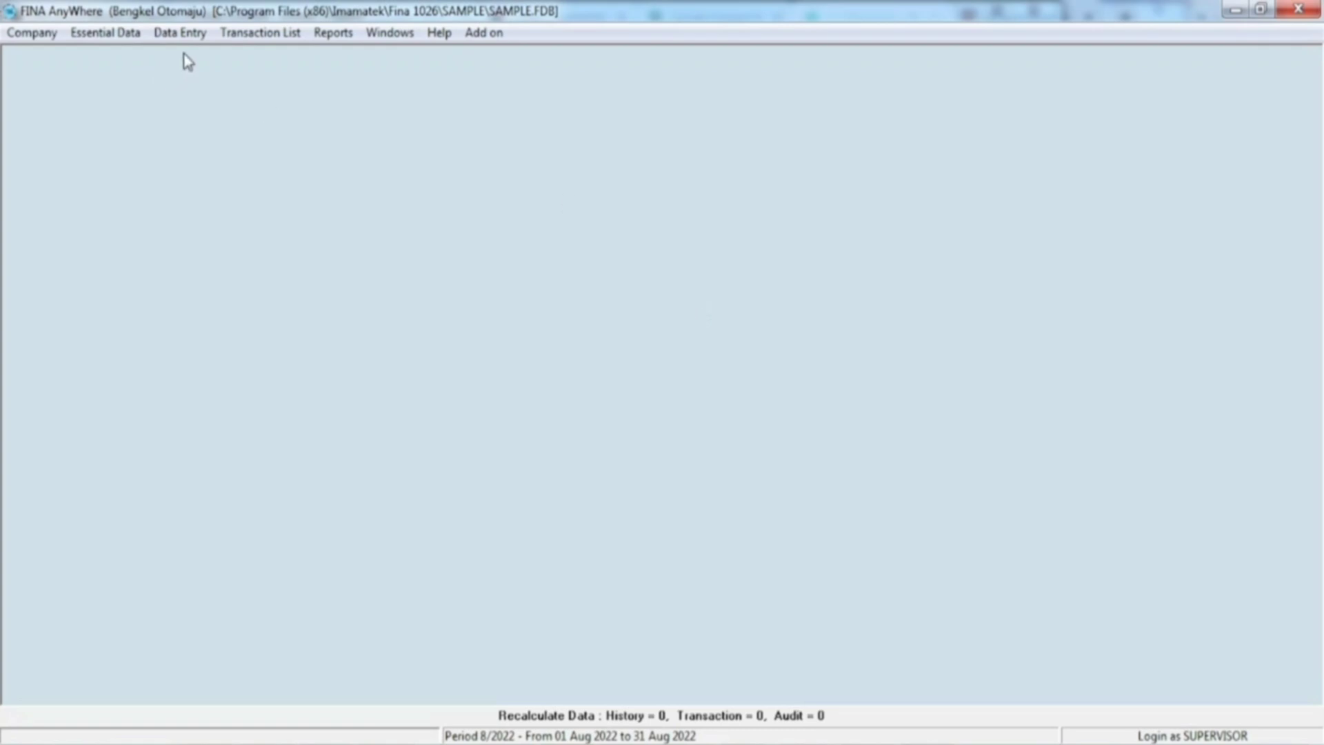
Step: Create a new purchase invoice for vendor PT Sentosa Motor with invoice number 123
{"action": "left_click", "coordinate": [186, 35]}
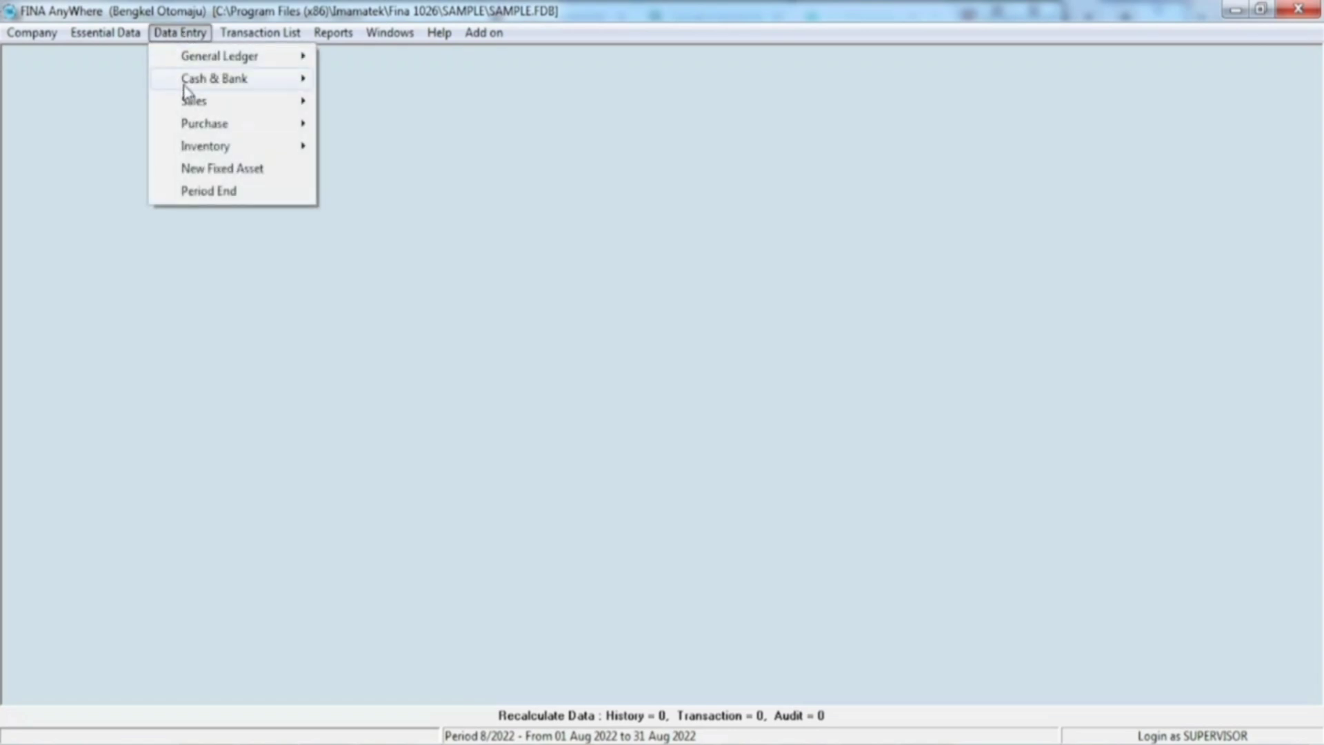
{"action": "mouse_move", "coordinate": [192, 131]}
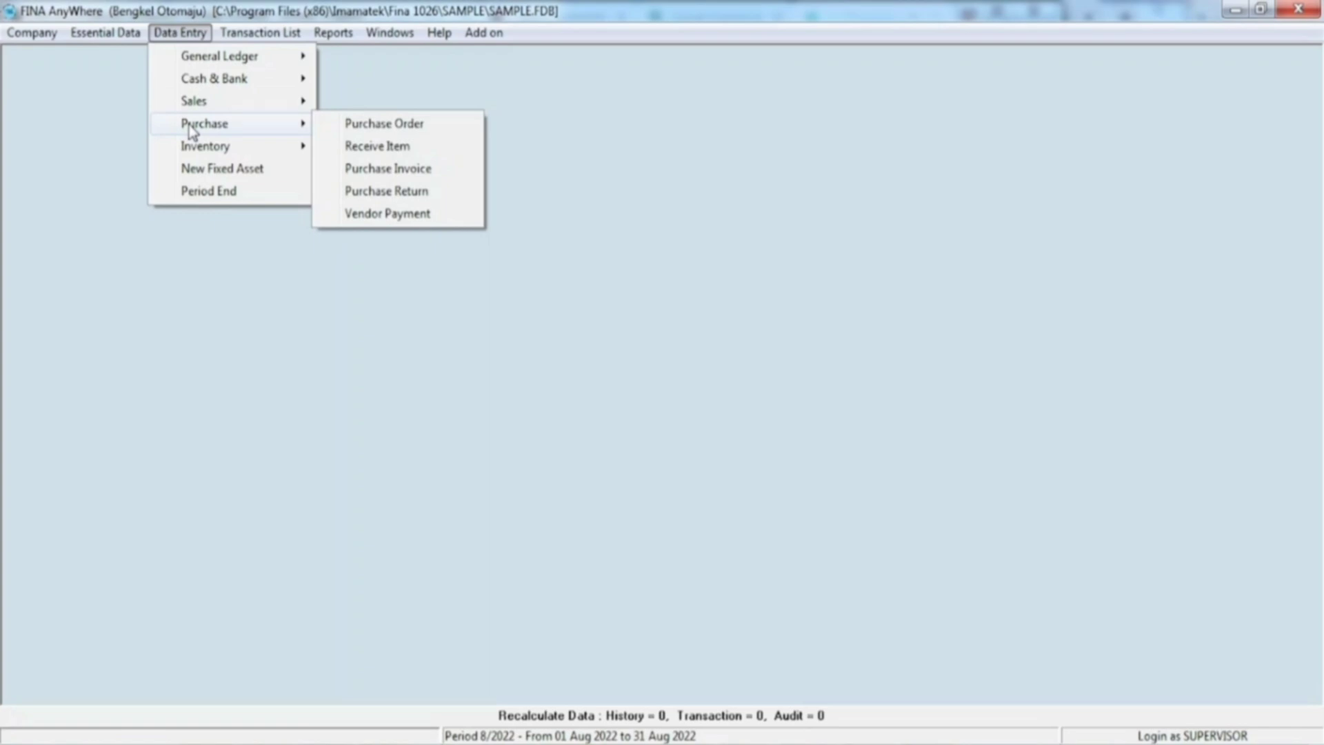
{"action": "left_click", "coordinate": [385, 170]}
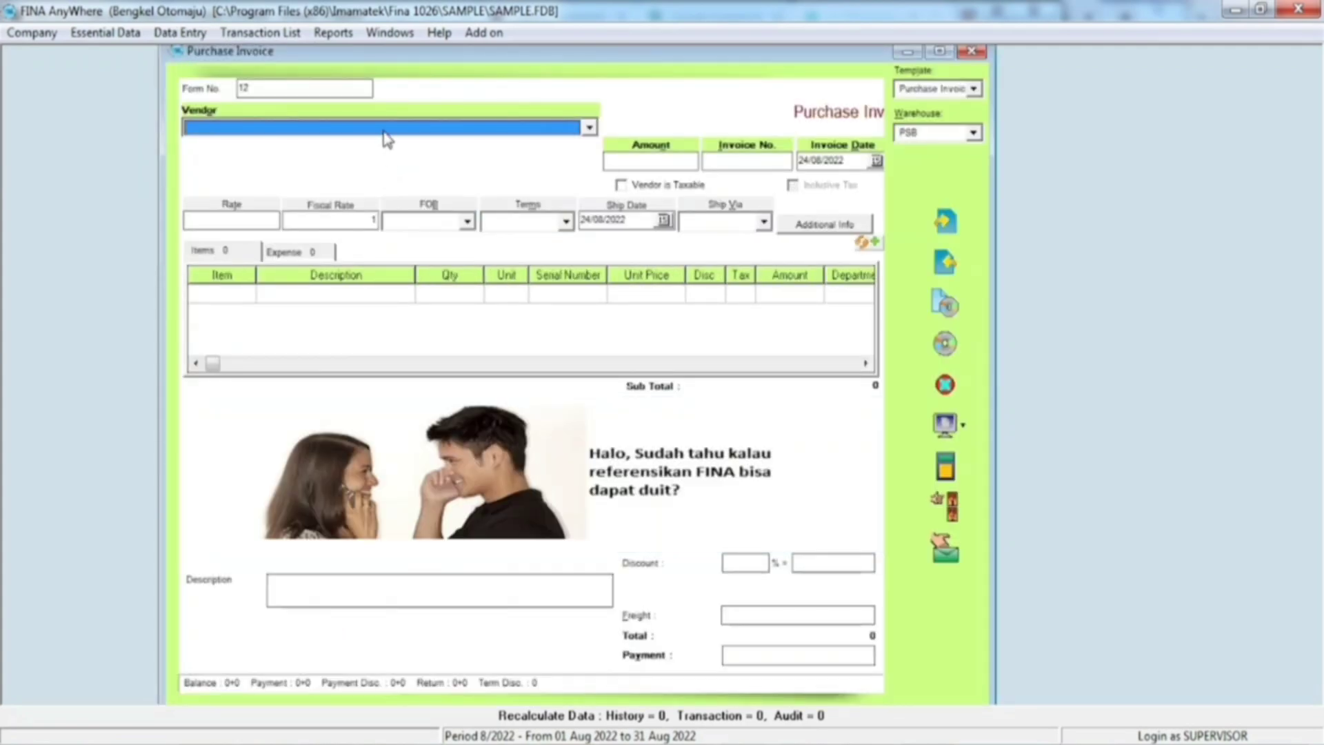
{"action": "left_click", "coordinate": [385, 133]}
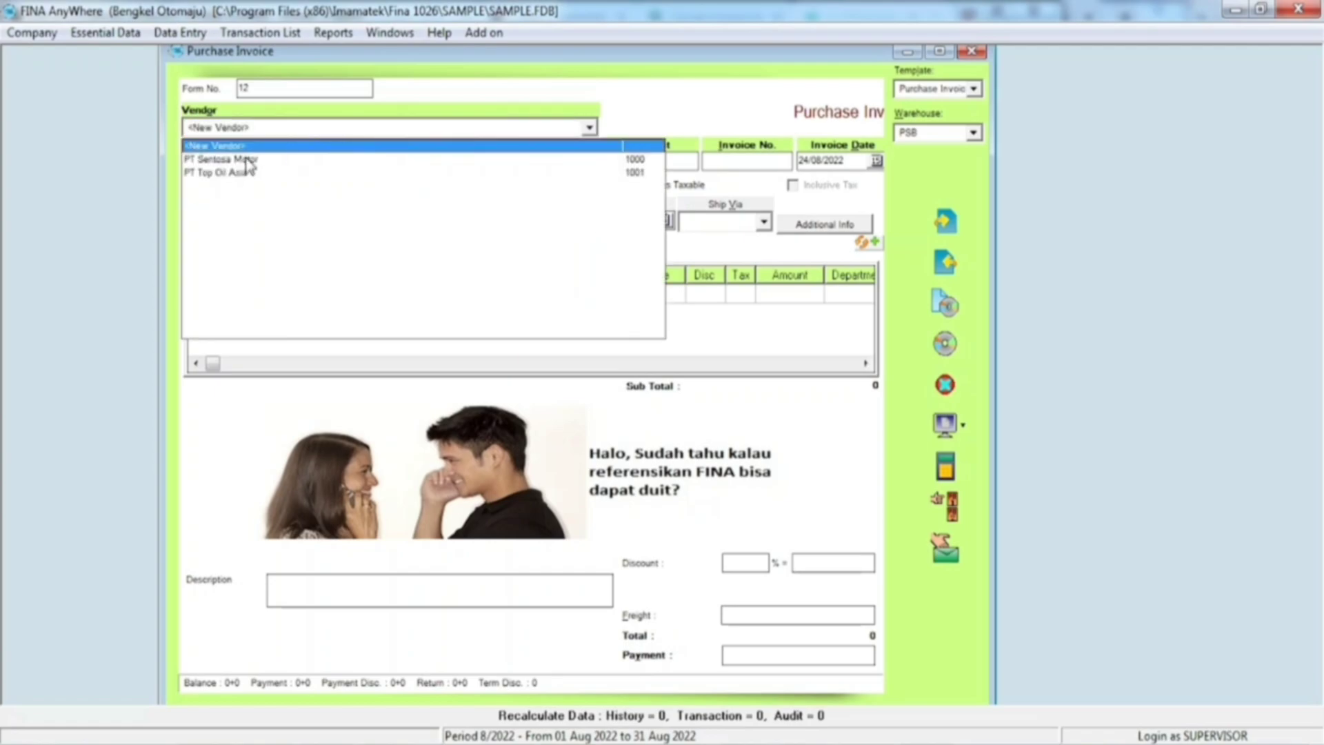
{"action": "left_click", "coordinate": [221, 159]}
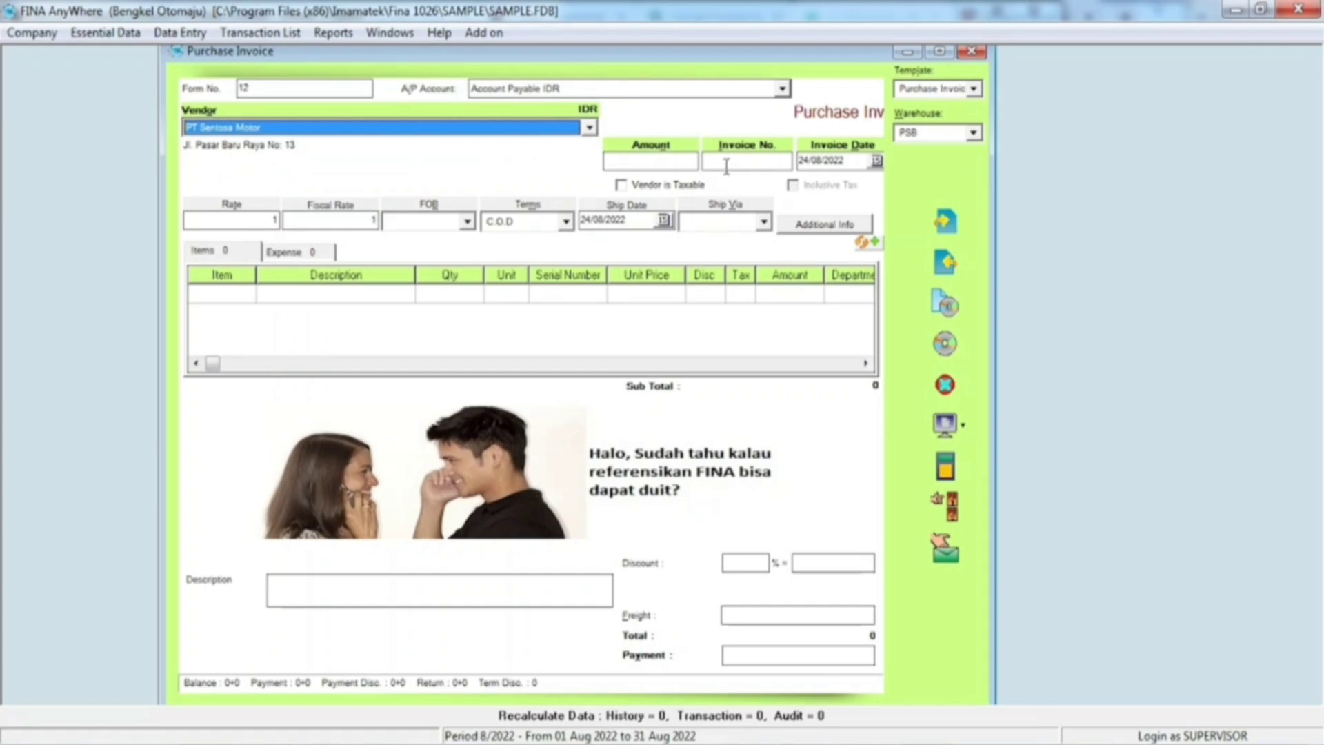
{"action": "left_click", "coordinate": [726, 164]}
{"action": "type", "text": "123"}
{"action": "key", "text": "Tab"}
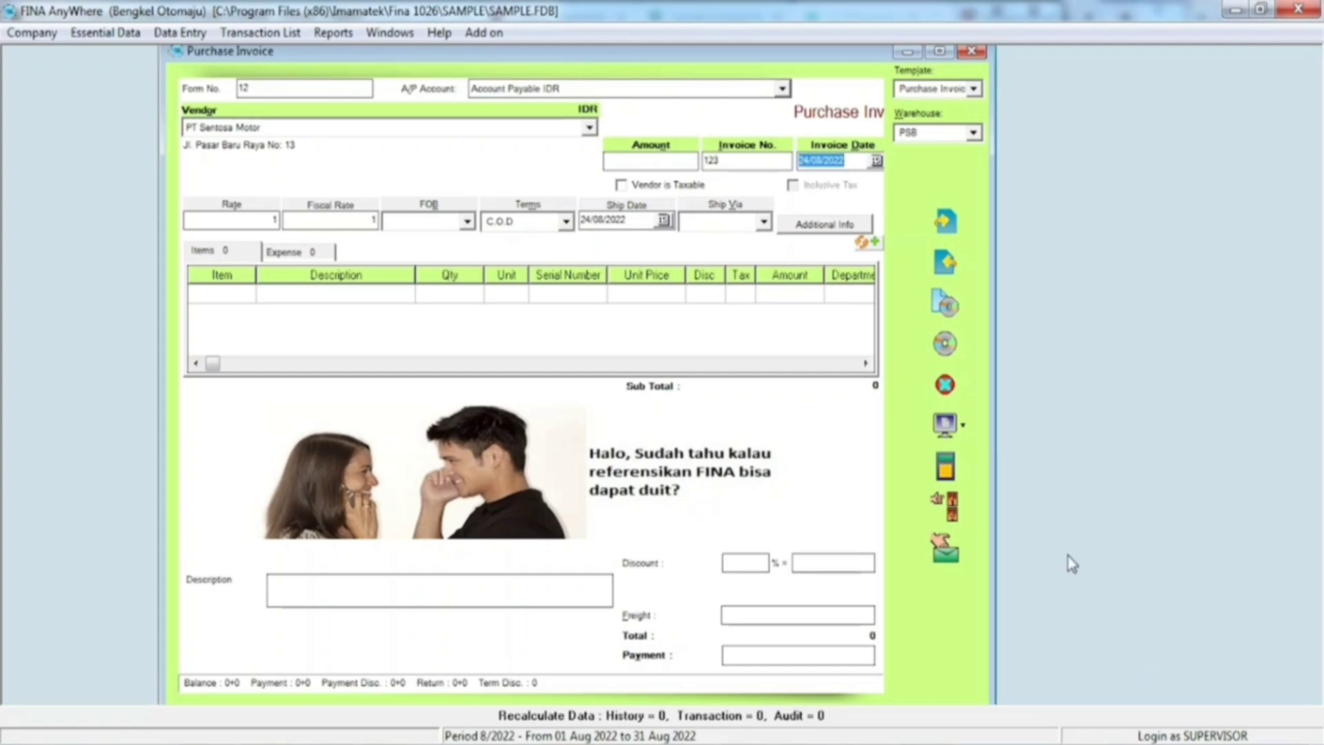
Step: Bring the items of the purchase order dated 24/08/2022 into the purchase invoice
{"action": "left_click", "coordinate": [953, 514]}
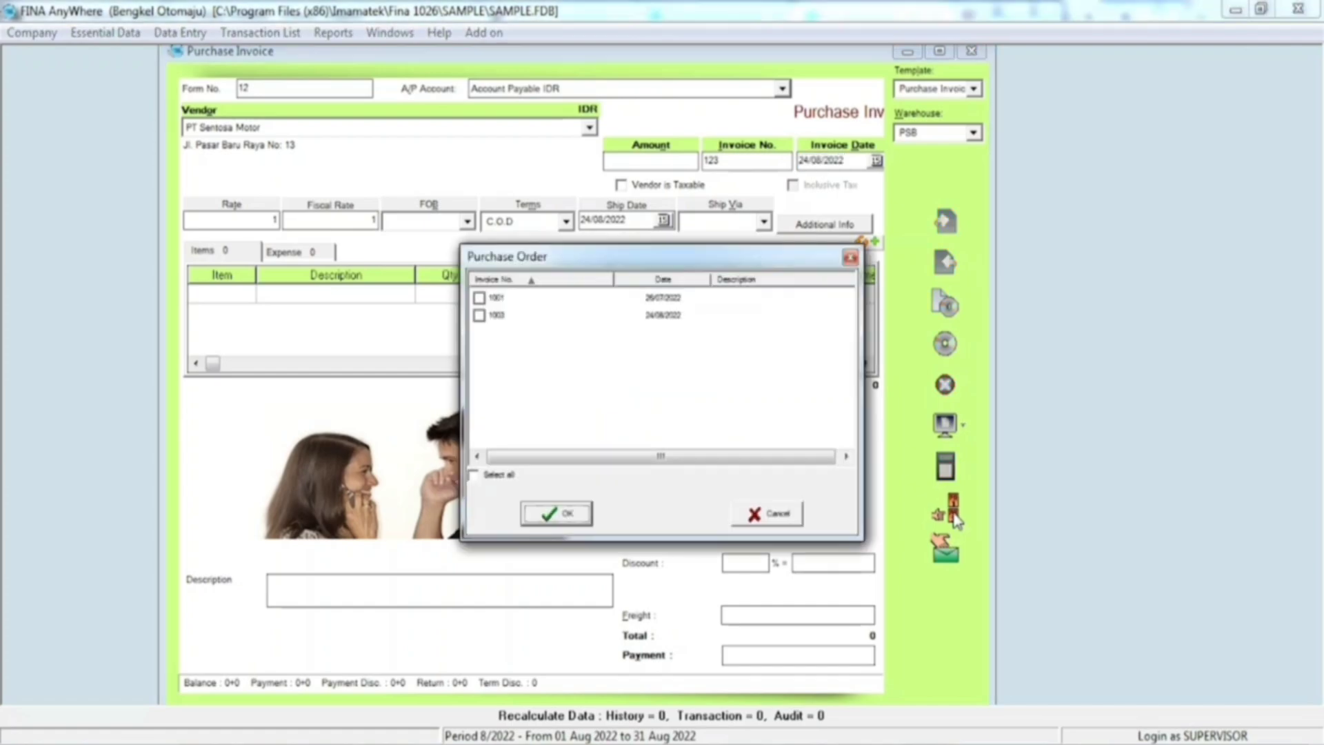
{"action": "left_click", "coordinate": [479, 315]}
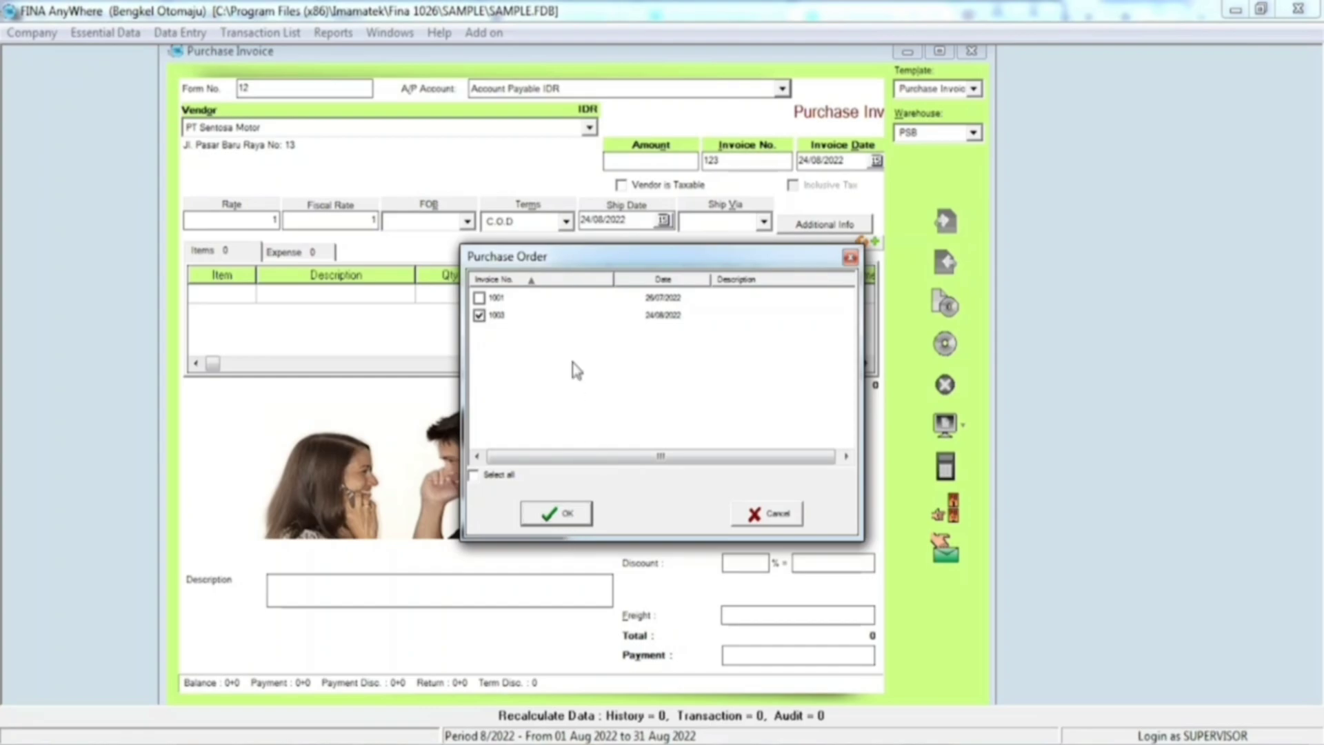
{"action": "left_click", "coordinate": [564, 514]}
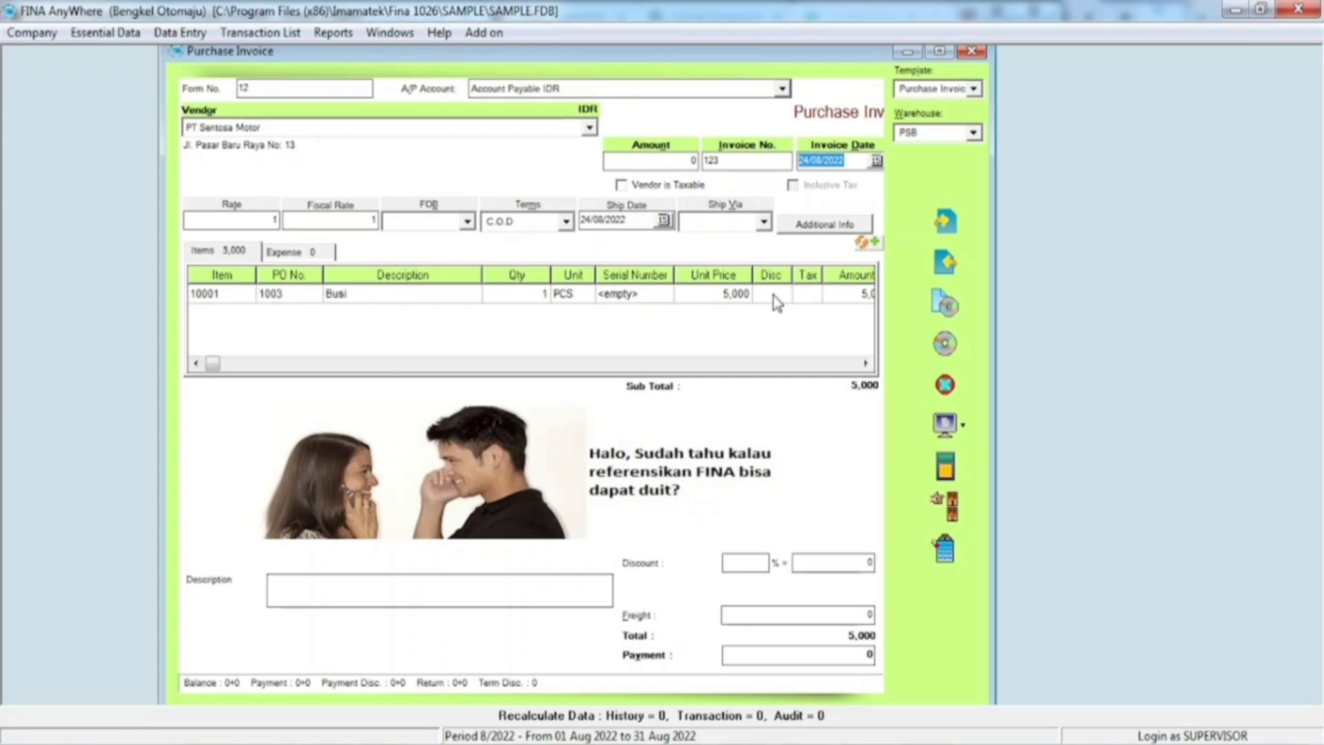
Step: Recalculate the invoice amount, enter it as 5,000 and save the purchase invoice
{"action": "left_click", "coordinate": [946, 472]}
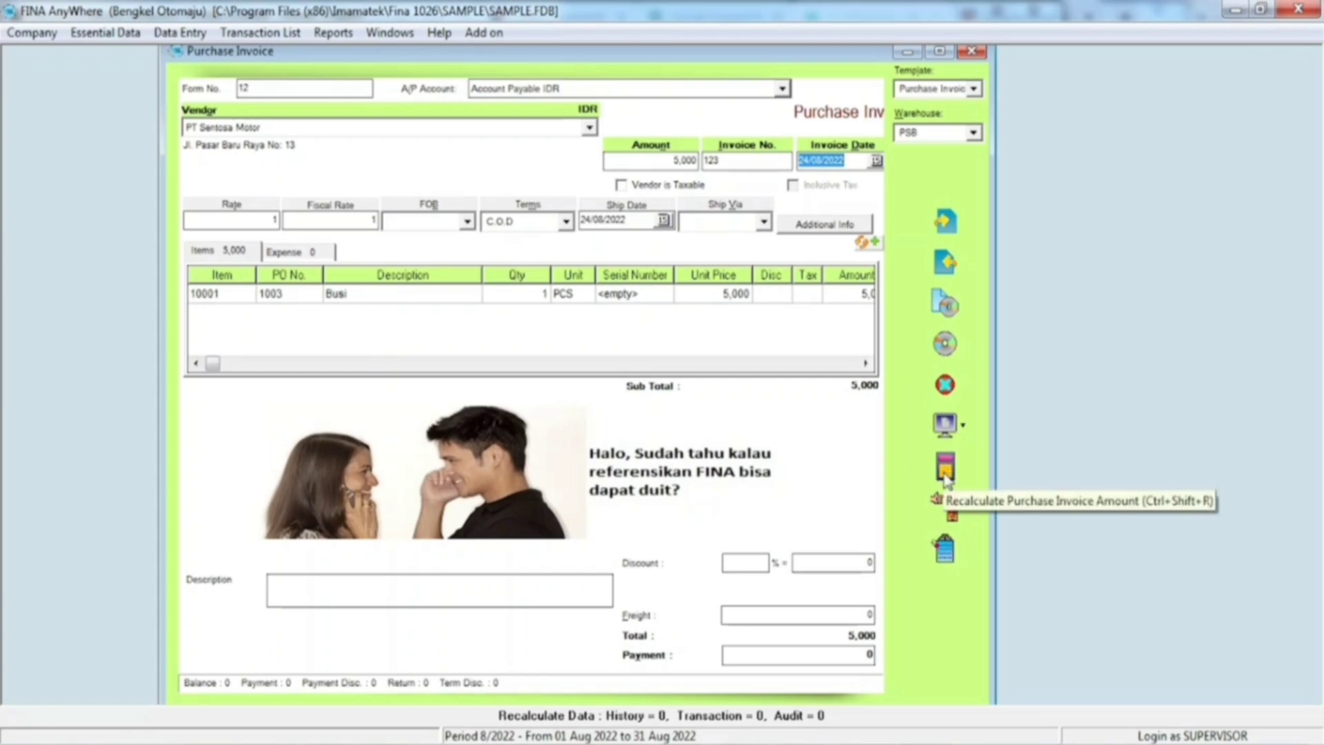
{"action": "left_click", "coordinate": [673, 161]}
{"action": "key", "text": "BackSpace"}
{"action": "key", "text": "BackSpace"}
{"action": "key", "text": "BackSpace"}
{"action": "key", "text": "BackSpace"}
{"action": "type", "text": "5000"}
{"action": "key", "text": "Tab"}
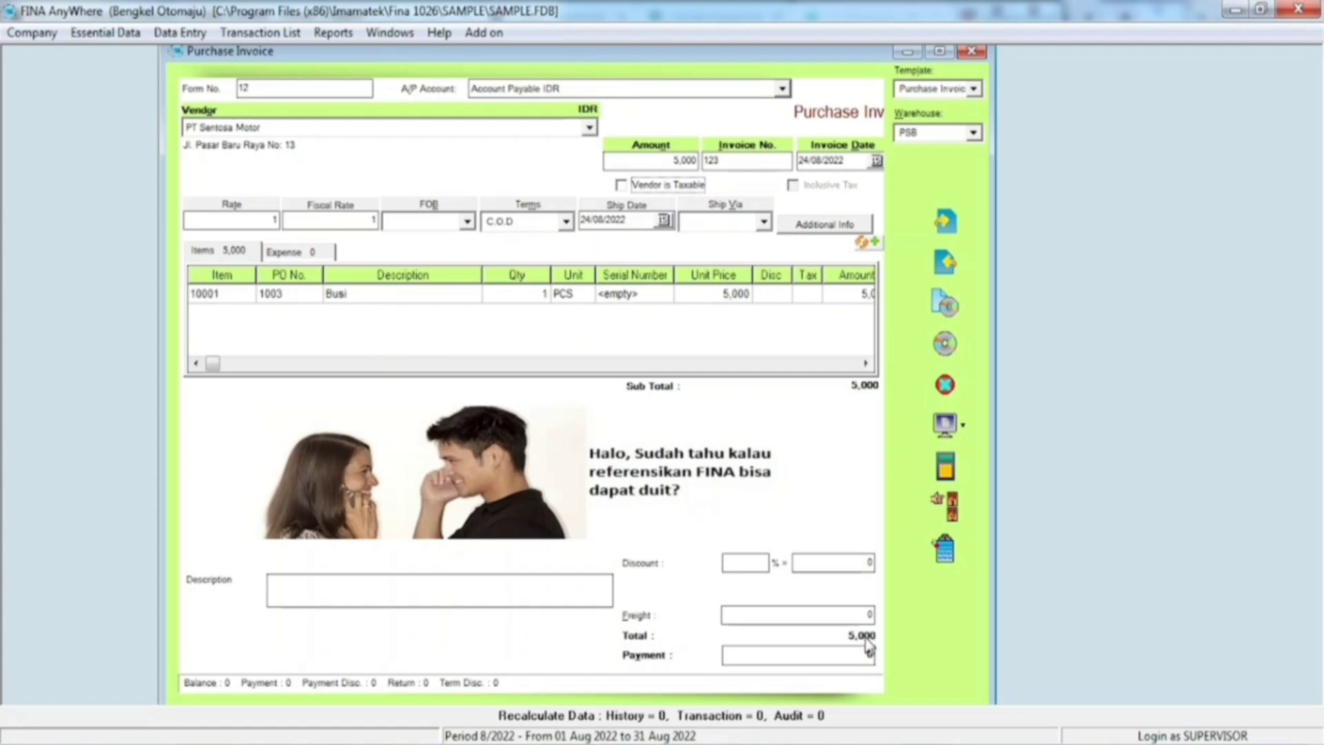
{"action": "left_click", "coordinate": [944, 346]}
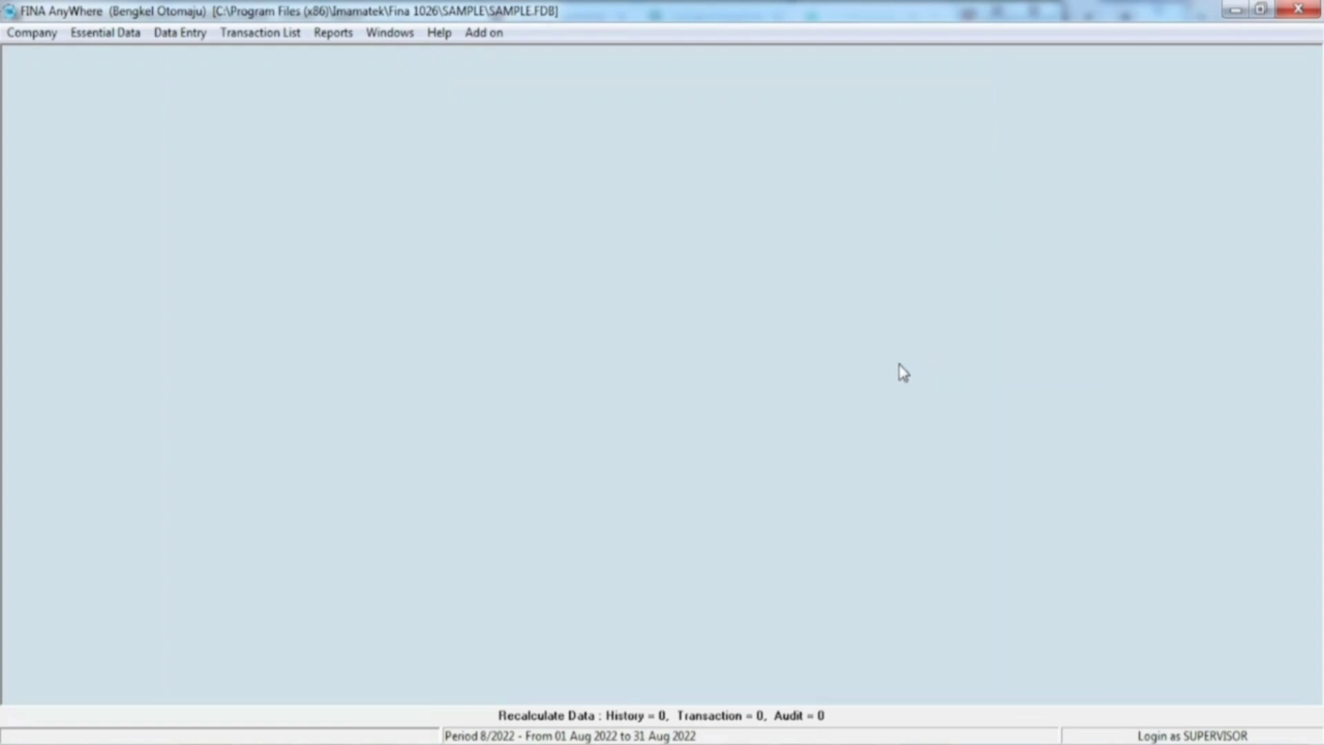
Step: Create a new vendor payment for PT Sentosa Motor
{"action": "left_click", "coordinate": [181, 33]}
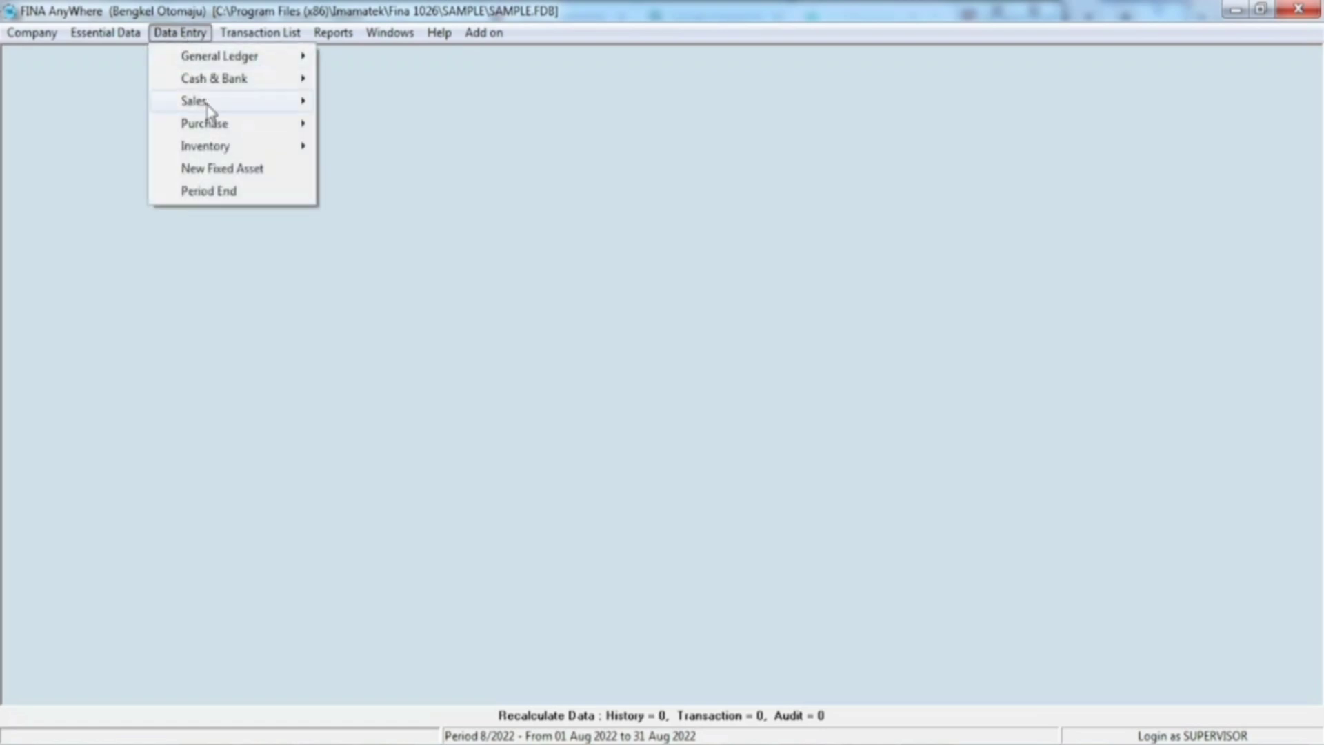
{"action": "mouse_move", "coordinate": [212, 131]}
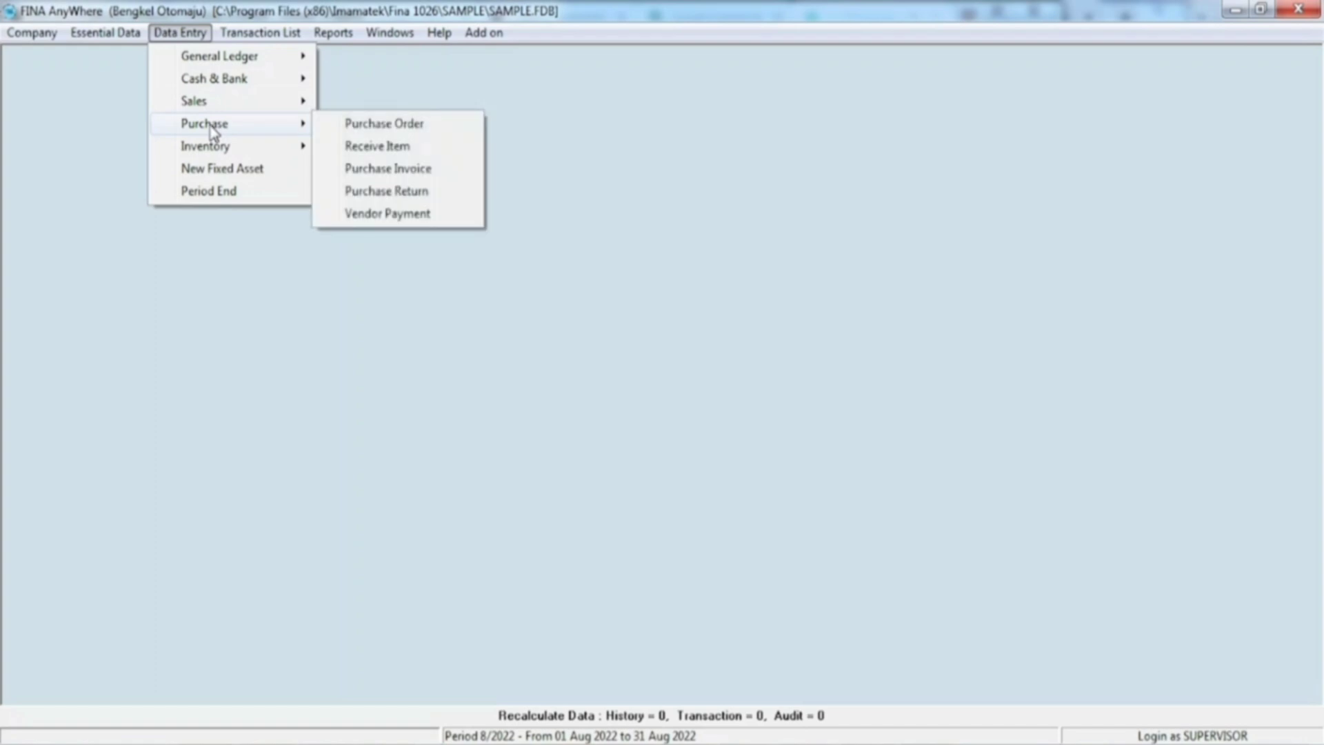
{"action": "left_click", "coordinate": [388, 215]}
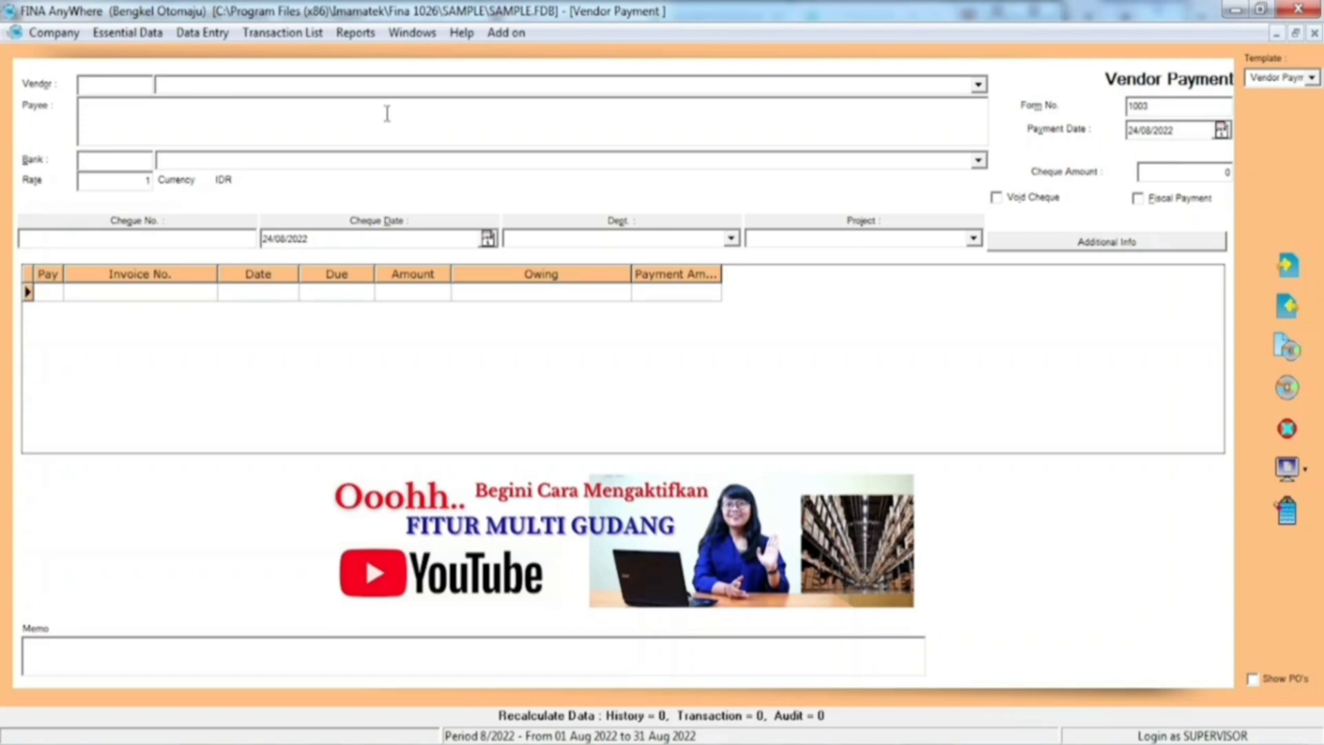
{"action": "left_click", "coordinate": [385, 87]}
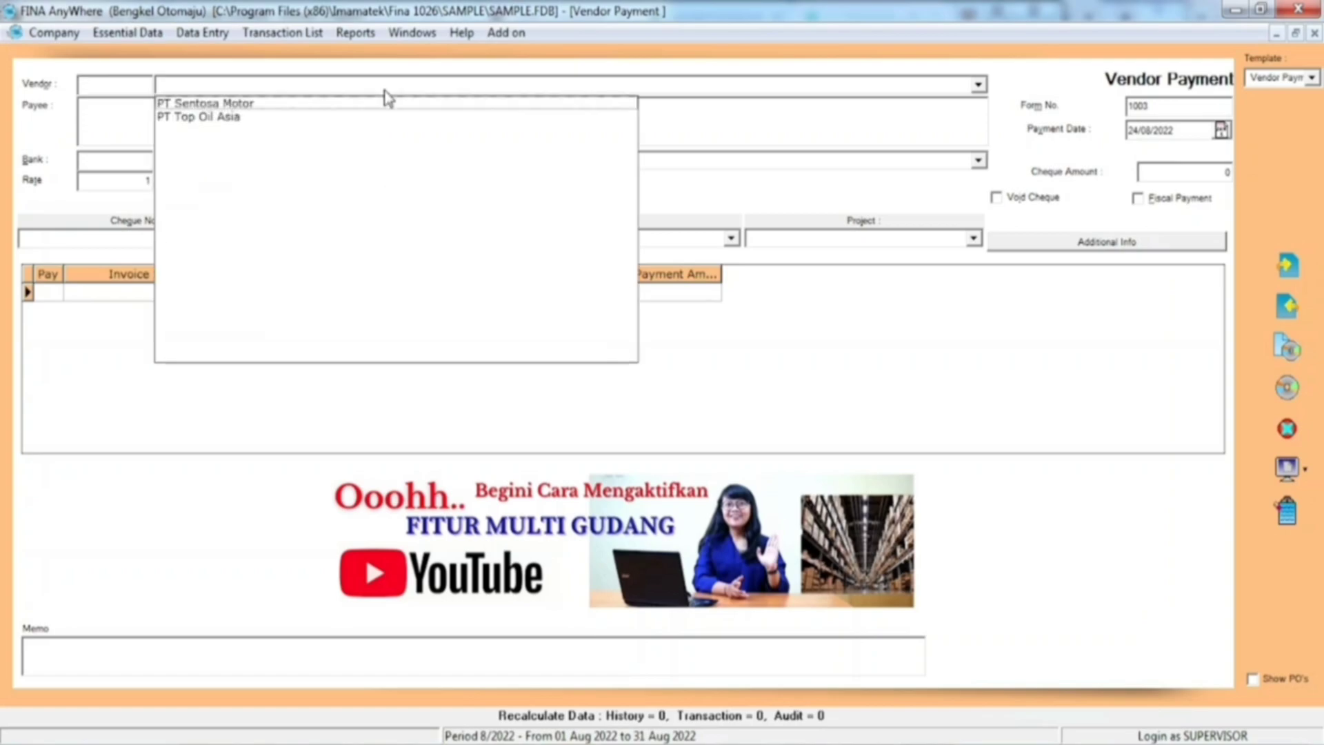
{"action": "left_click", "coordinate": [338, 105]}
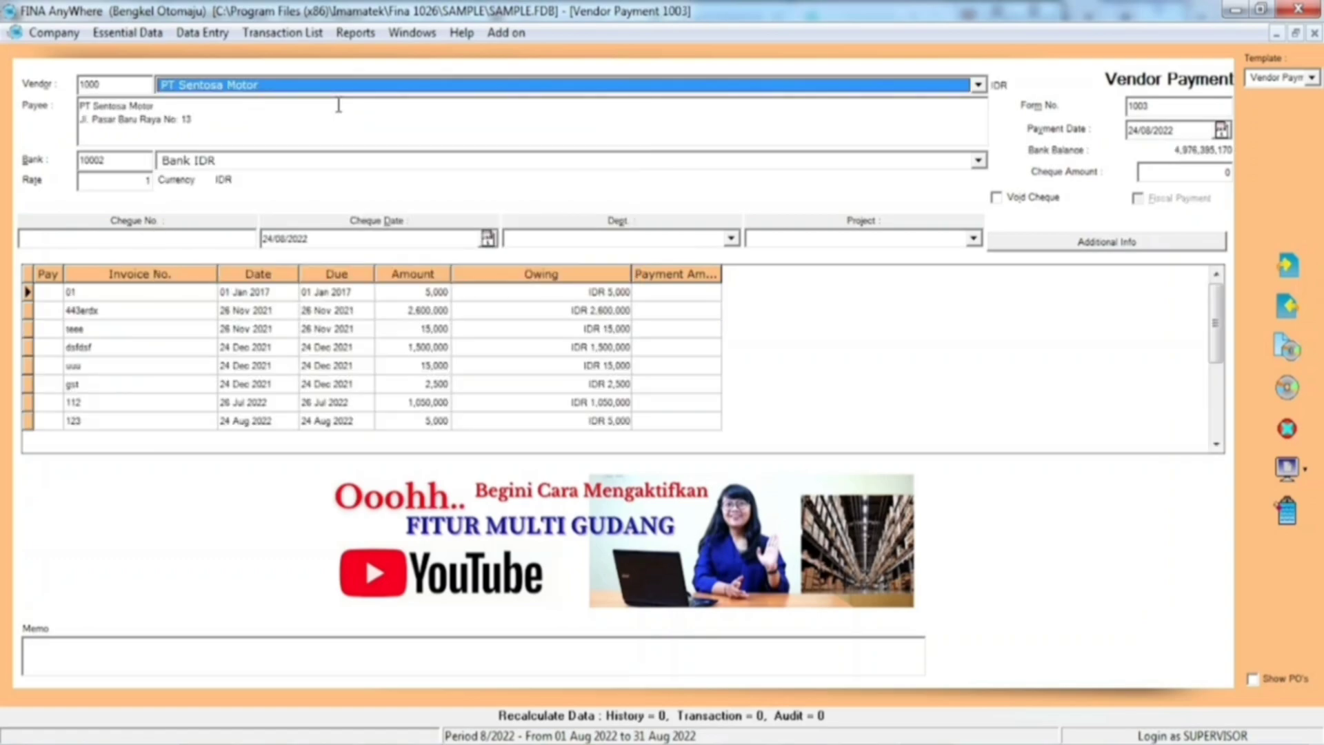
Step: Pay from Bank IDR and keep the payment and cheque dates at 24/08/2022
{"action": "left_click", "coordinate": [309, 166]}
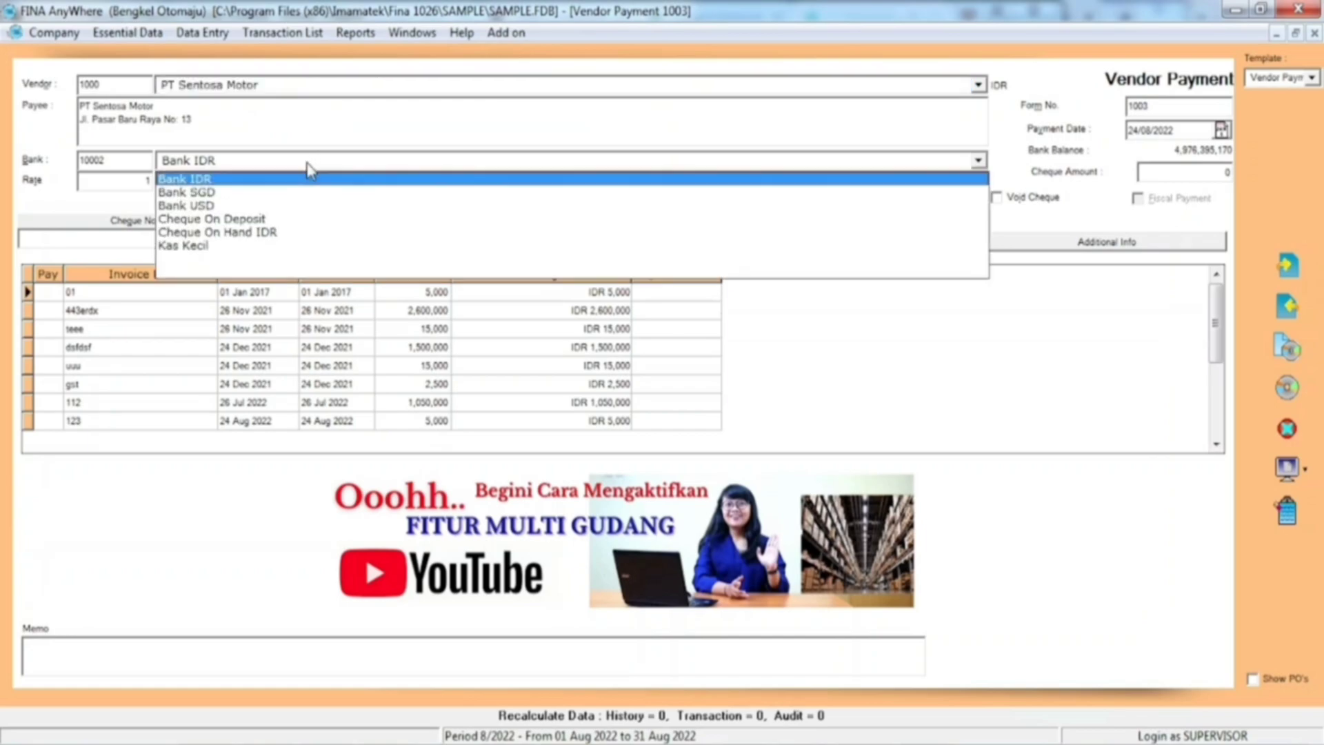
{"action": "left_click", "coordinate": [297, 180]}
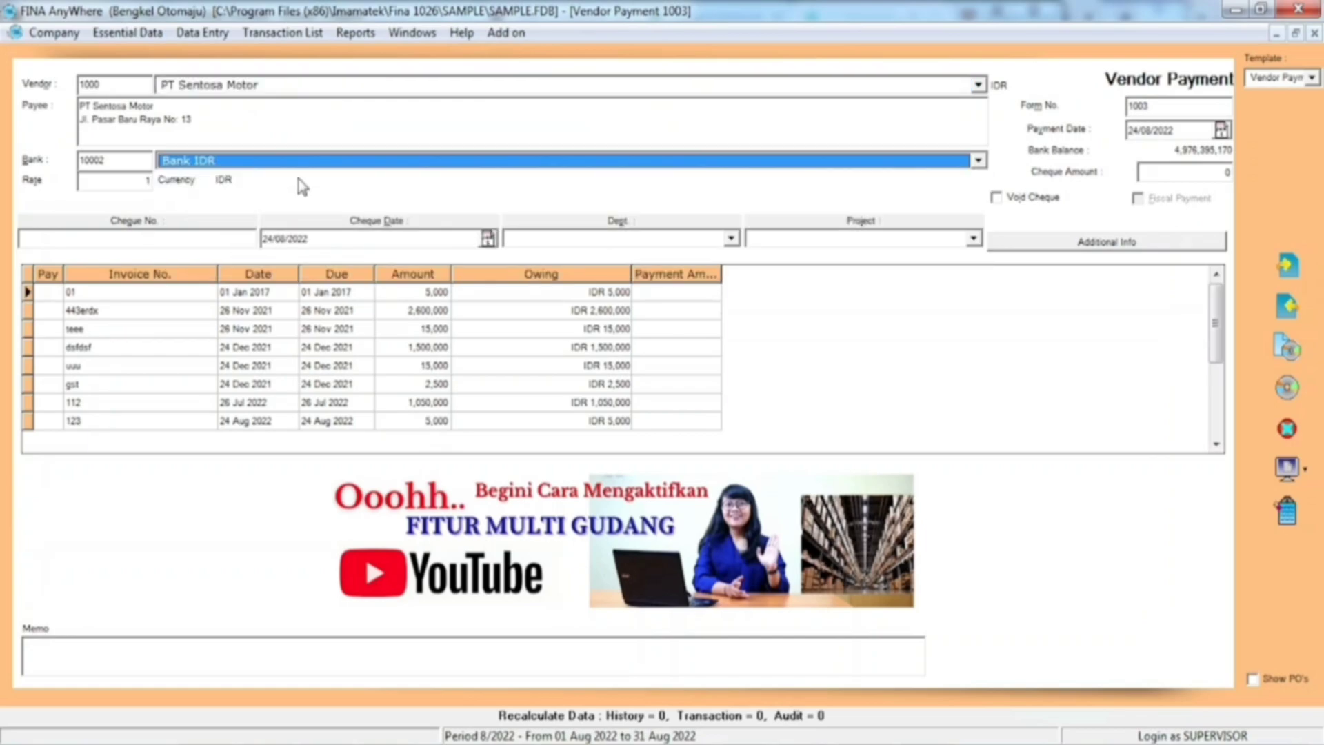
{"action": "left_click", "coordinate": [1222, 130]}
{"action": "left_click", "coordinate": [1114, 231]}
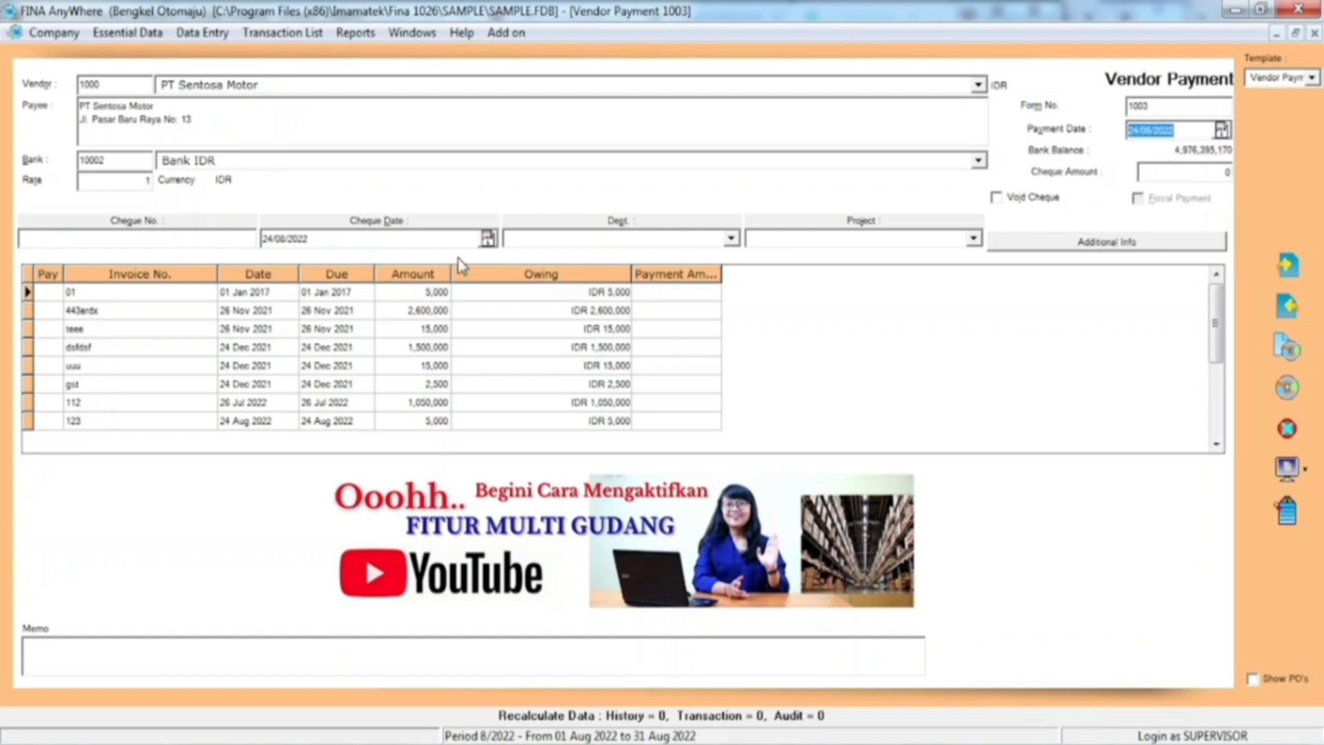
{"action": "left_click", "coordinate": [487, 239]}
{"action": "left_click", "coordinate": [386, 344]}
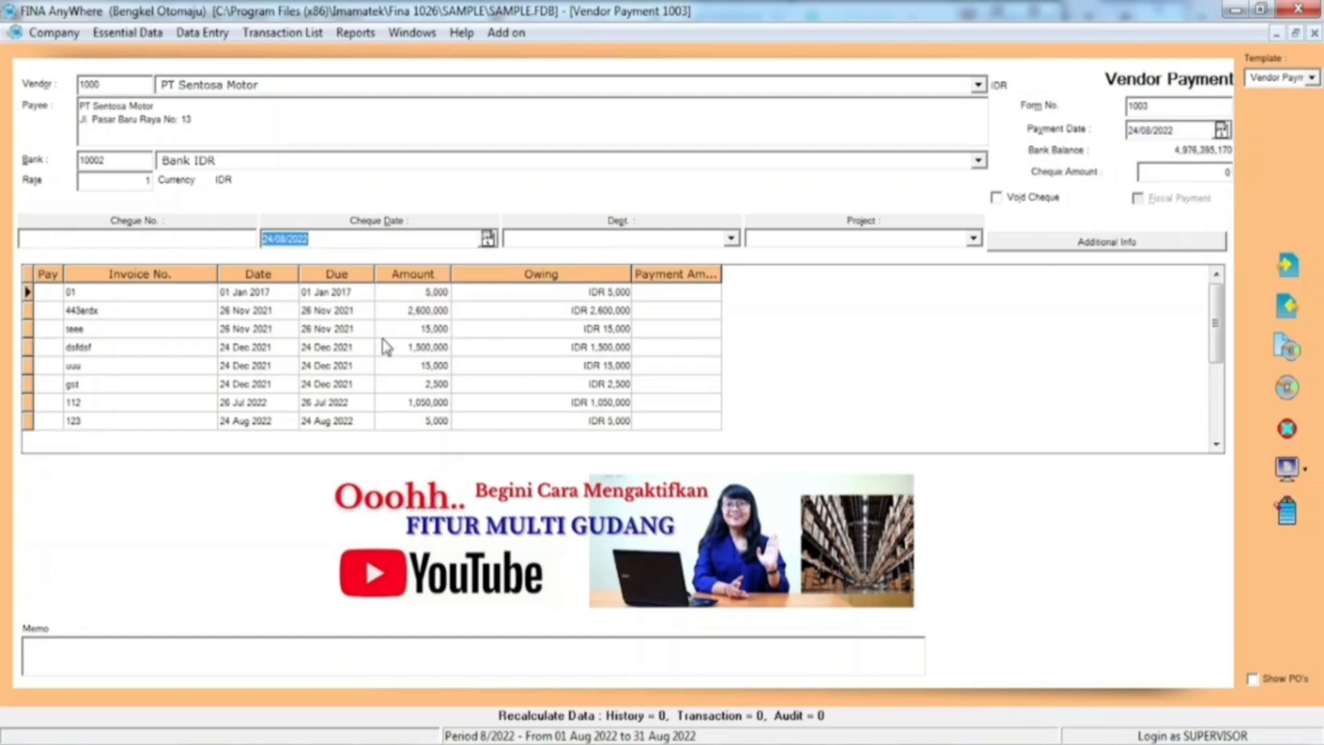
Step: Mark invoice 123 for payment and display the vendor's purchase orders in the payment form
{"action": "left_click", "coordinate": [46, 422]}
{"action": "left_click", "coordinate": [45, 422]}
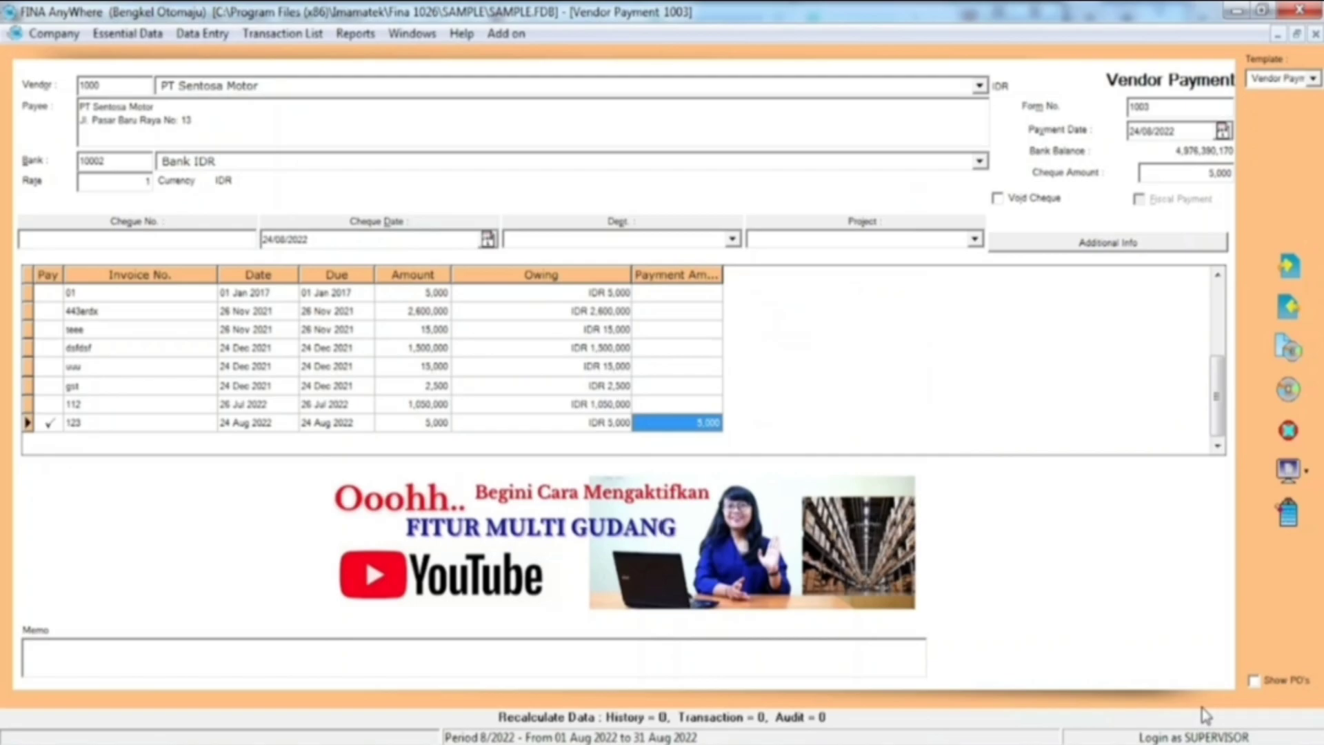
{"action": "left_click", "coordinate": [1254, 680]}
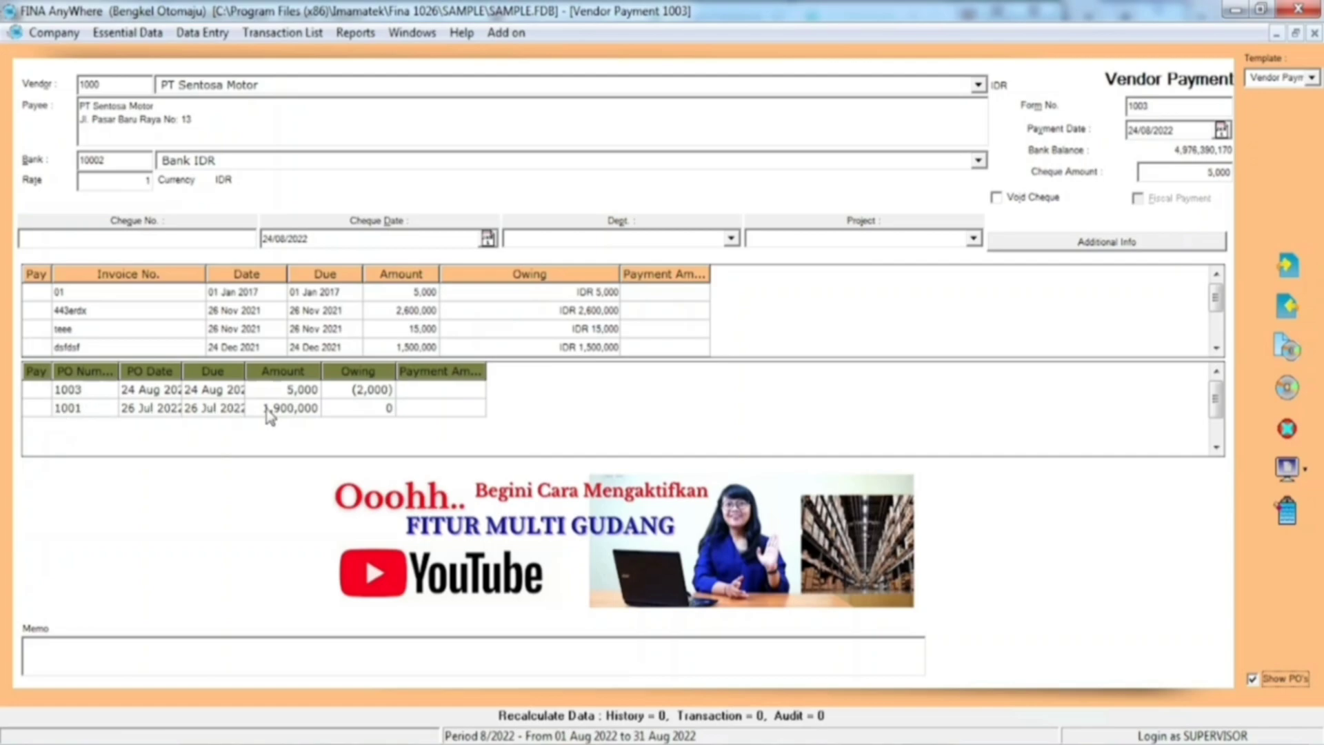
Step: Settle 1,000 of the down payment on the purchase order dated 24 Aug 2022, and save the vendor payment
{"action": "right_click", "coordinate": [354, 397]}
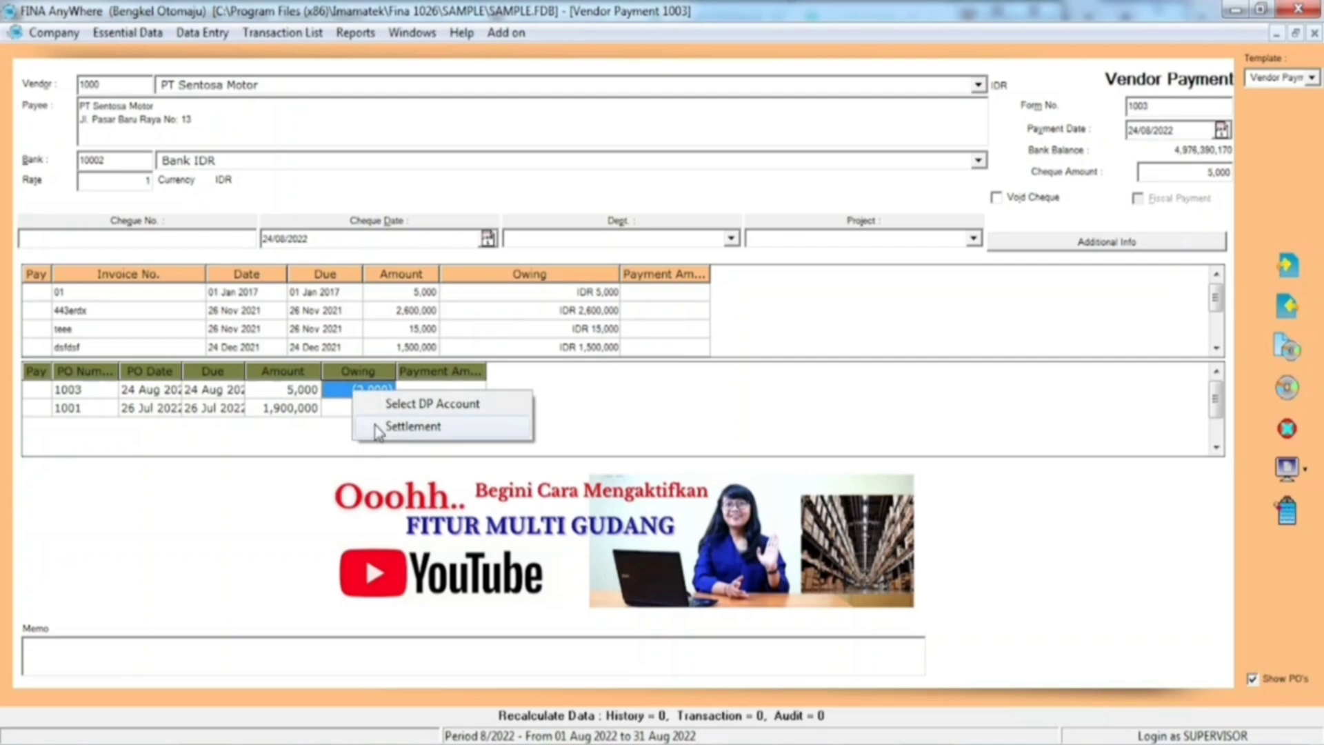
{"action": "left_click", "coordinate": [412, 426]}
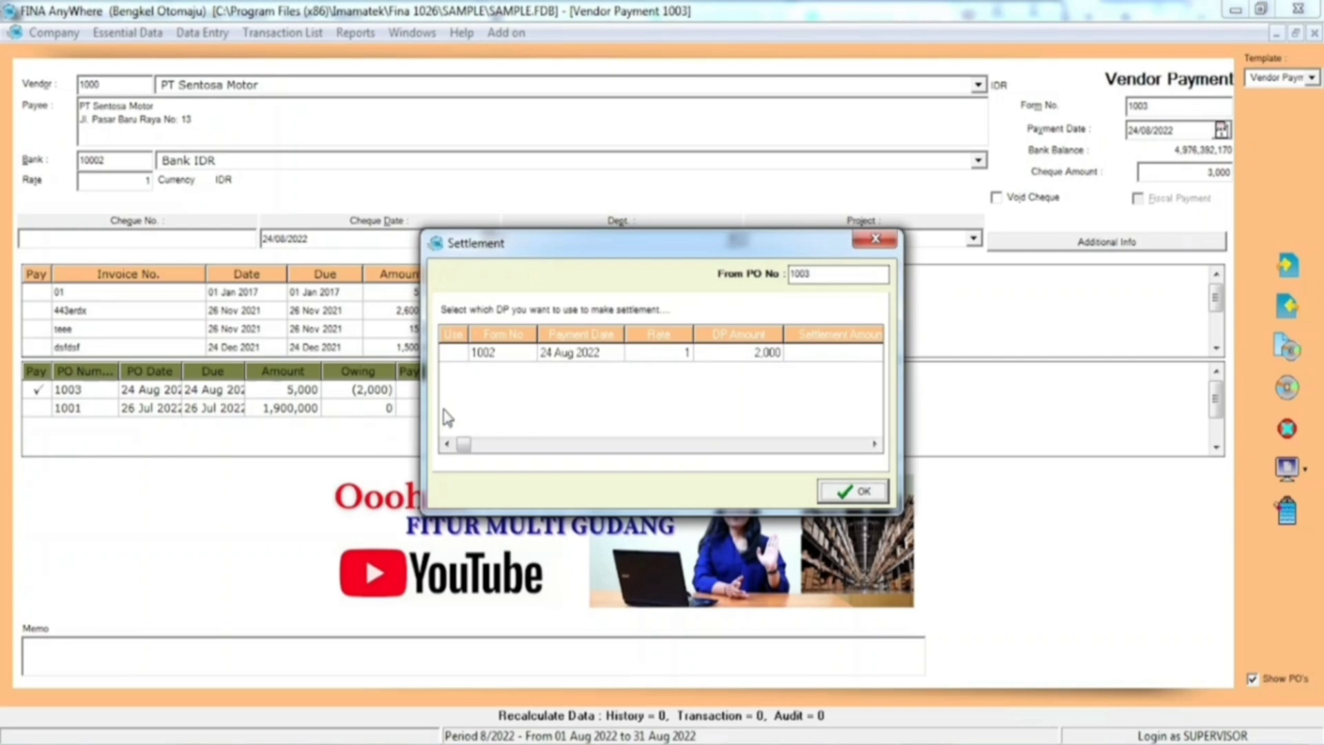
{"action": "left_click", "coordinate": [462, 355]}
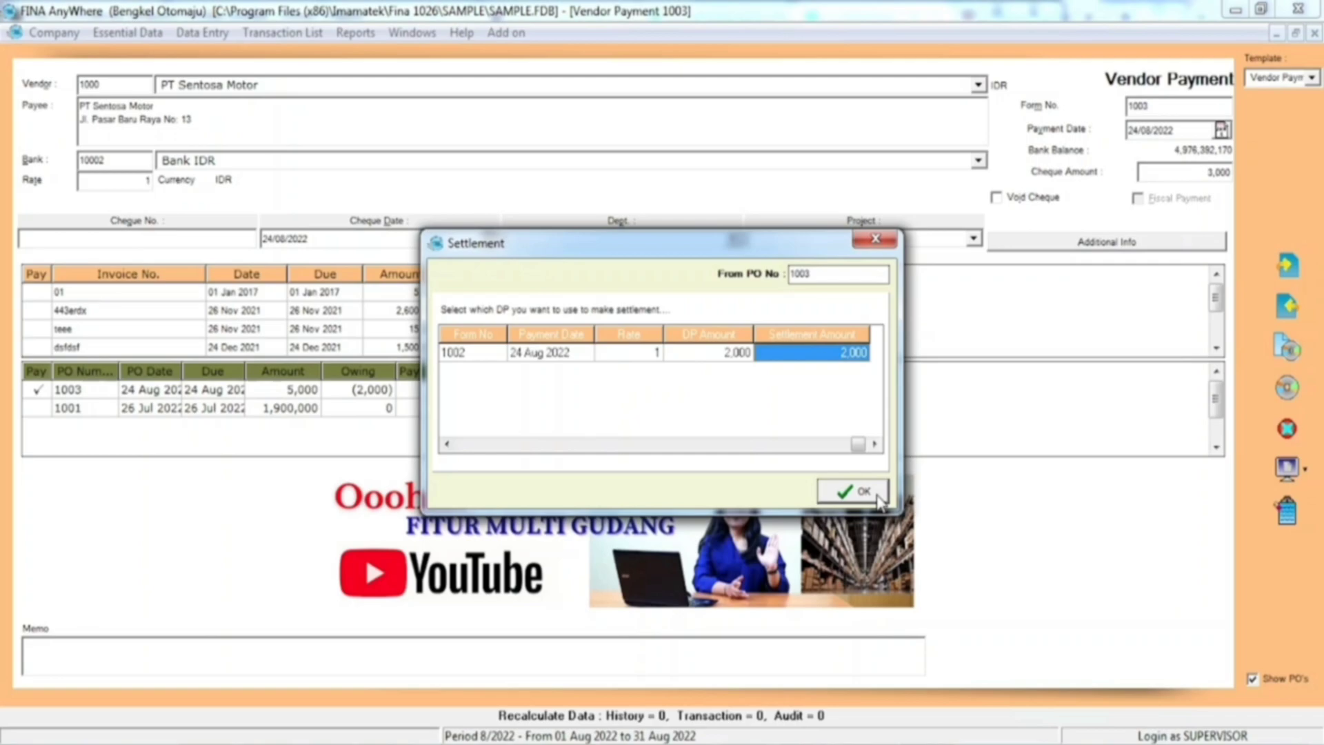
{"action": "left_click", "coordinate": [840, 355]}
{"action": "type", "text": "1000"}
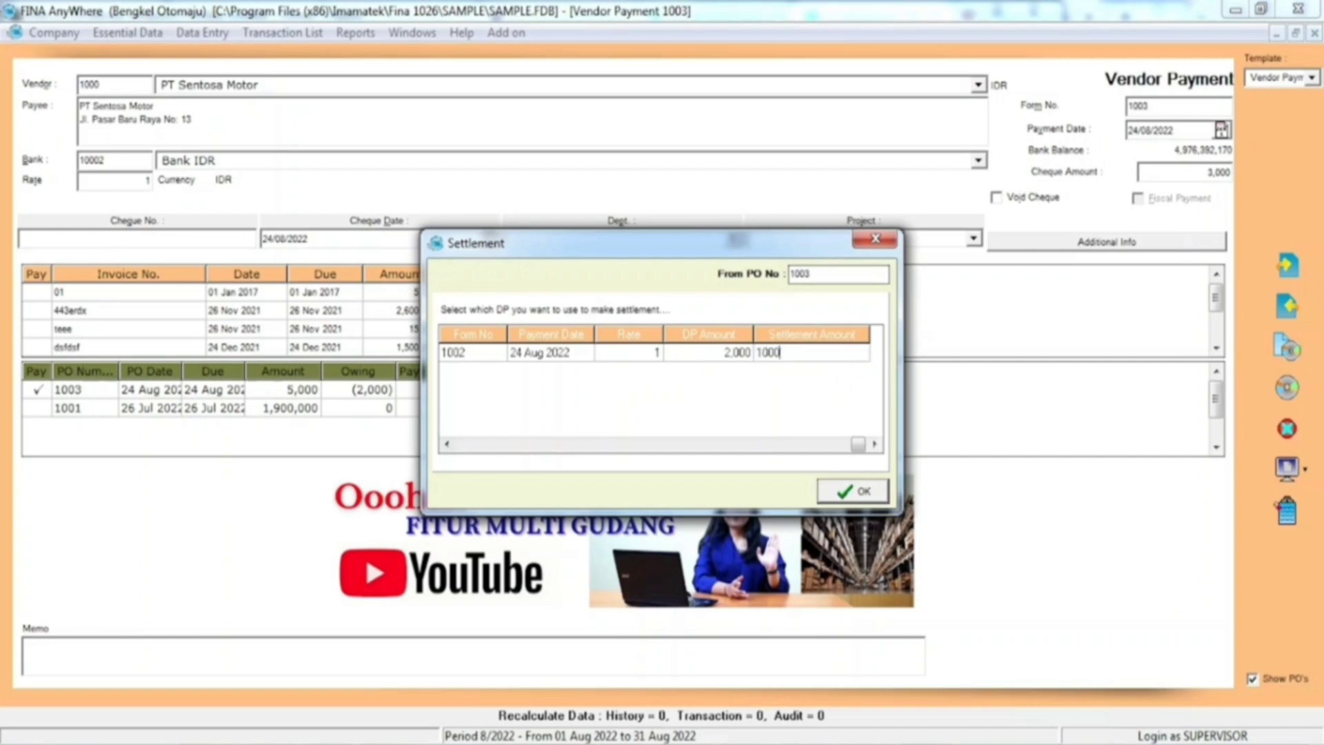
{"action": "key", "text": "Return"}
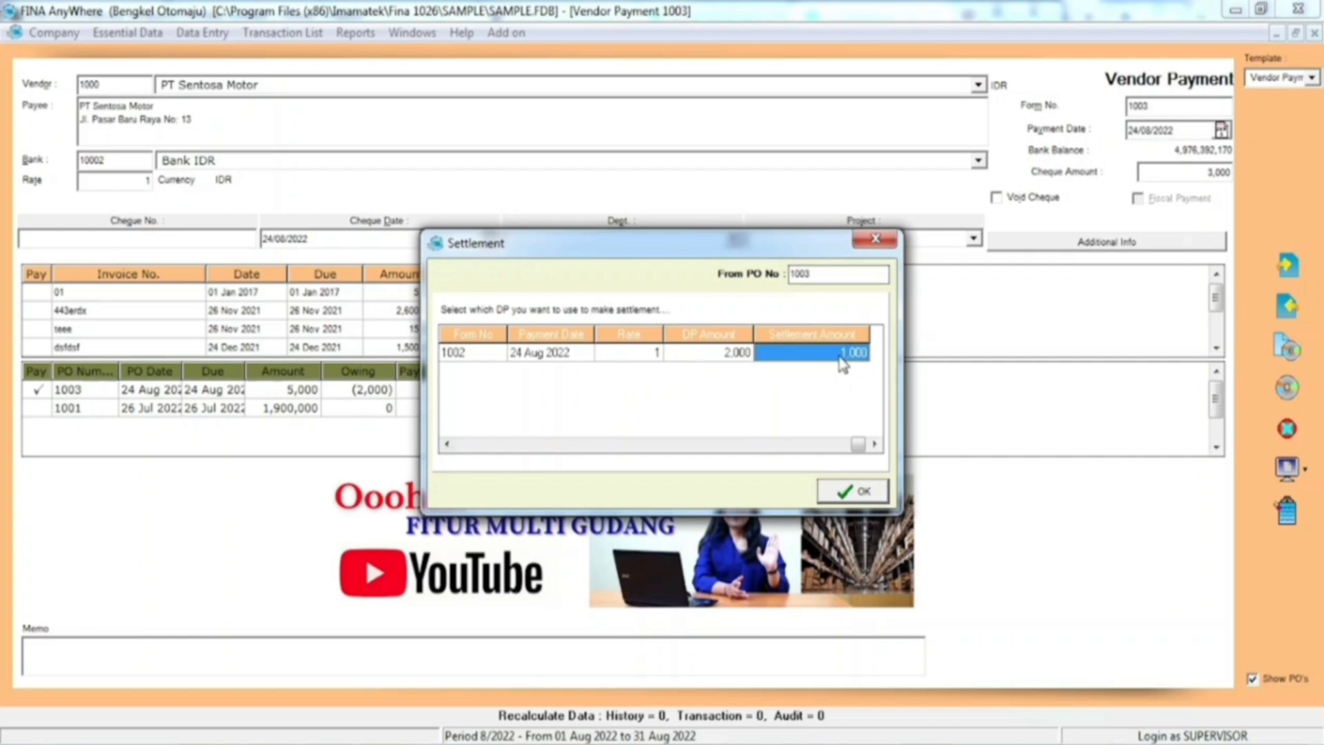
{"action": "left_click", "coordinate": [870, 493]}
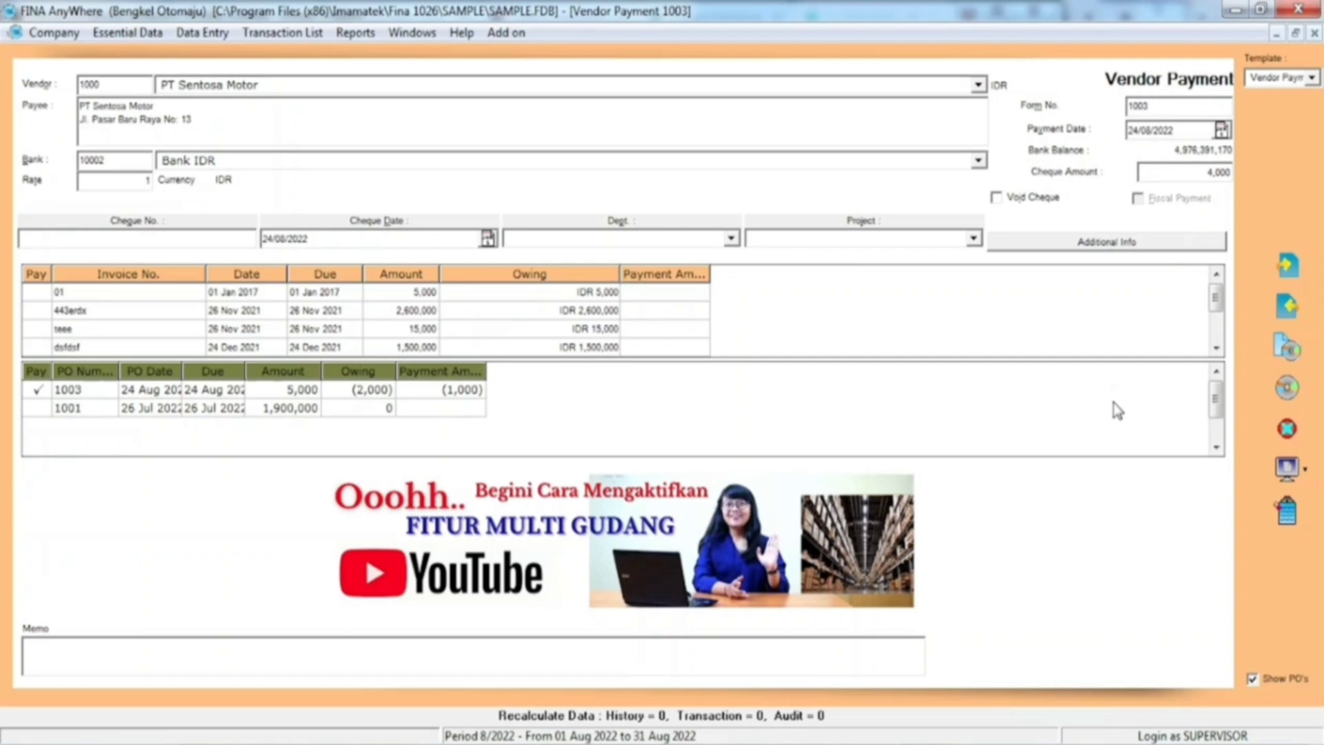
{"action": "left_click", "coordinate": [1294, 398]}
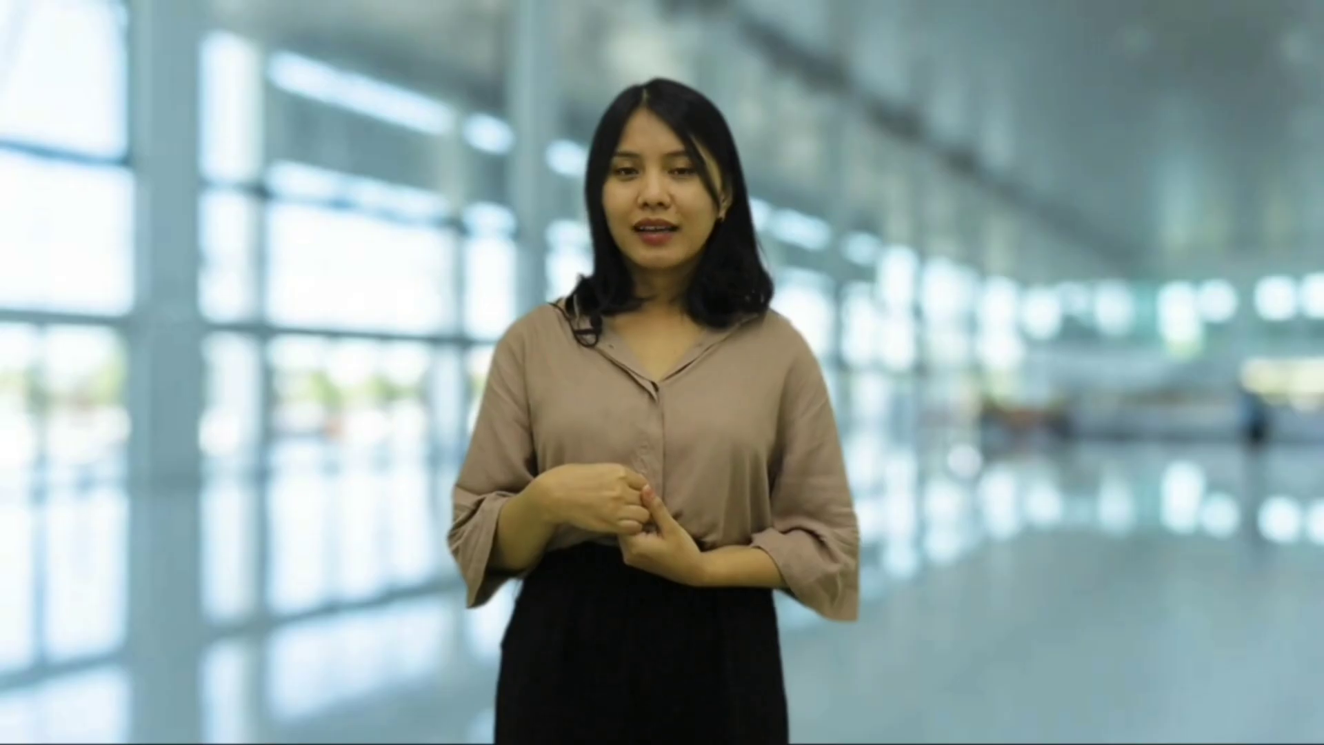